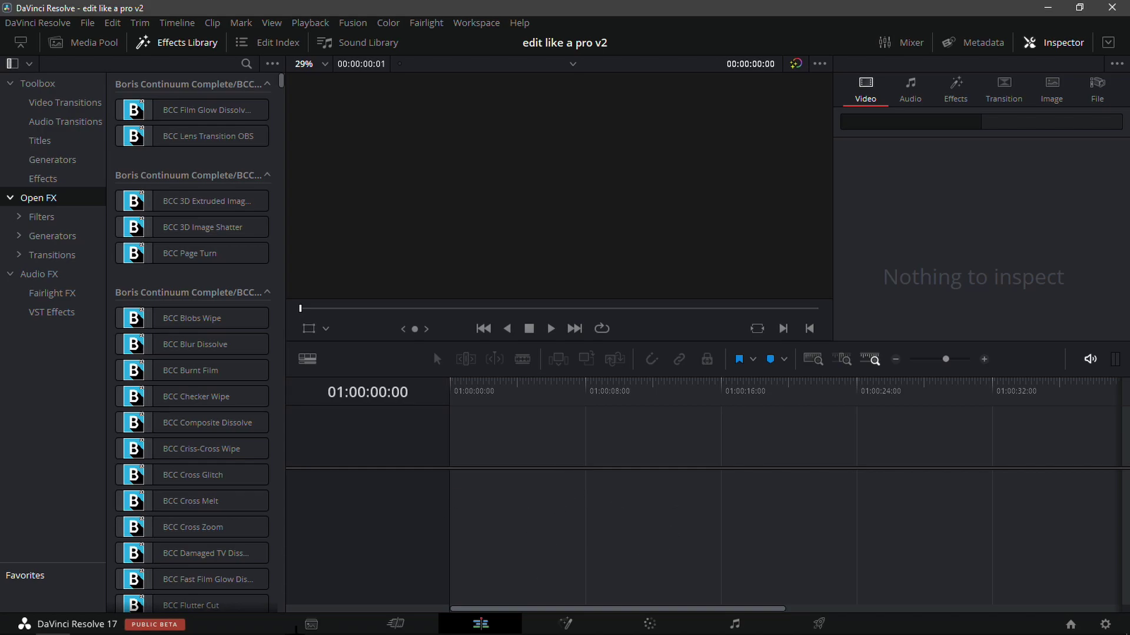
Step: Set the project's timeline frame rate to 60 frames per second and save the project settings
mouse_move(311, 631)
click(1105, 623)
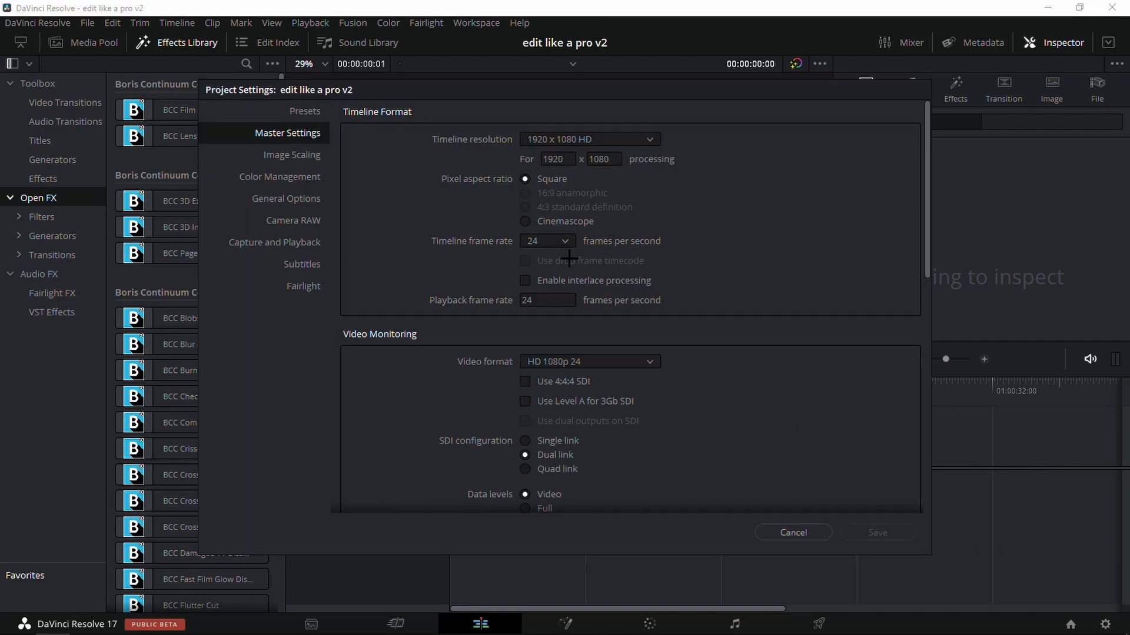
click(544, 237)
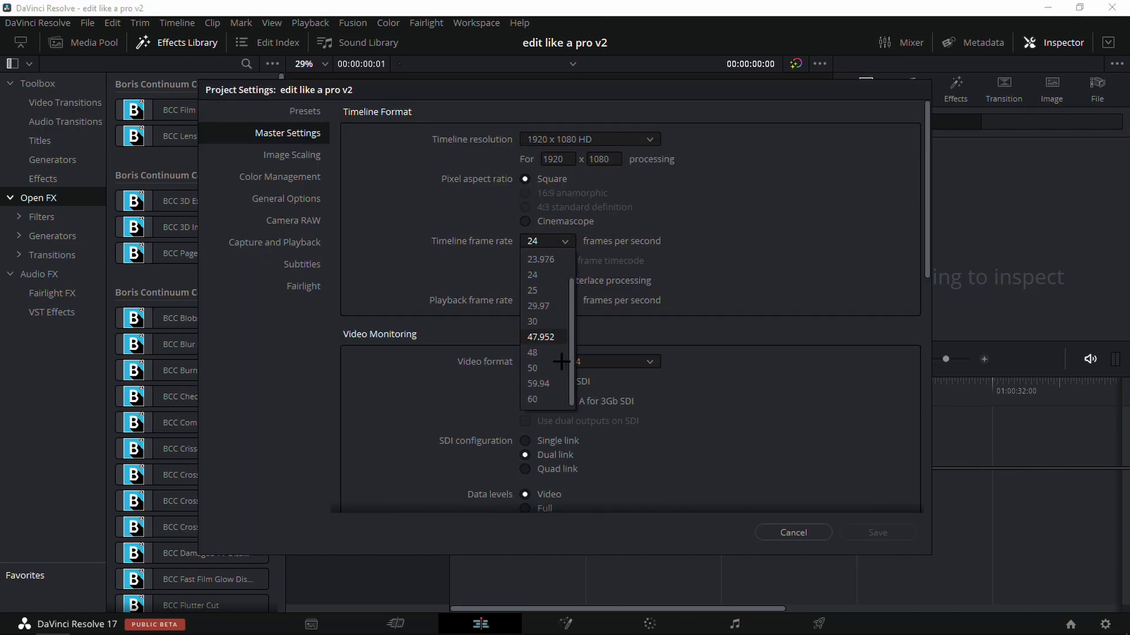
click(537, 405)
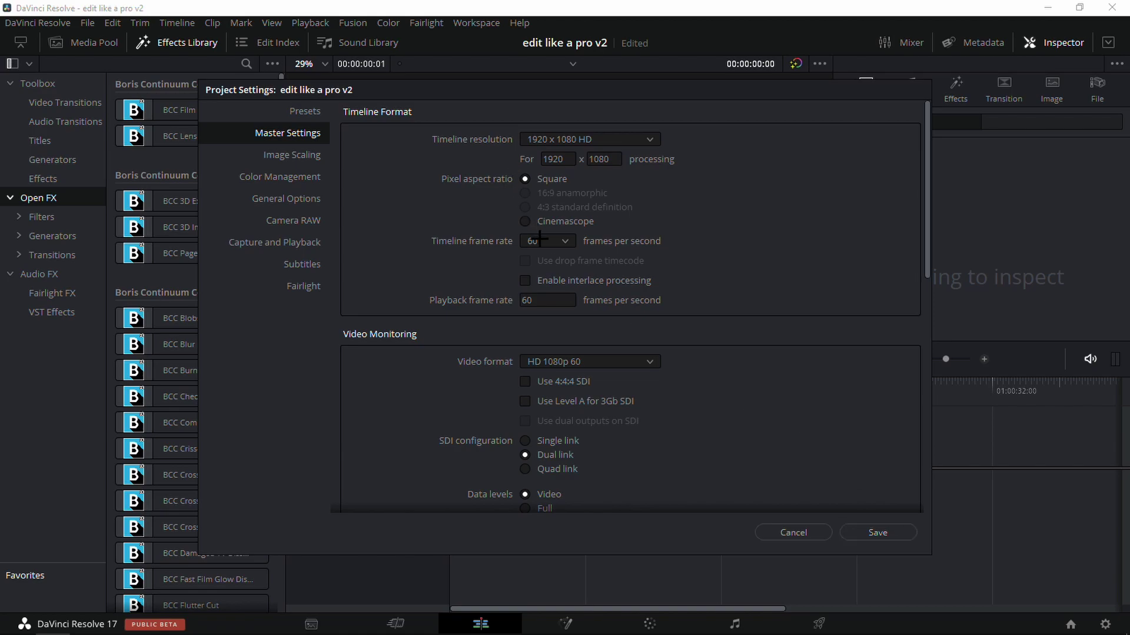
click(877, 532)
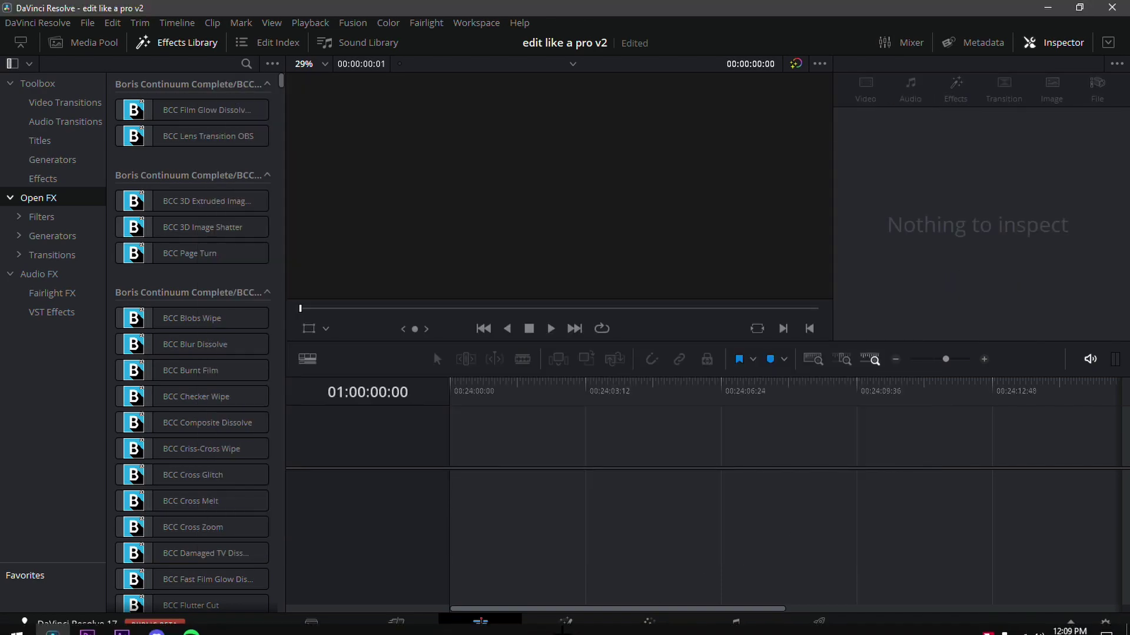
Step: Bring !! GodlyEditCourse203.mp4 from the Downloads folder onto the timeline at its very start and return the playhead there
key(super)
text(f)
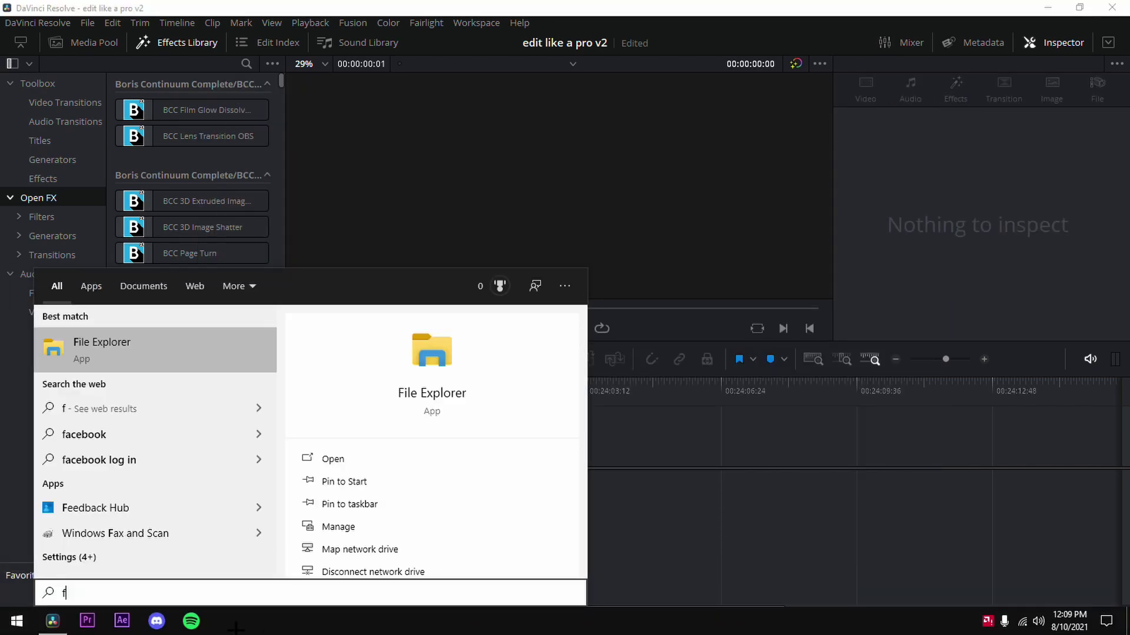
key(Return)
click(544, 219)
scroll(685, 240, down, 5)
drag(687, 218, 480, 484)
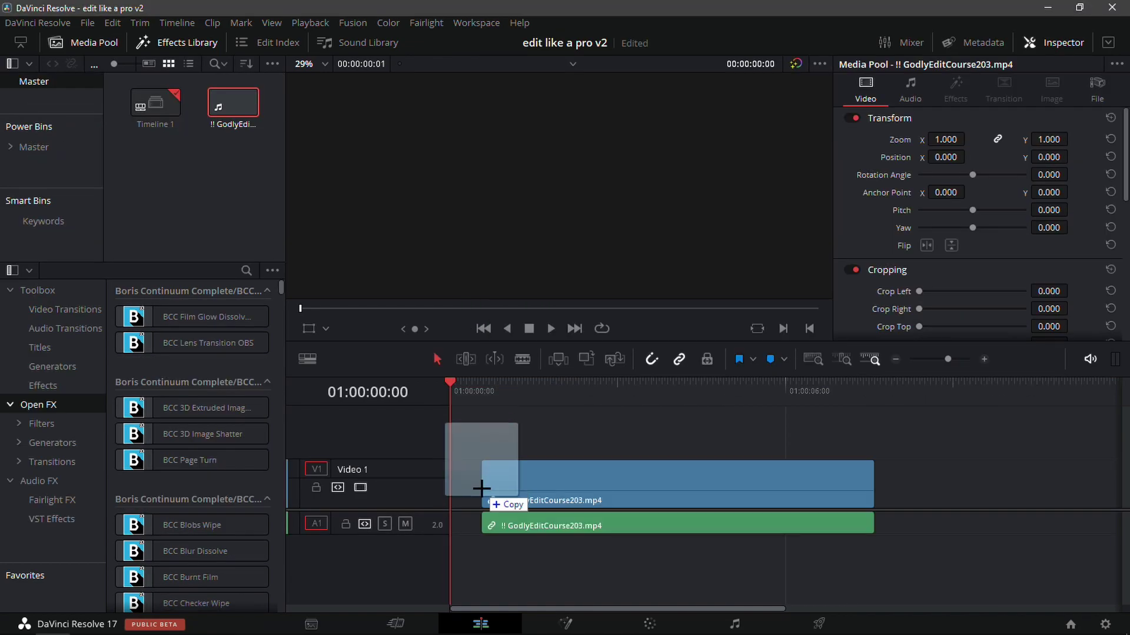
click(83, 42)
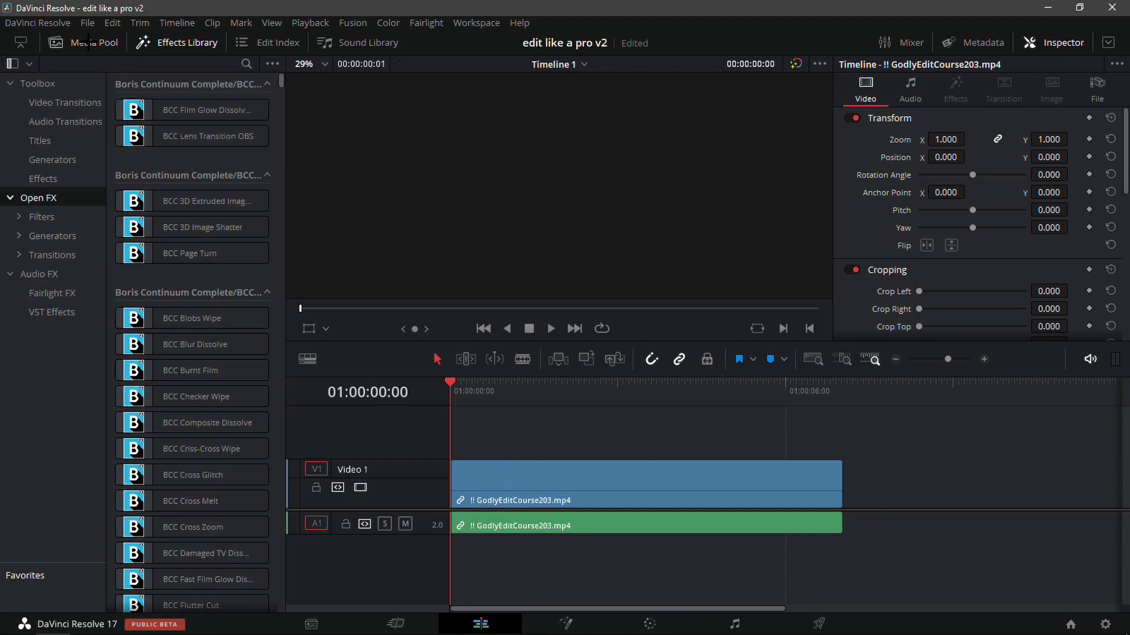
drag(473, 383, 457, 412)
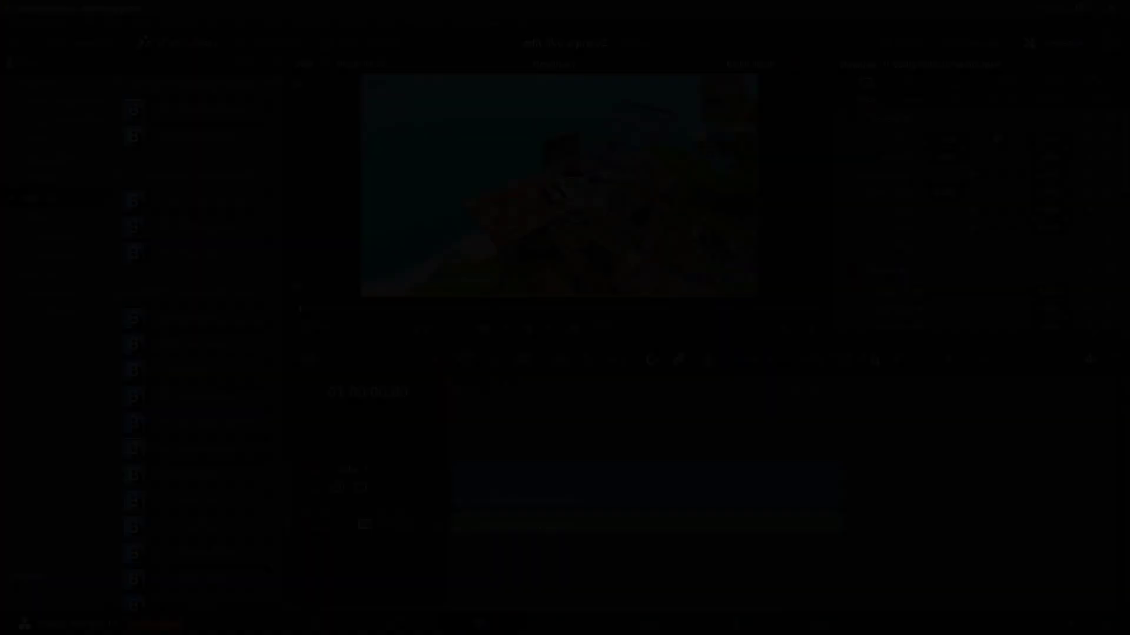
drag(471, 379, 406, 381)
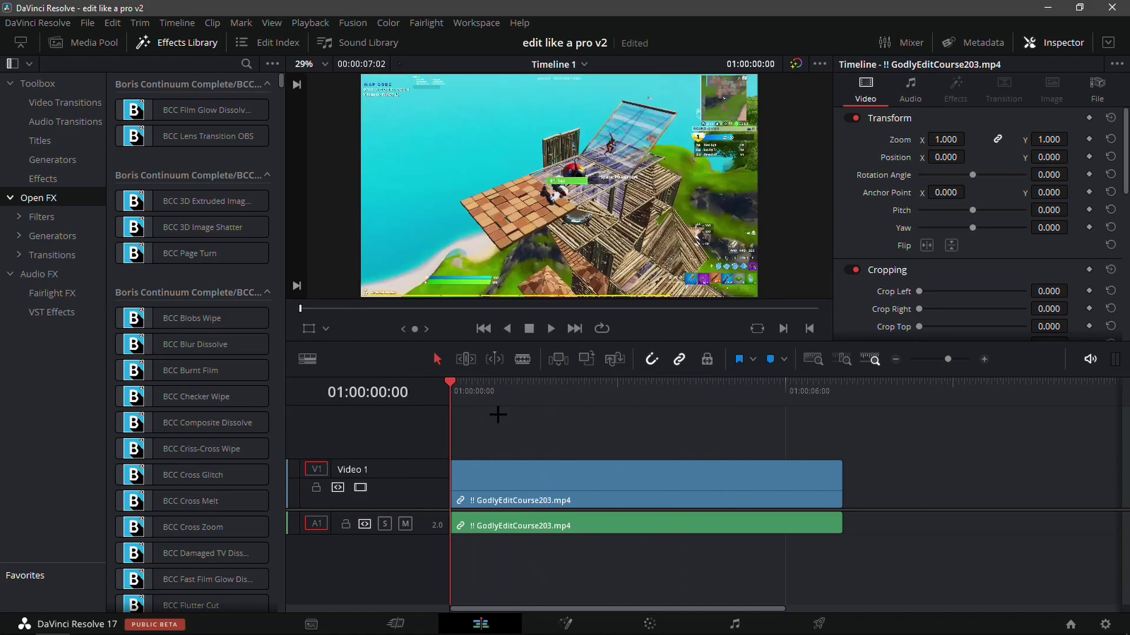
Step: Add Tommy Ice - You & Me (Official Video).mp3 on a second audio track from the timeline start and make both audio tracks taller
click(225, 626)
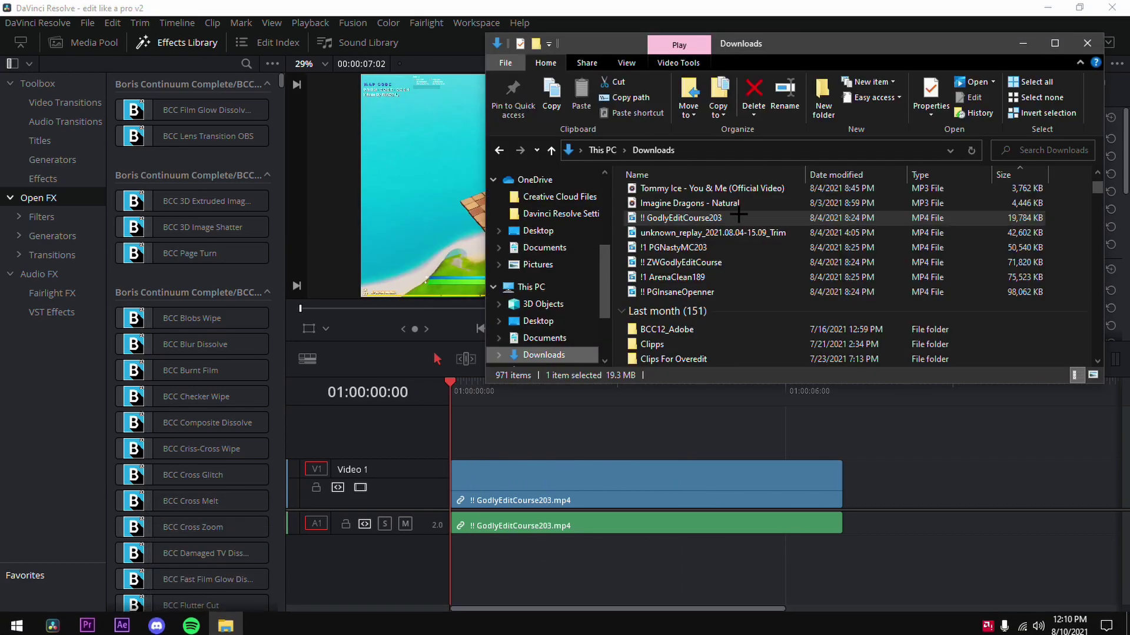
drag(703, 189, 519, 549)
drag(588, 553, 507, 553)
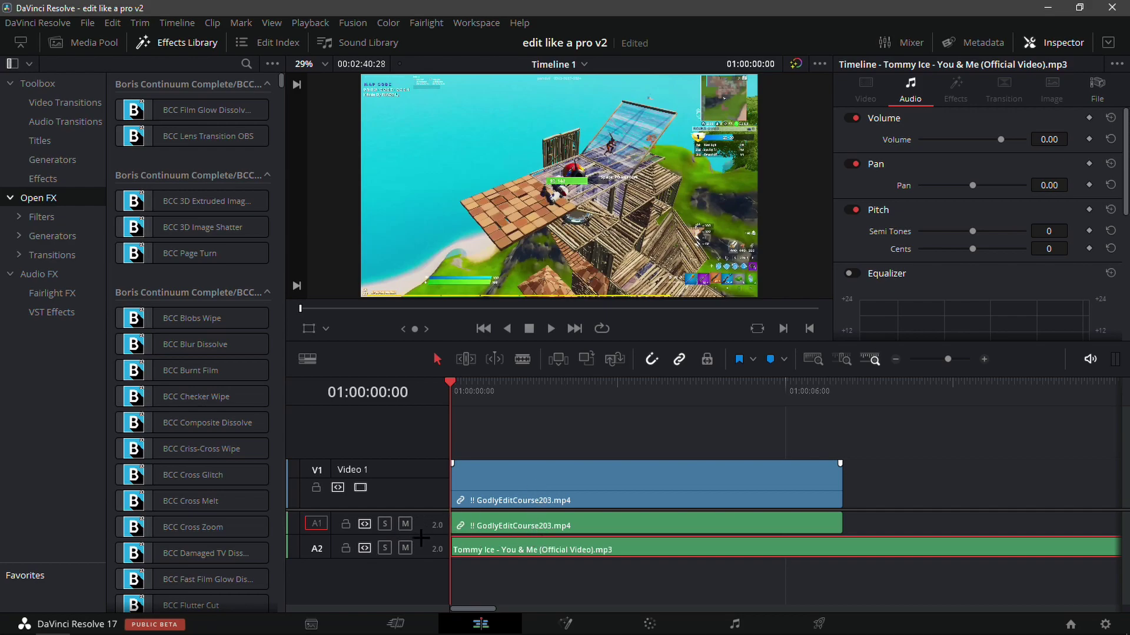
drag(425, 531, 415, 585)
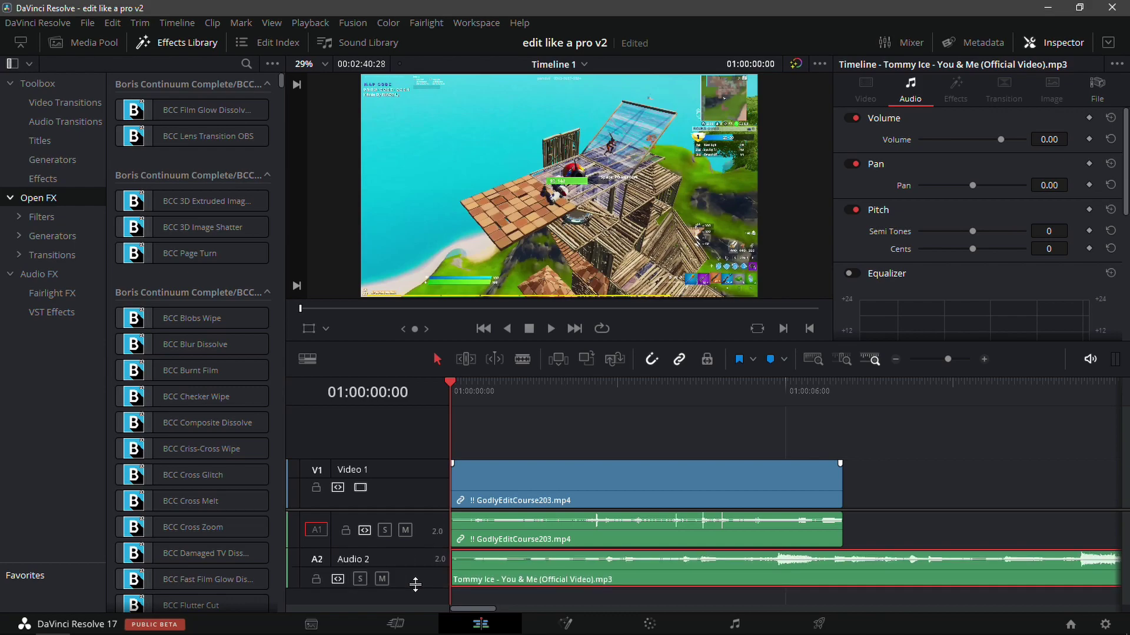
click(896, 360)
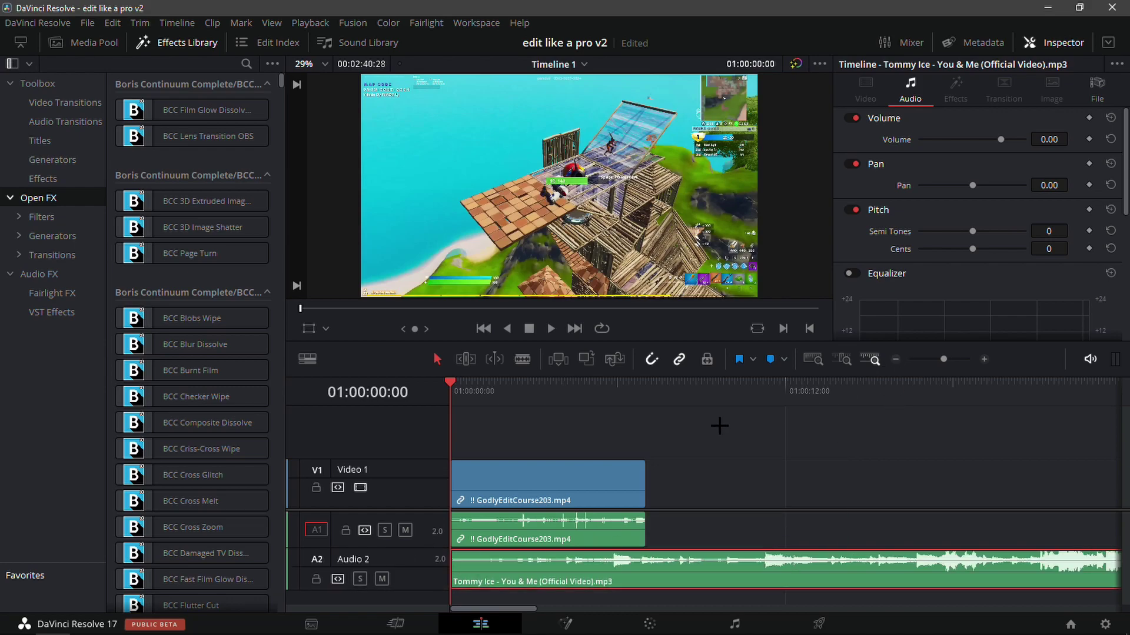
Step: Add a marker to the gameplay clip at the shot at 01:00:05:32, then move the clip about 4 seconds along the timeline
drag(512, 383, 605, 389)
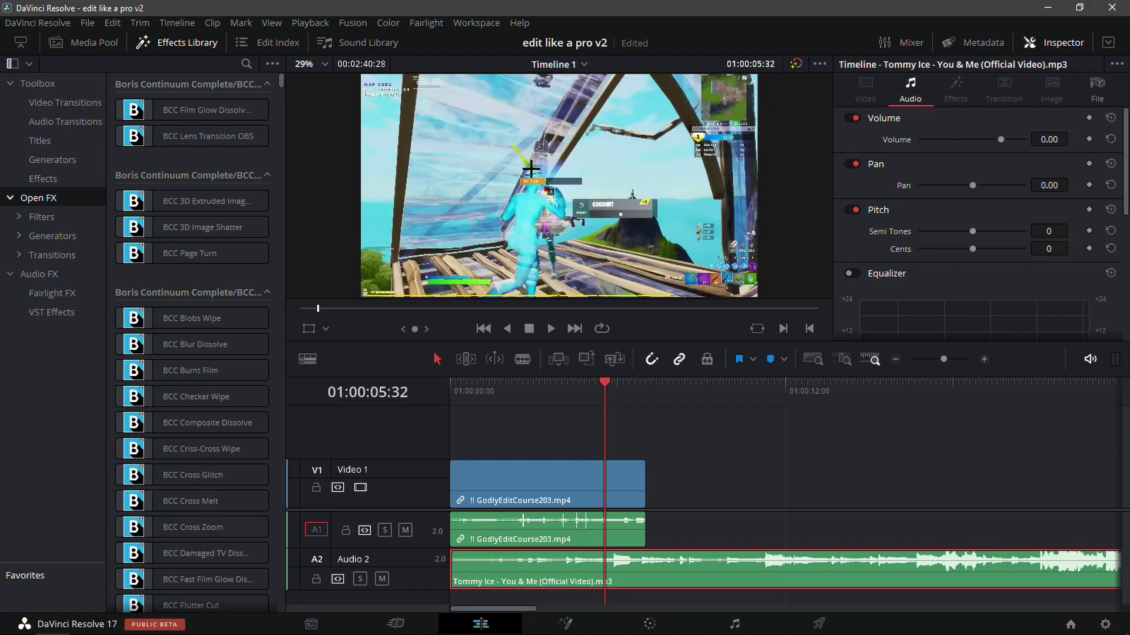
scroll(524, 235, up, 2)
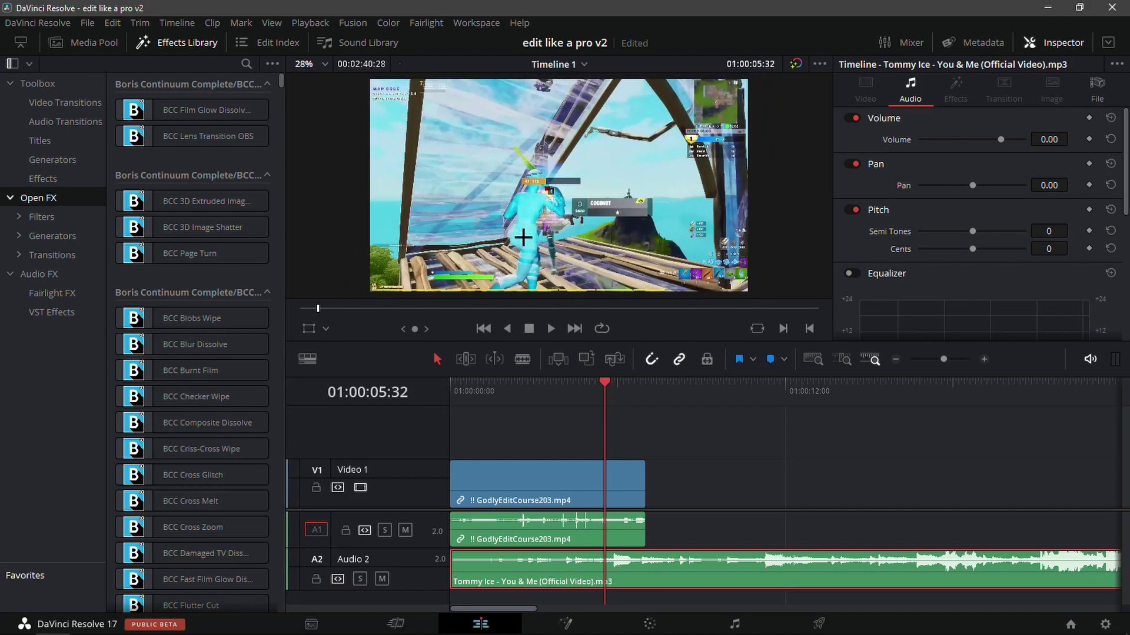
mouse_move(626, 466)
key(Left)
key(Right)
key(Left)
key(Right)
click(638, 479)
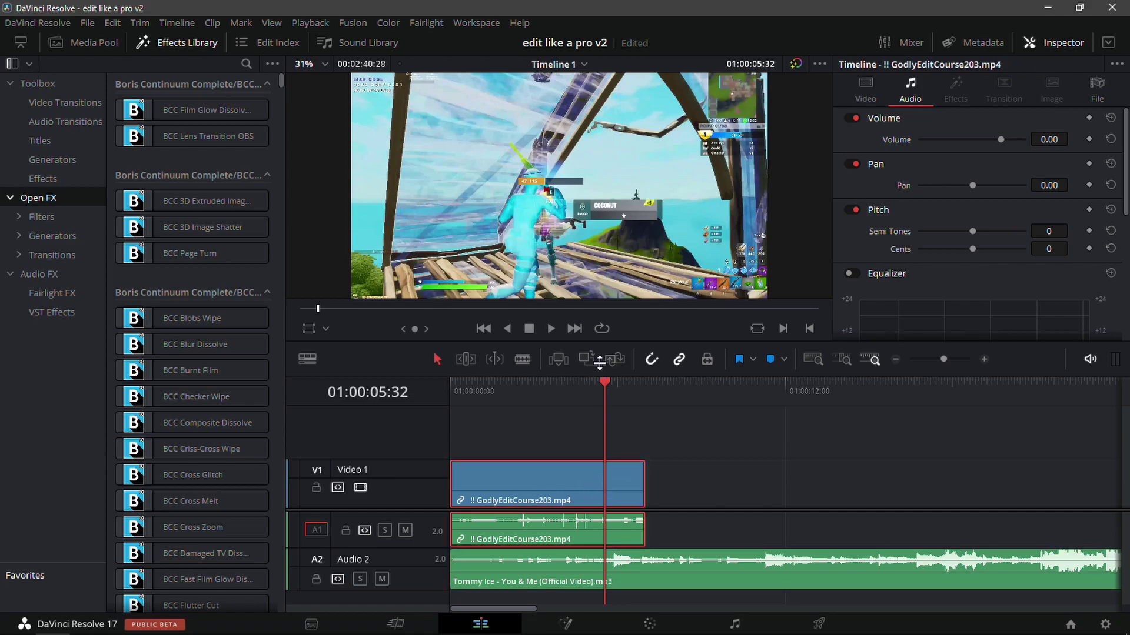
scroll(556, 273, down, 2)
scroll(556, 273, up, 1)
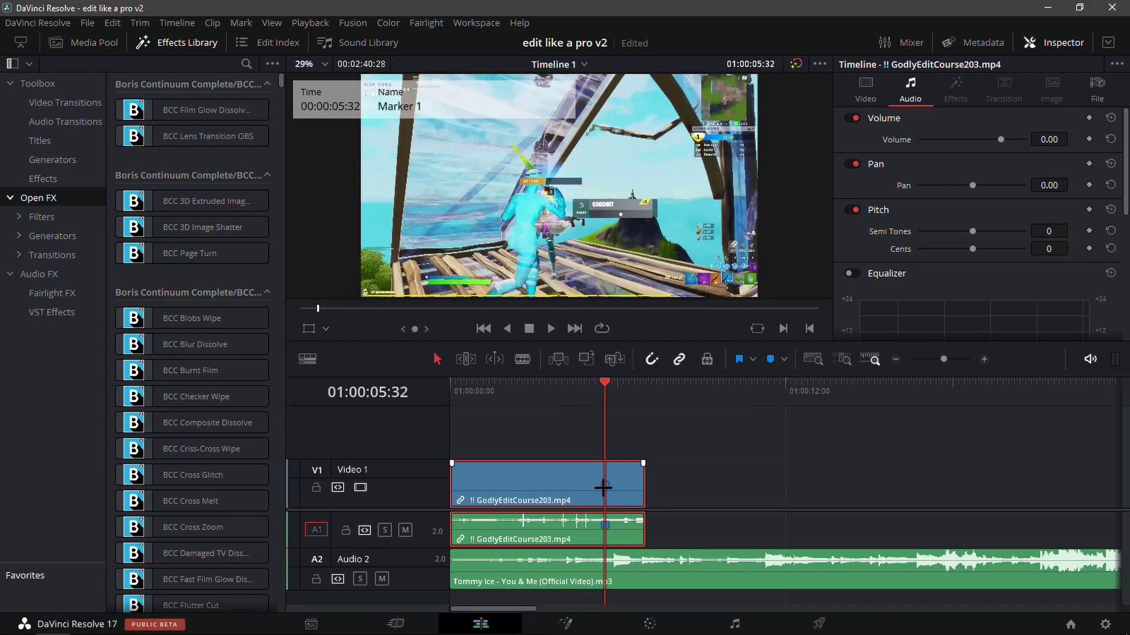
drag(553, 477, 668, 470)
Step: Play the song to find the beat drop and add a marker to the song clip at 01:00:21:47
drag(649, 391, 959, 415)
key(space)
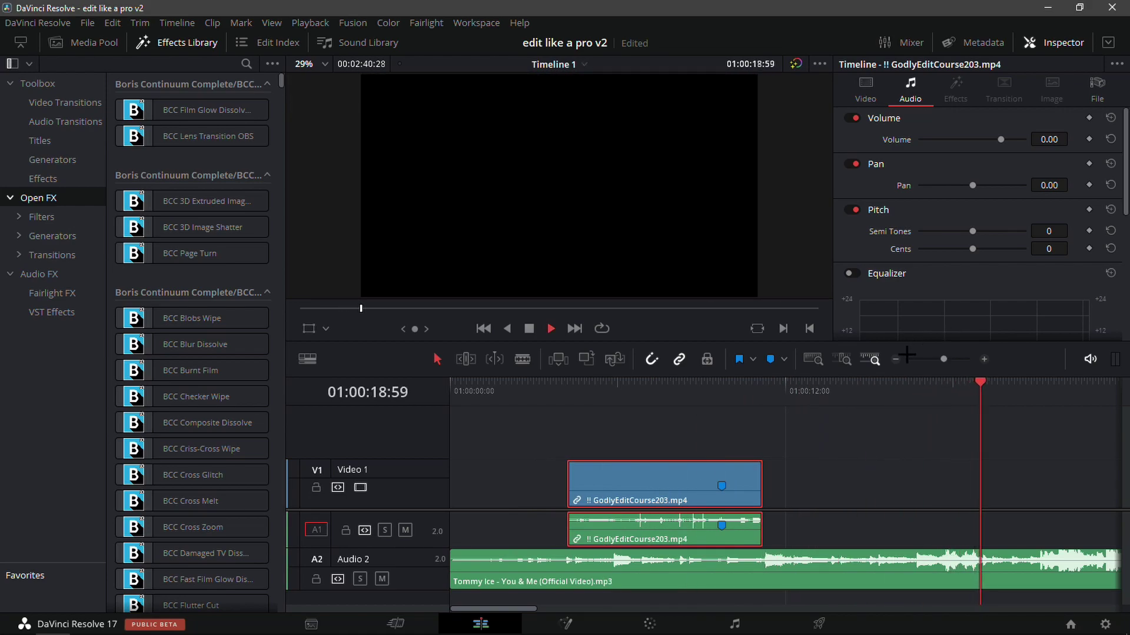
click(1090, 359)
click(979, 479)
key(space)
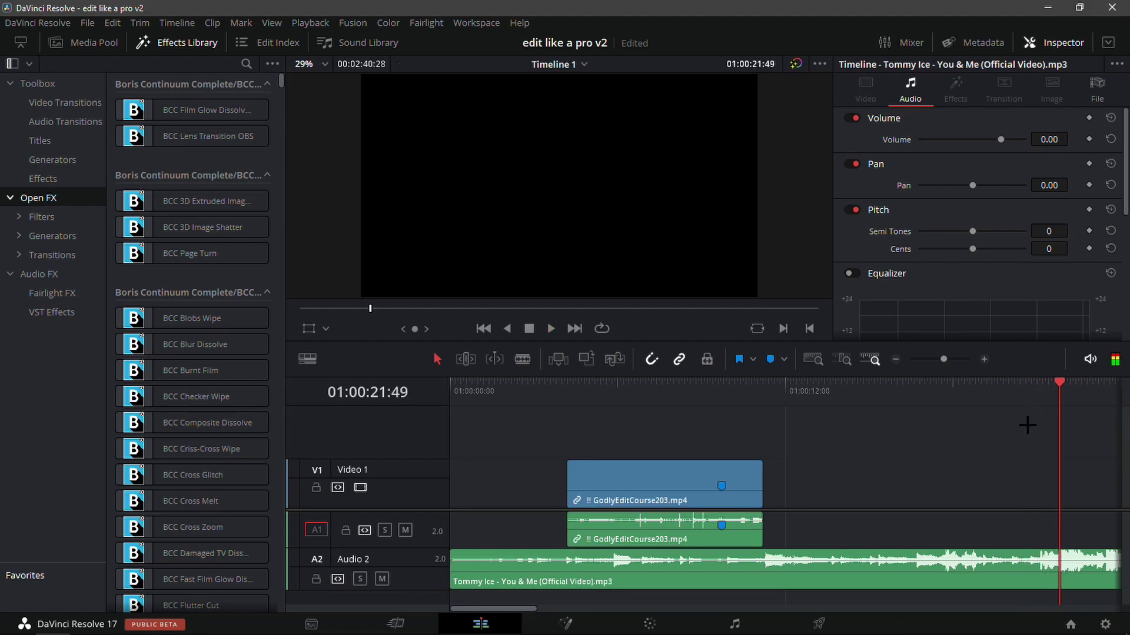
click(987, 360)
click(987, 360)
drag(787, 399, 783, 424)
click(811, 564)
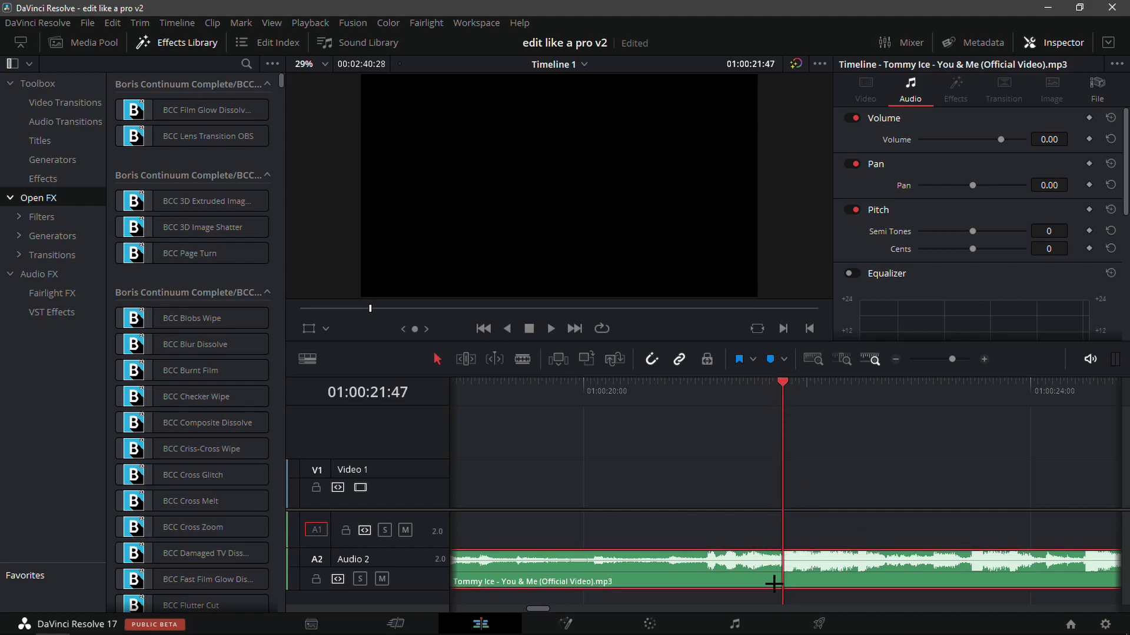
key(m)
Step: Trim the song's beginning, line its marker up with the gameplay clip's marker at 01:00:09:43, and extend its start to the timeline start
click(895, 363)
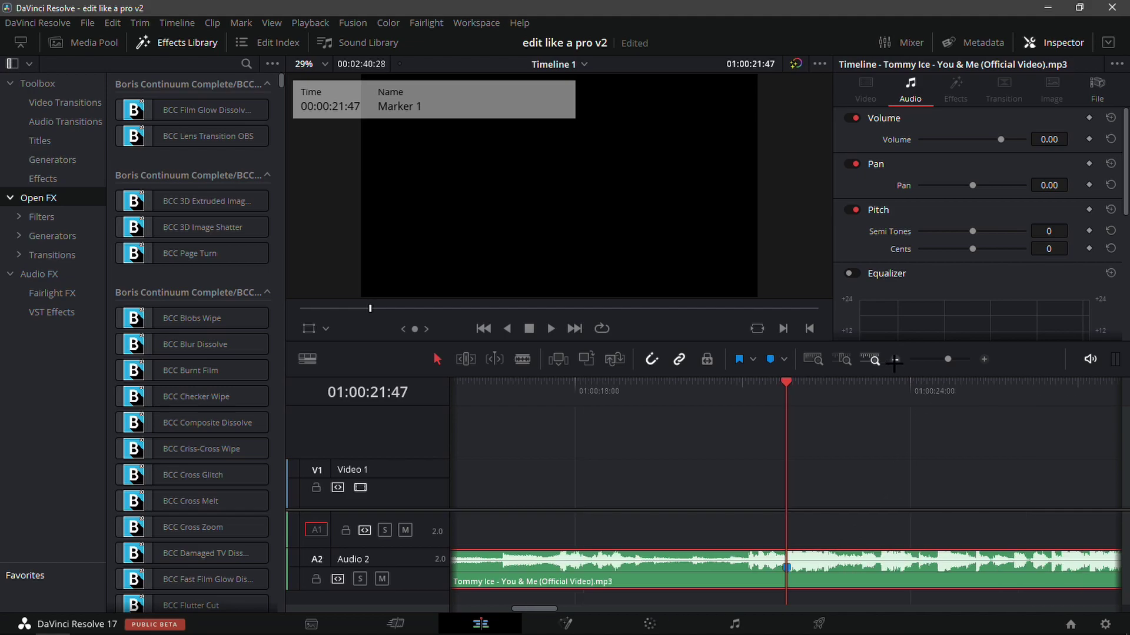
click(894, 364)
drag(653, 395, 588, 433)
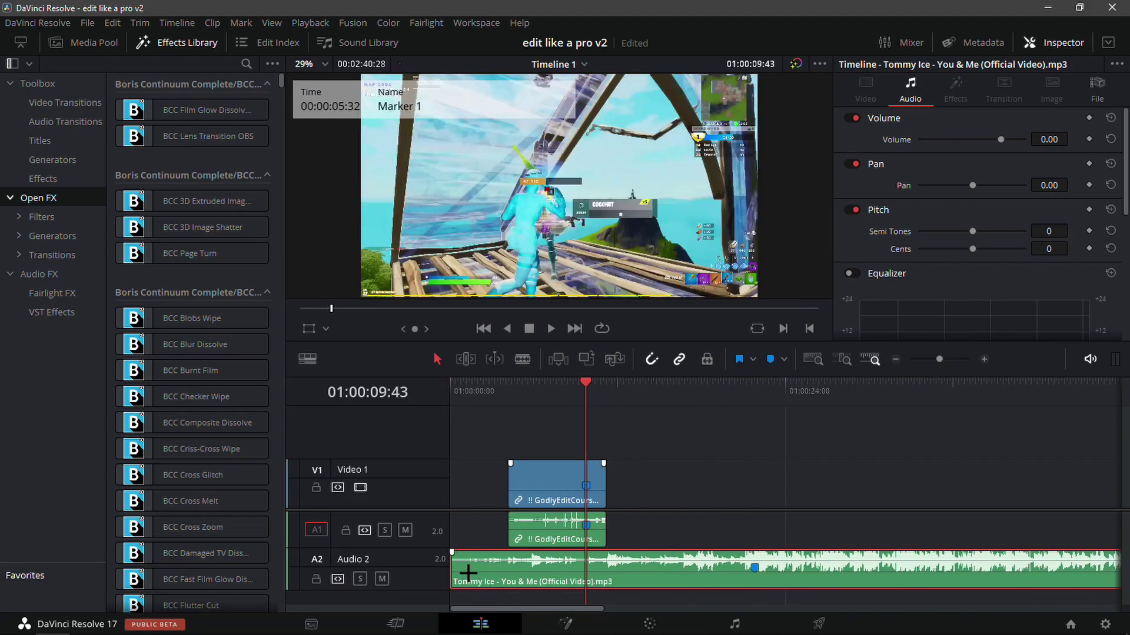
drag(453, 568, 680, 568)
drag(770, 573, 610, 586)
drag(521, 573, 451, 574)
Step: Play the section around the aligned markers several times to check the shot's sync with the beat, ending at 01:00:09:43
click(524, 405)
key(space)
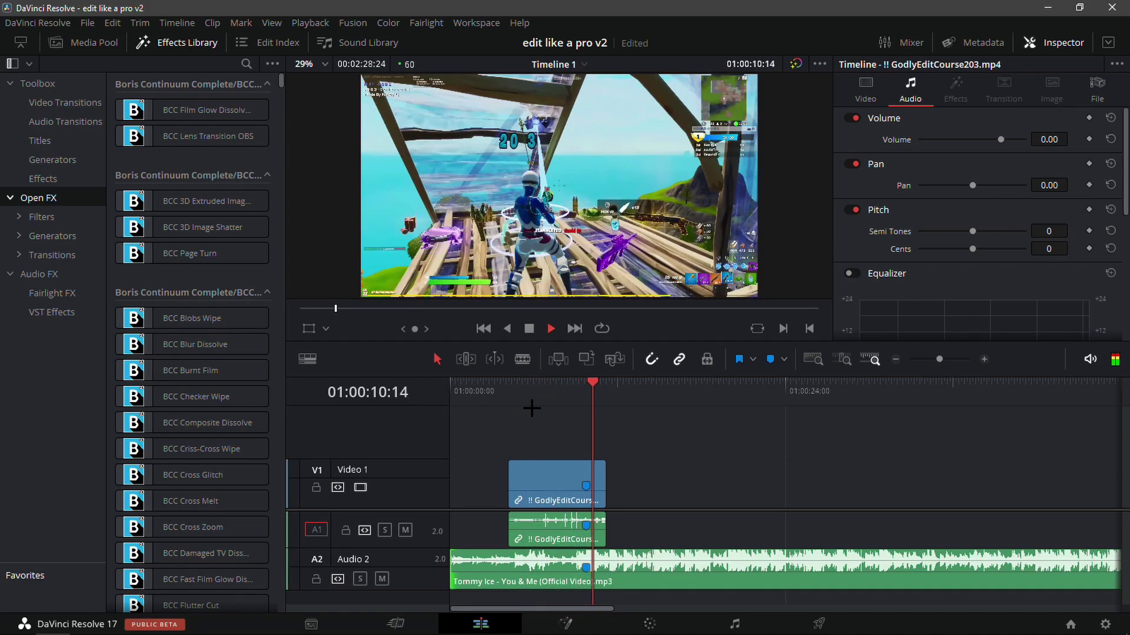
click(579, 412)
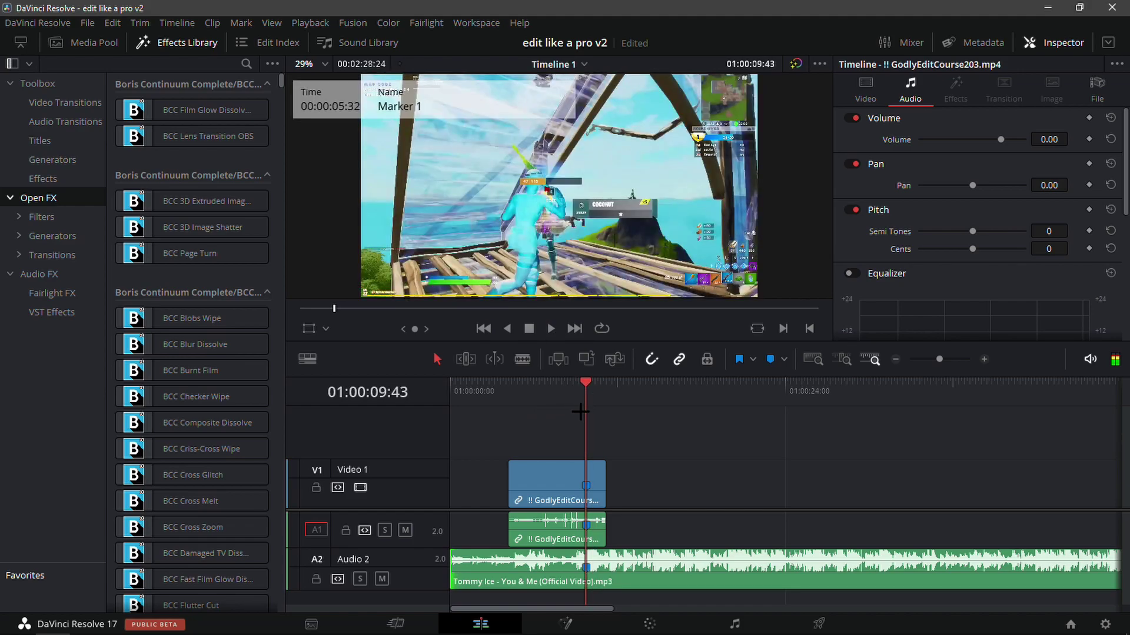
click(1086, 359)
click(576, 397)
key(space)
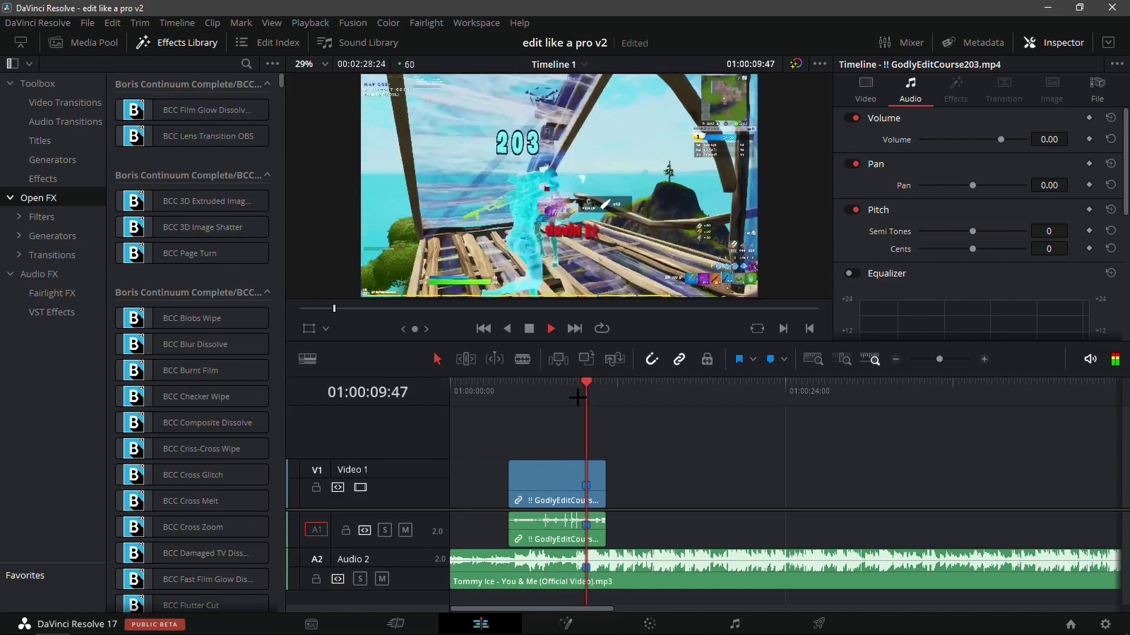
click(580, 407)
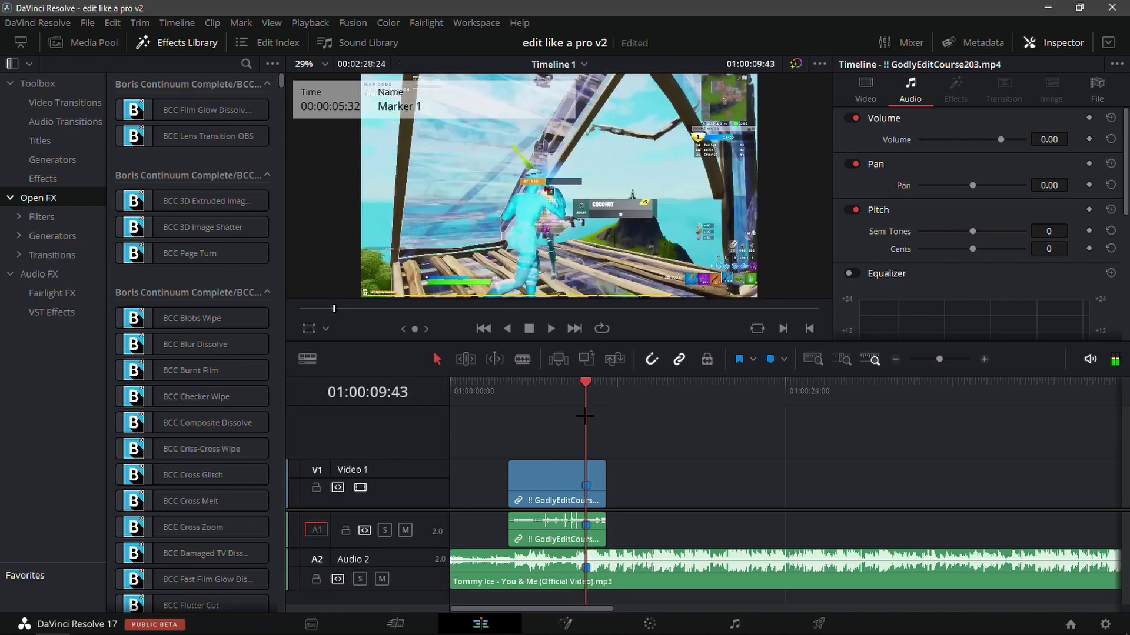
click(549, 412)
key(space)
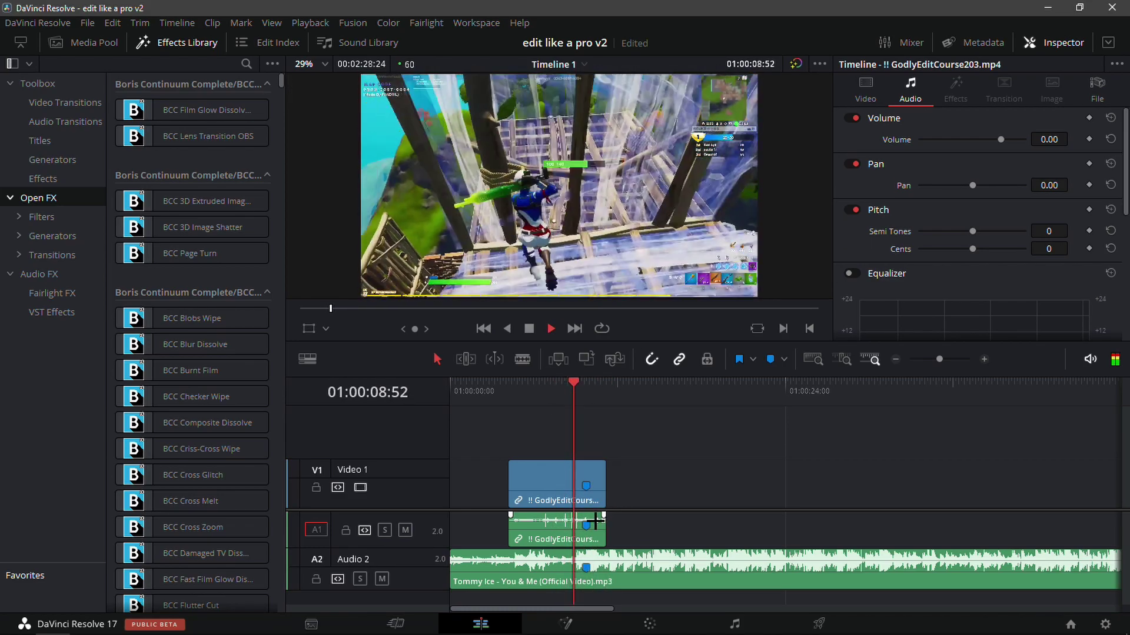
click(566, 399)
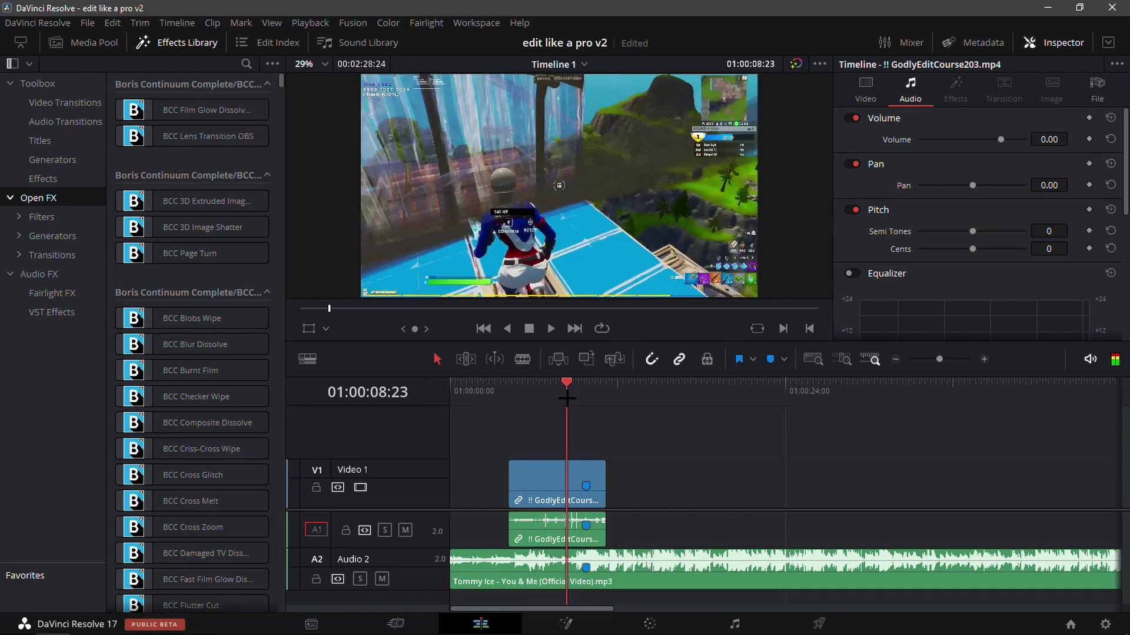
click(584, 400)
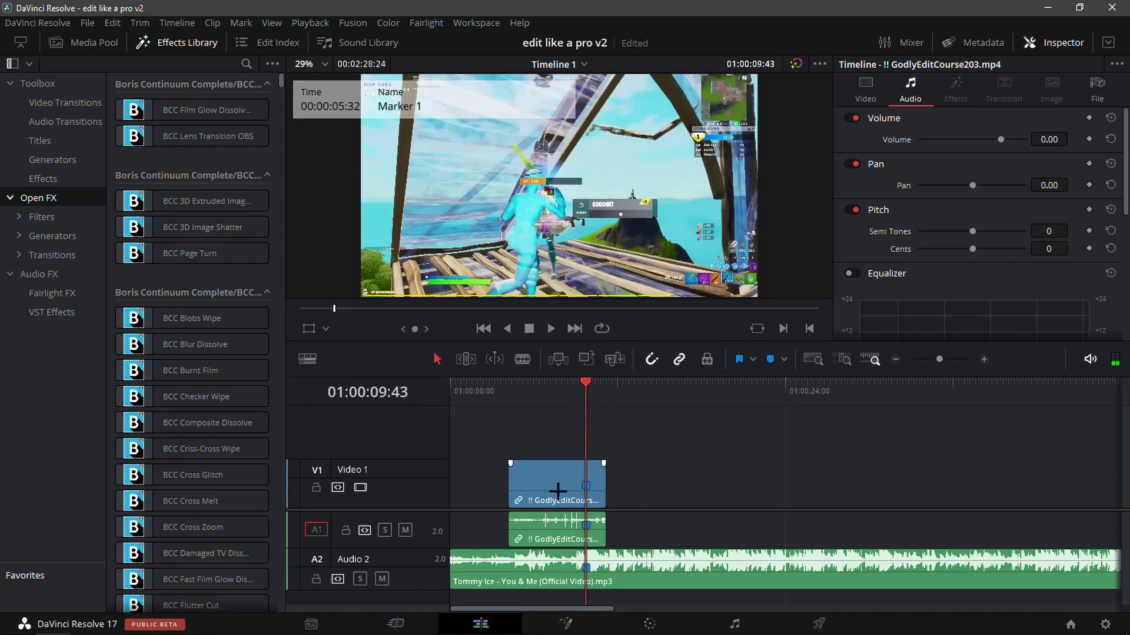
Step: Unlink the gameplay clip's video from its audio and check that each part selects separately
click(983, 359)
click(984, 359)
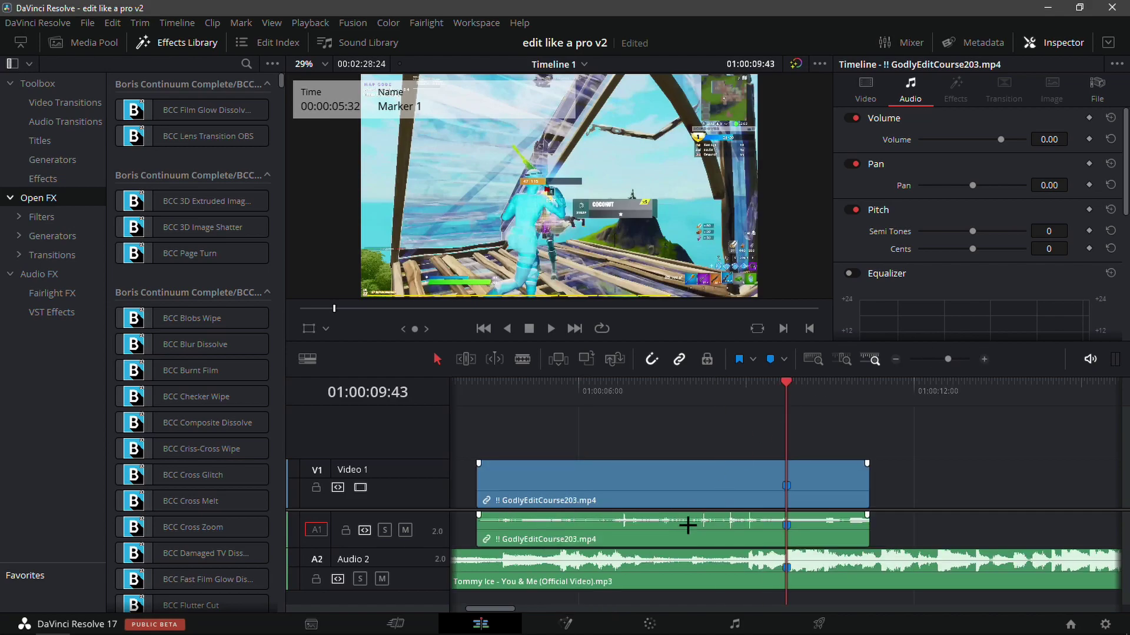
right_click(660, 498)
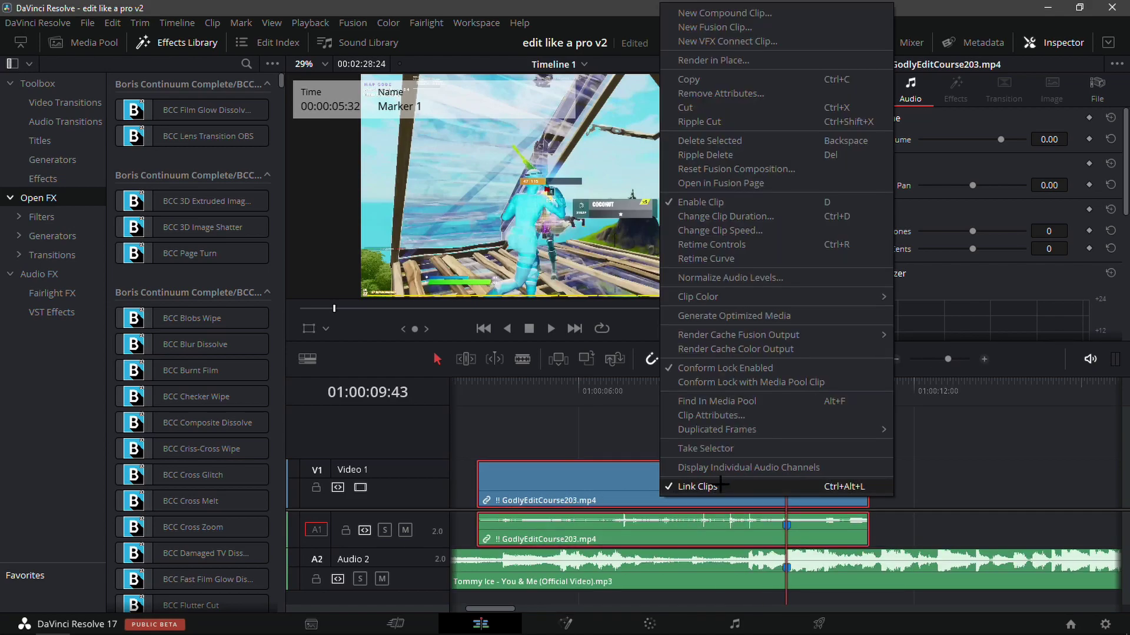
click(776, 486)
click(669, 500)
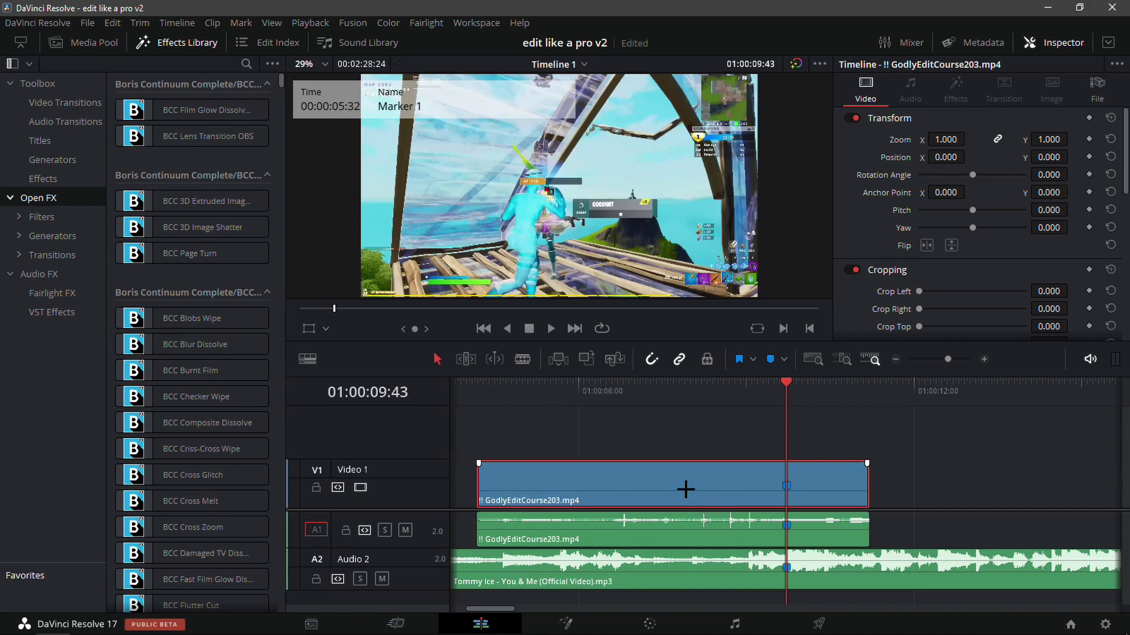
click(652, 526)
Step: Show the retime controls on the gameplay video clip and add a speed point at the 01:00:09:43 marker
click(661, 487)
key(ctrl+r)
key(ctrl+r)
key(ctrl+r)
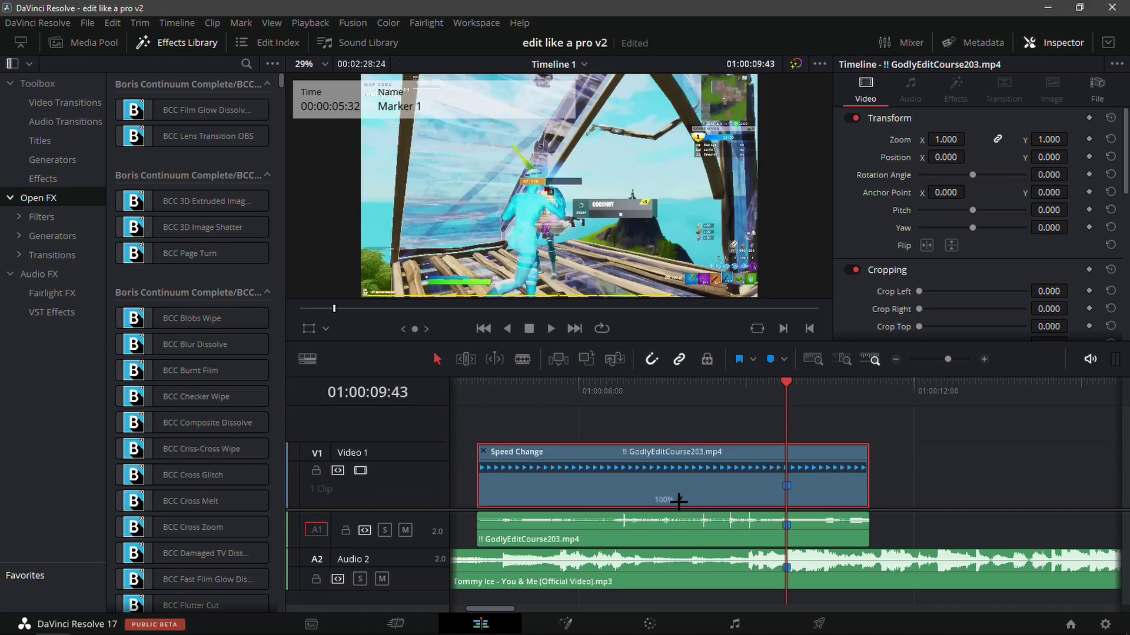
click(679, 500)
click(688, 482)
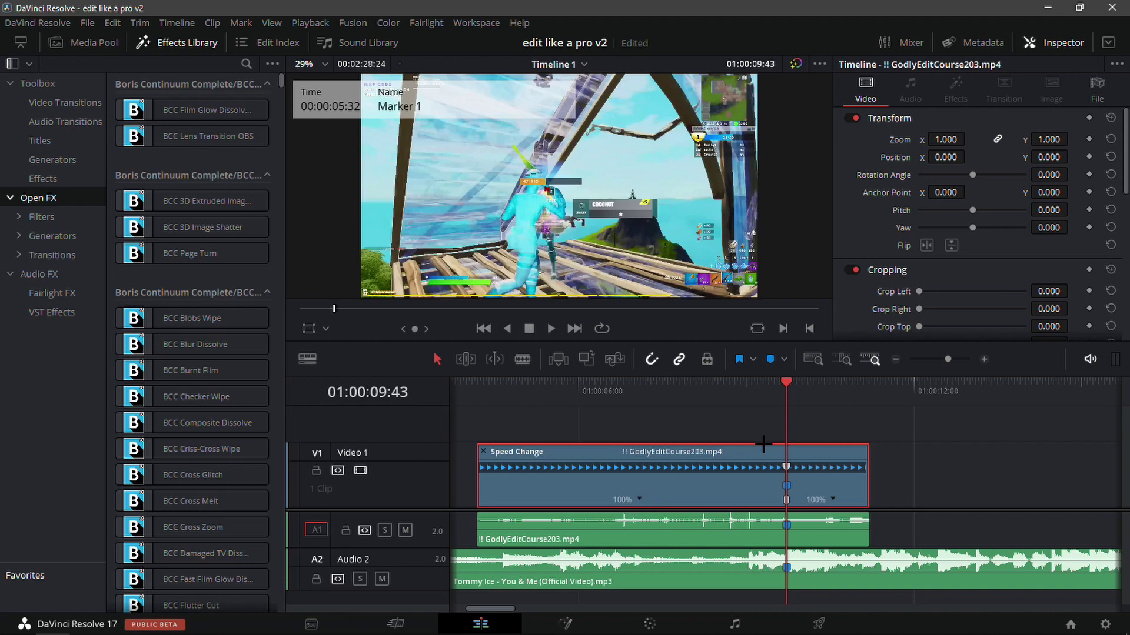
Step: Add two more speed points to the gameplay video clip, at 01:00:09:11 and 01:00:09:28
click(979, 361)
drag(776, 397, 724, 399)
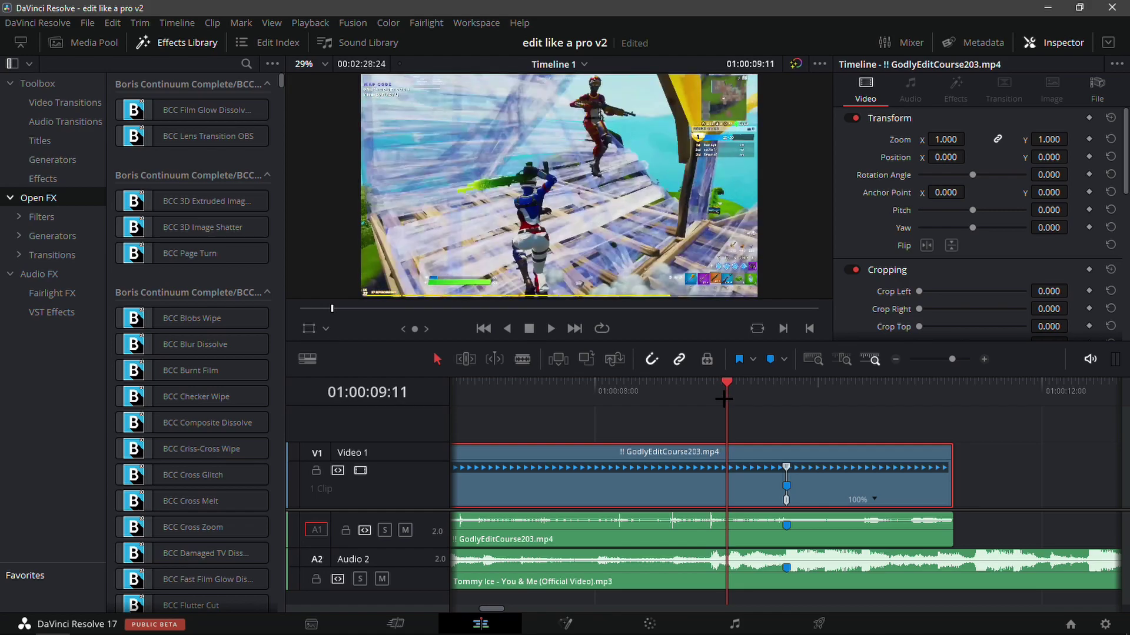
right_click(870, 473)
click(891, 484)
drag(736, 391, 759, 399)
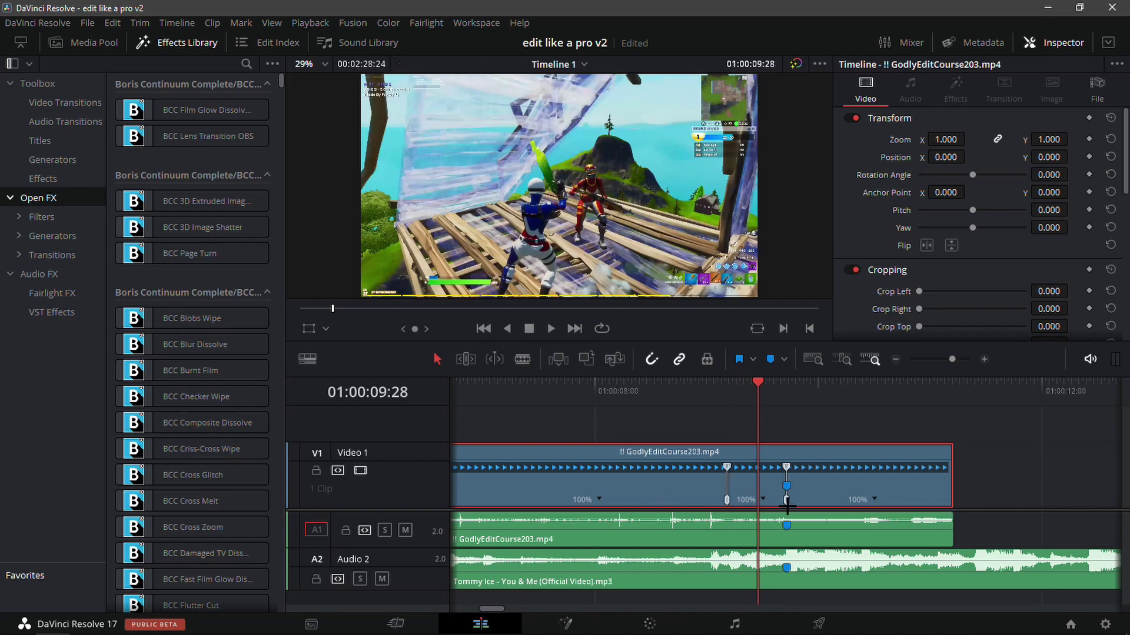
right_click(764, 500)
click(789, 482)
Step: Set the speed between the first two speed points to 50% and the speed between the second and third points to 400%
right_click(747, 501)
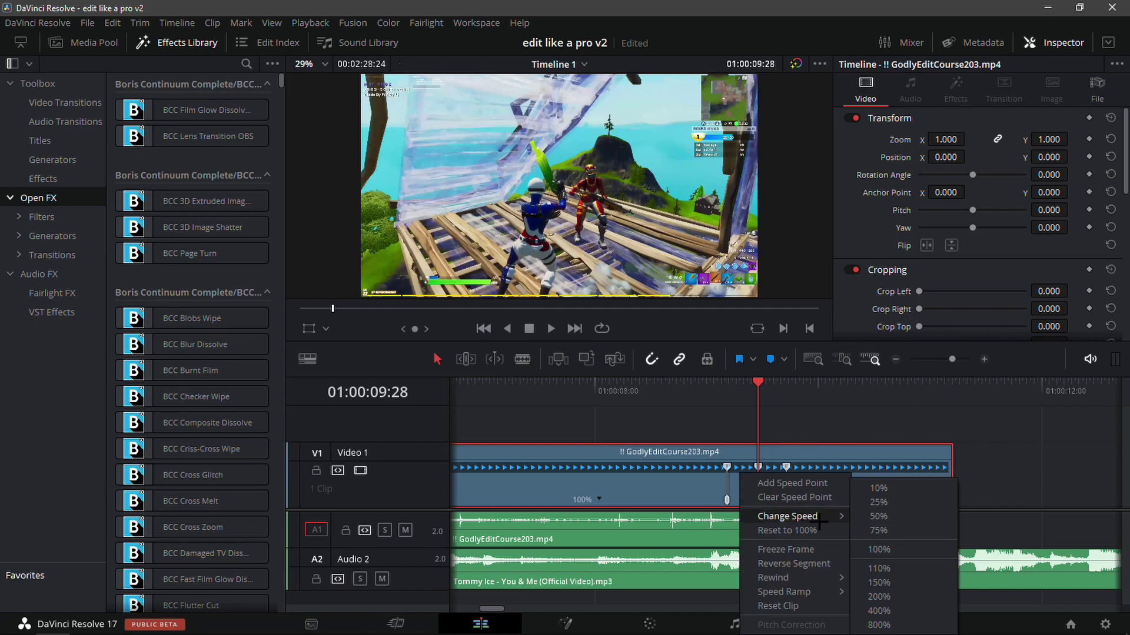
click(870, 513)
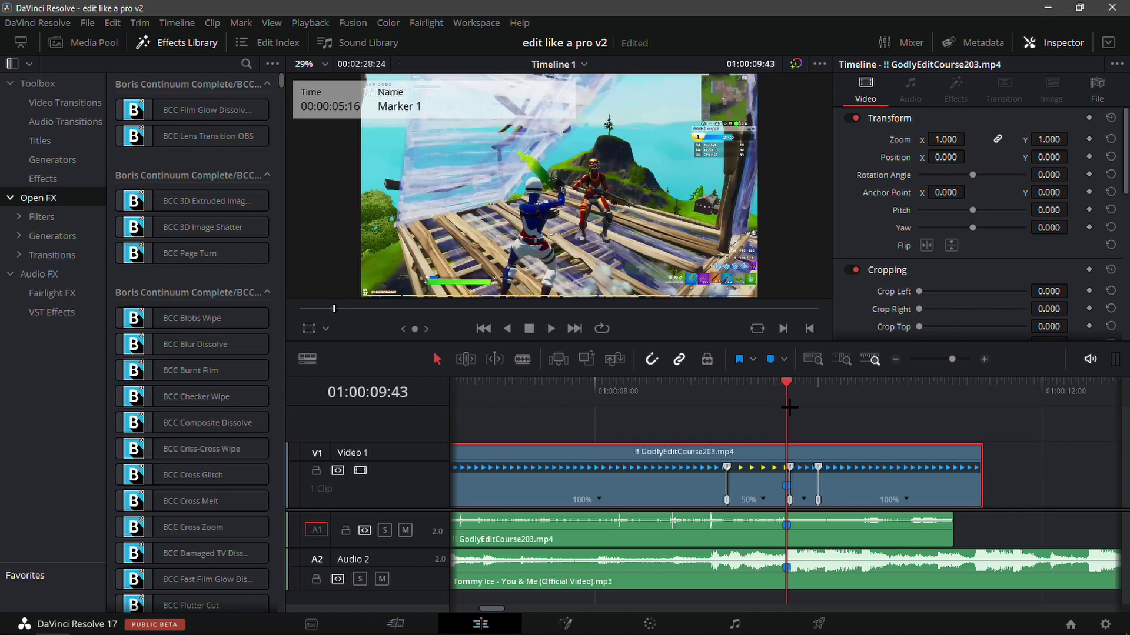
right_click(801, 480)
mouse_move(862, 516)
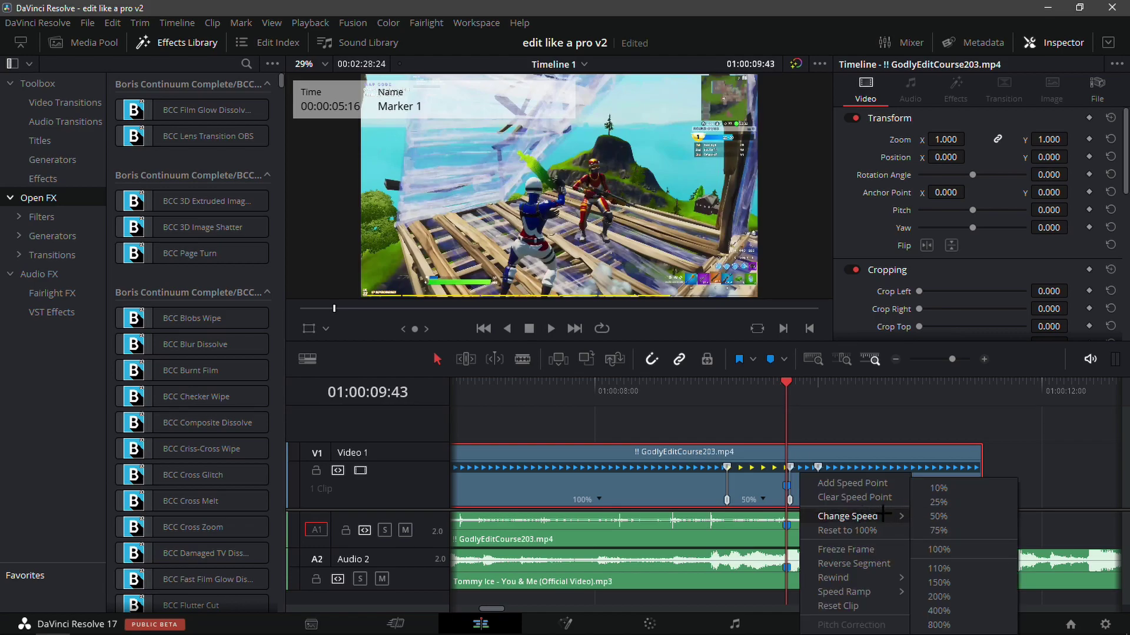
click(689, 479)
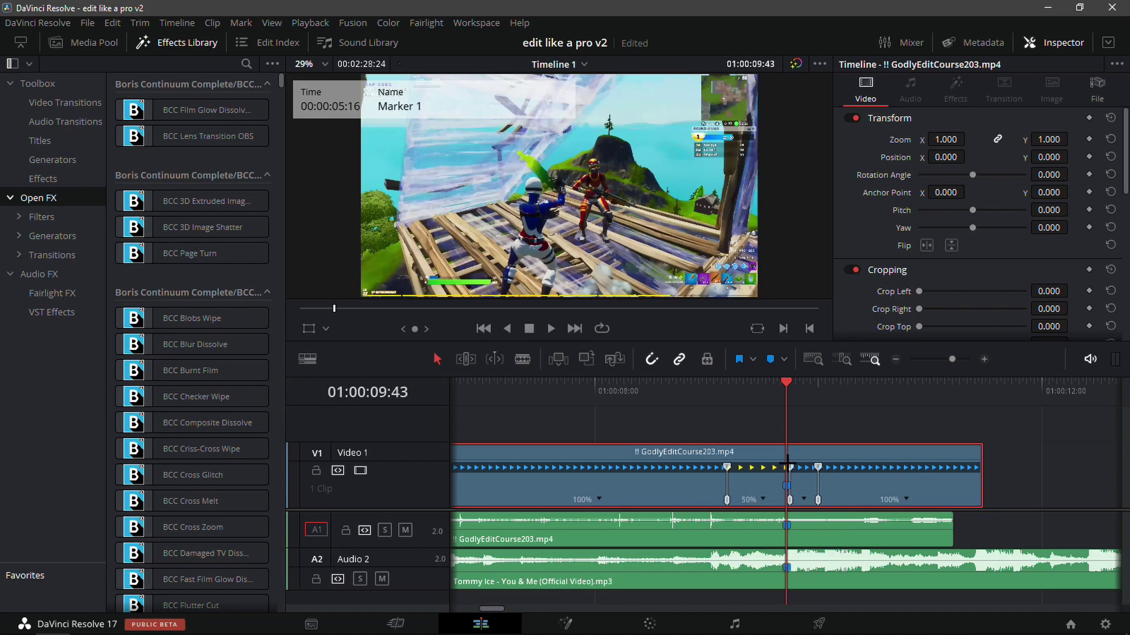
click(985, 360)
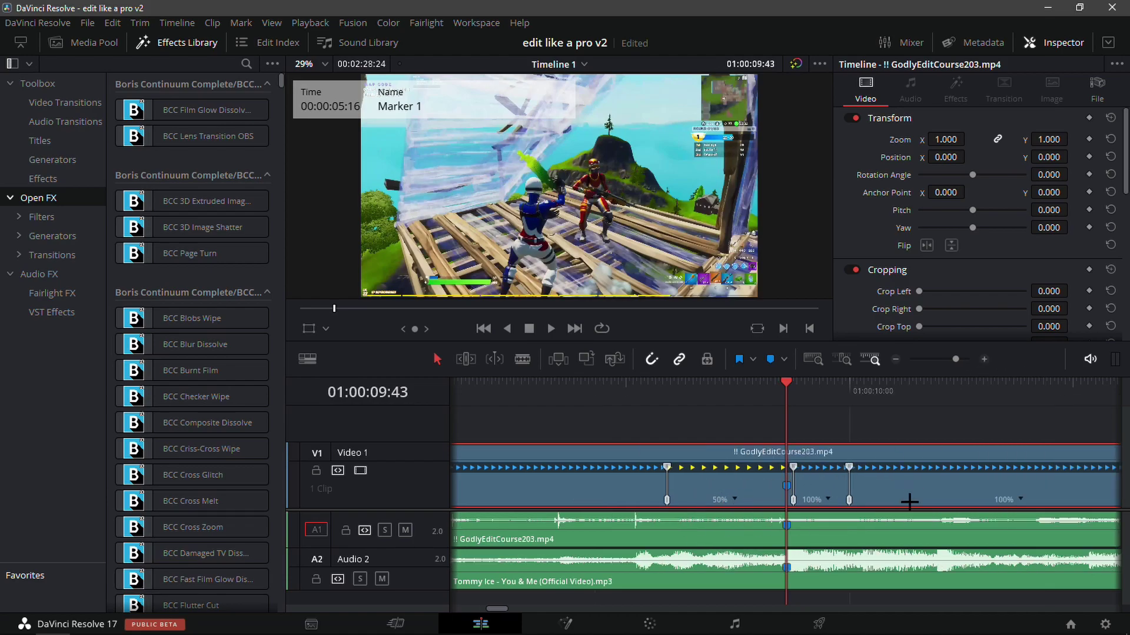
click(830, 502)
mouse_move(882, 516)
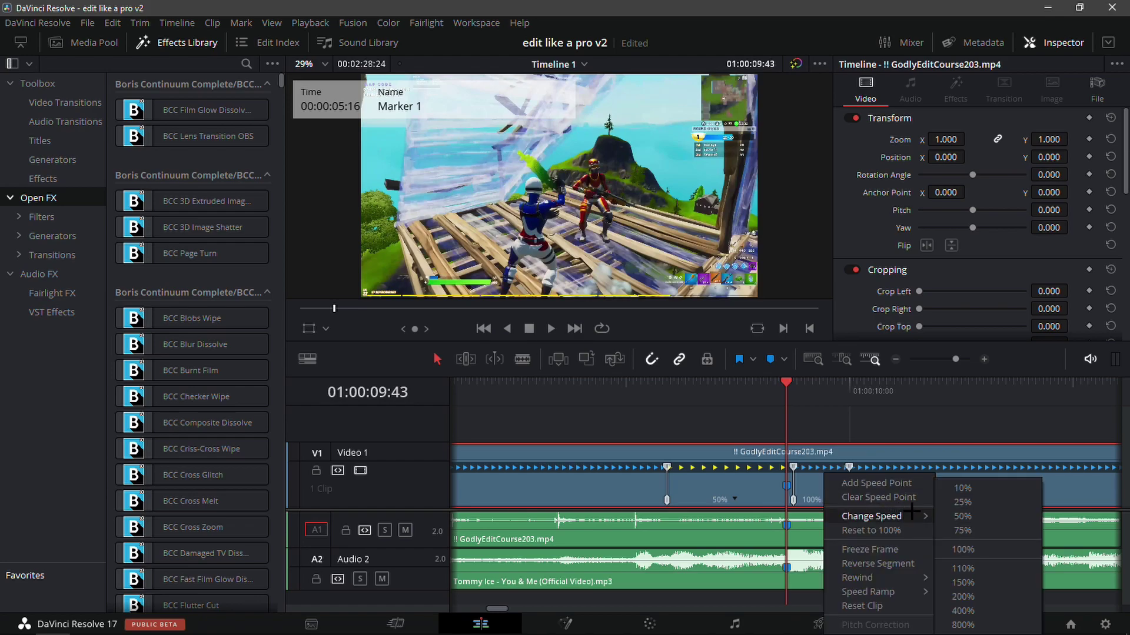
click(953, 609)
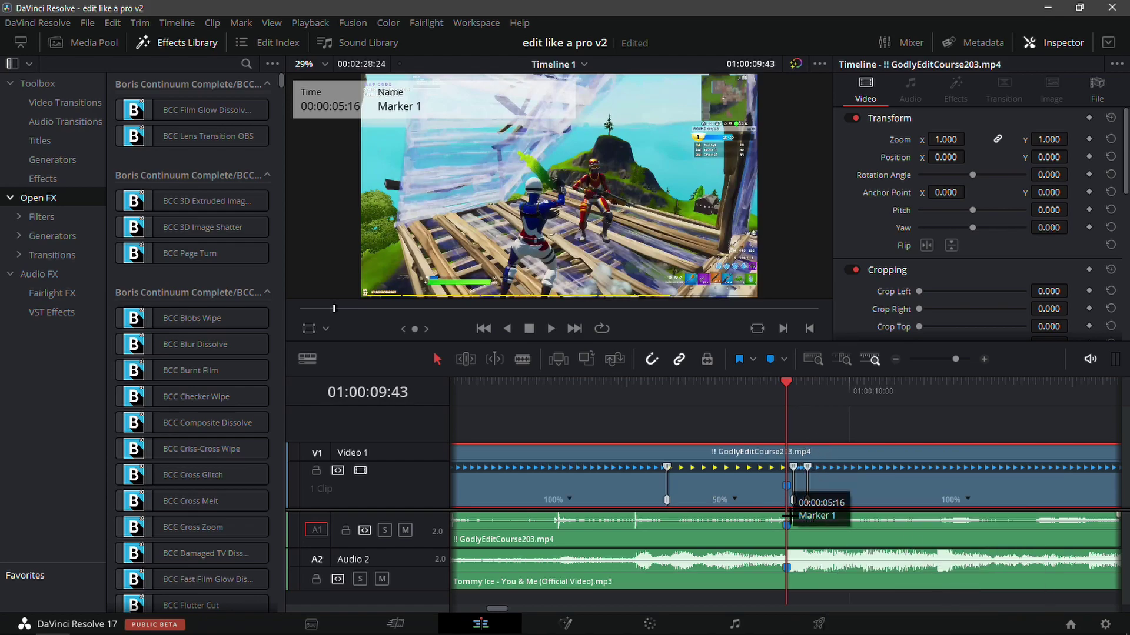
Step: Move the speed point starting the 400% segment earlier and end that segment at 01:00:09:44, just past the shot marker
drag(794, 500, 769, 504)
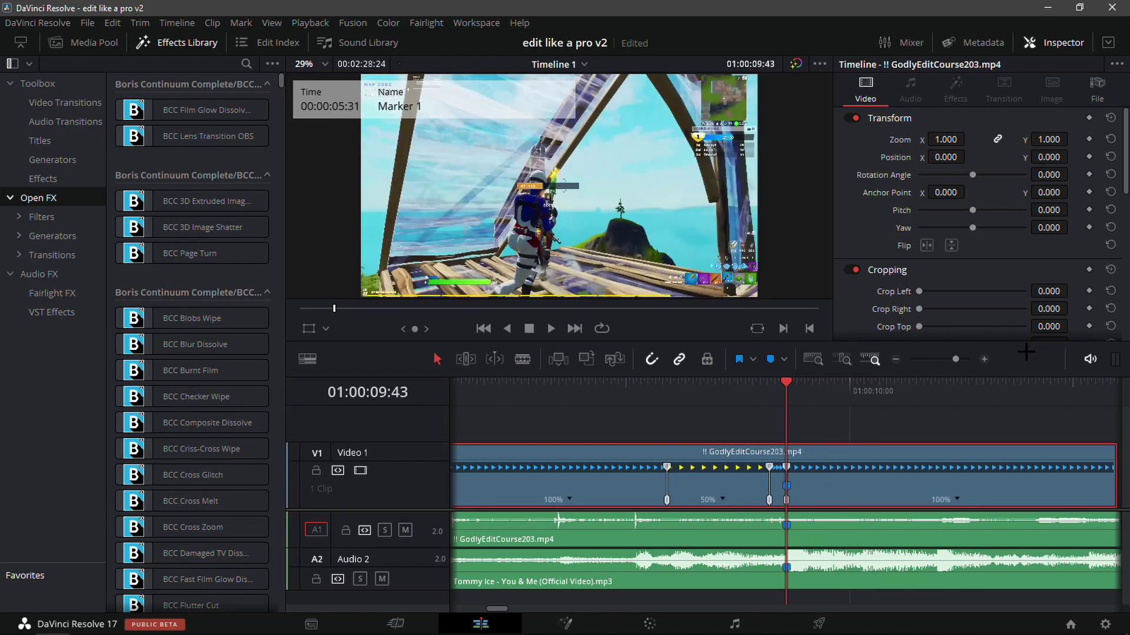
click(978, 363)
click(979, 364)
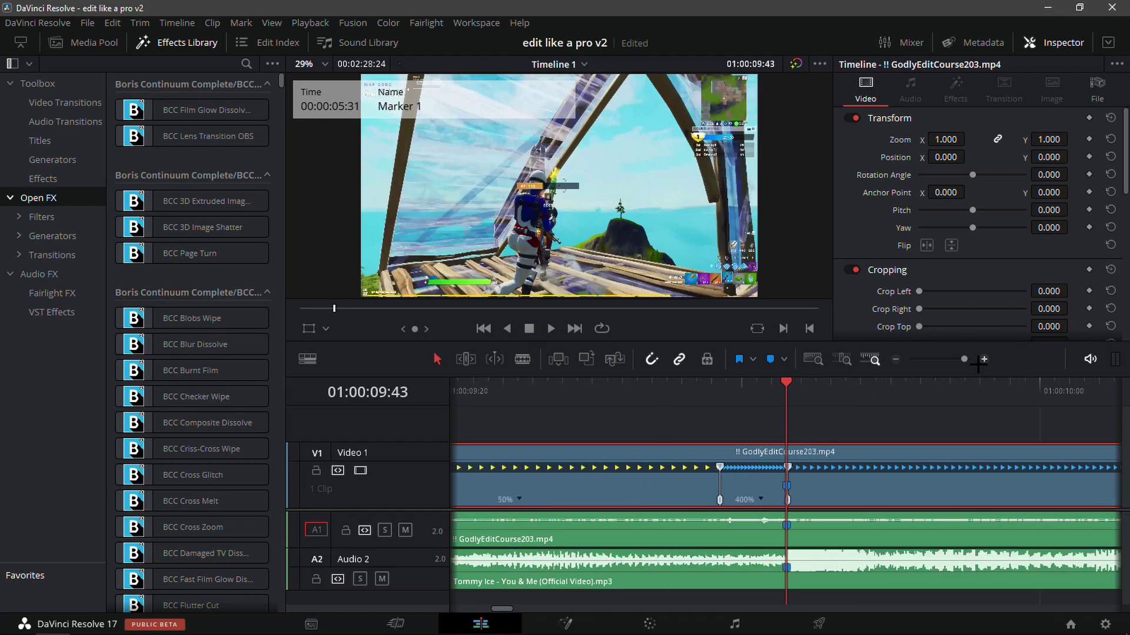
key(Right)
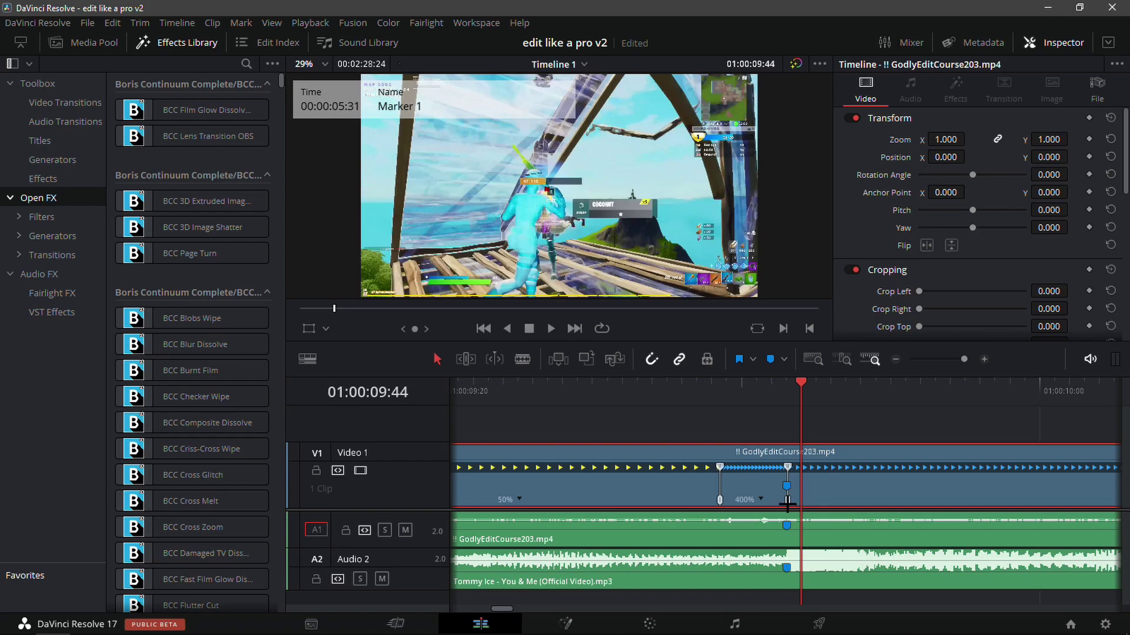
drag(795, 503, 804, 507)
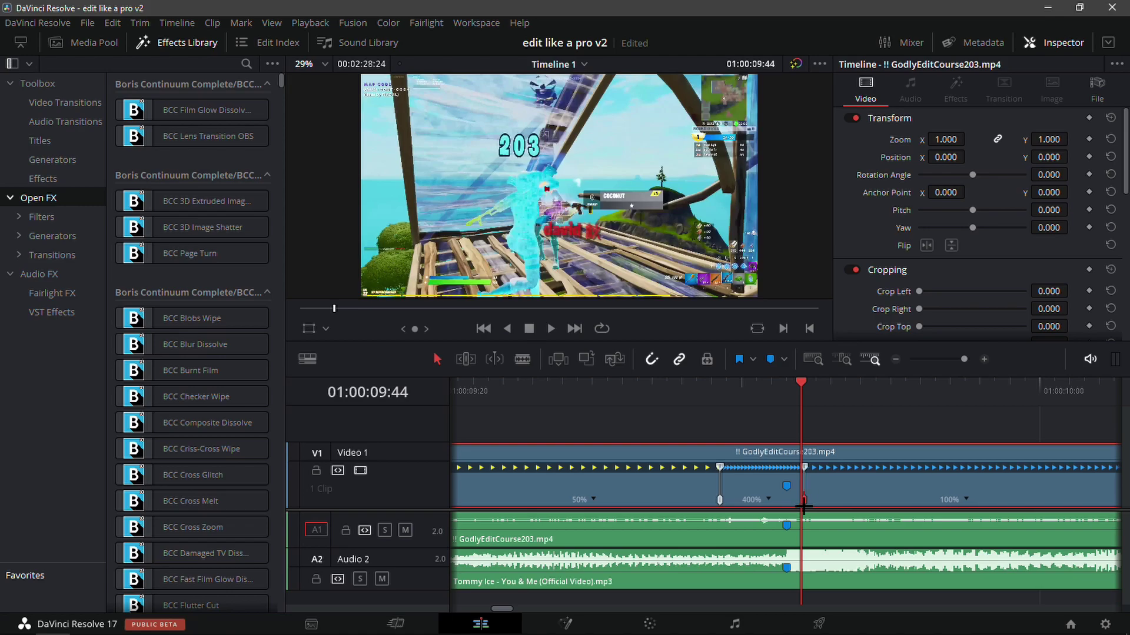
Step: Step frame by frame and play through the 400% segment to check that the shot lands on the marker
mouse_move(802, 402)
mouse_down()
mouse_move(734, 416)
mouse_move(756, 455)
mouse_move(825, 454)
mouse_up()
key(Left)
key(Left)
key(Left)
key(Left)
key(Left)
key(Left)
key(Left)
key(Left)
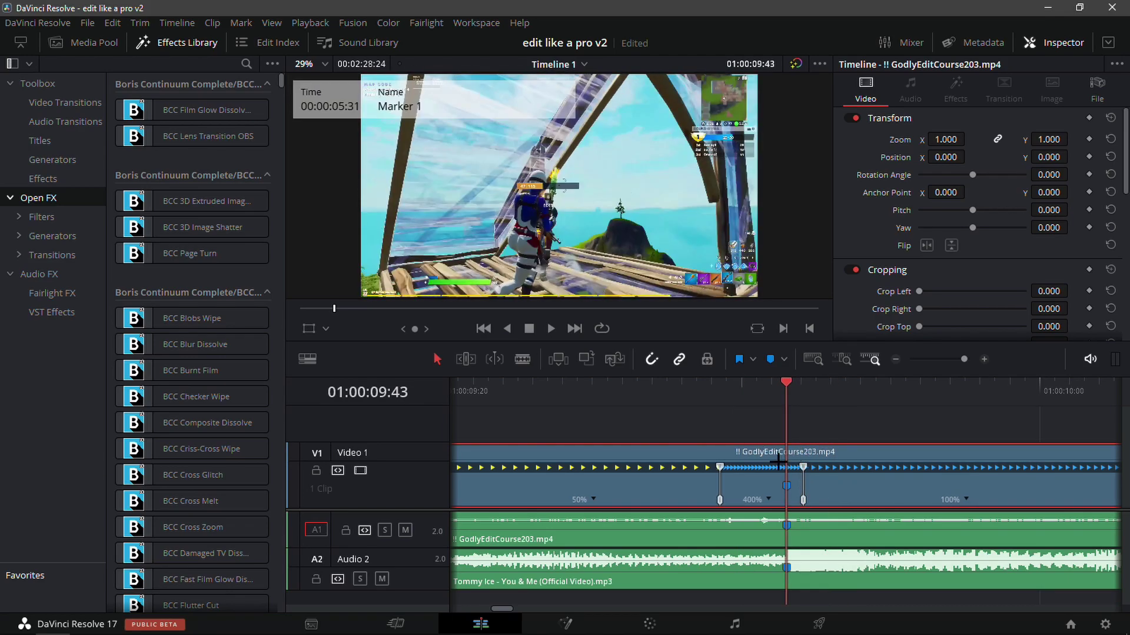
key(Right)
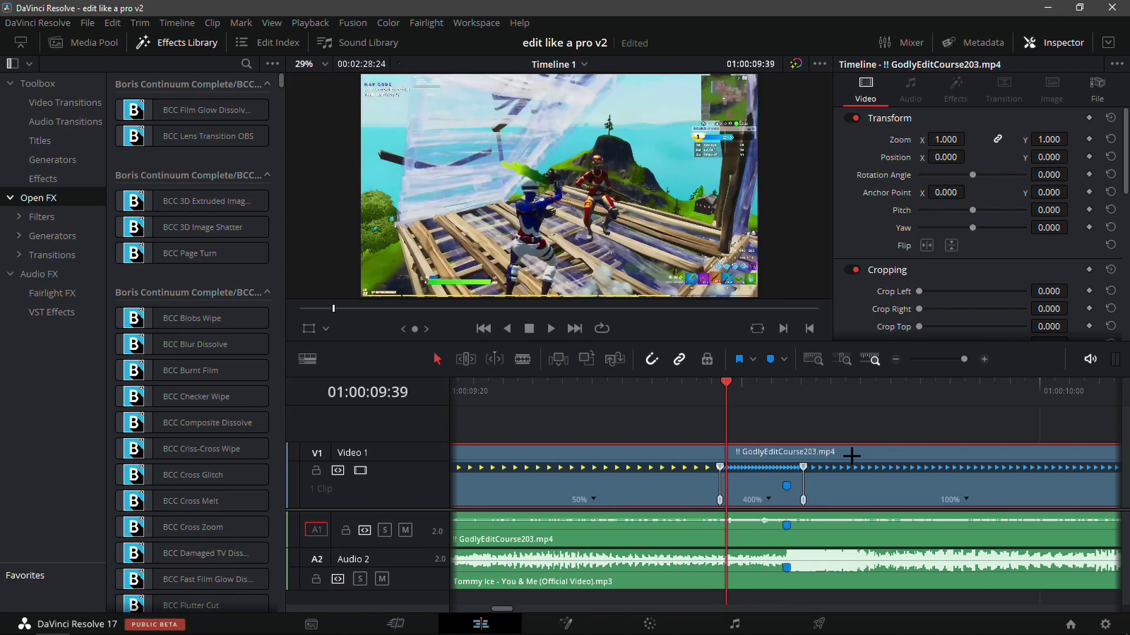
key(space)
click(895, 360)
drag(815, 392, 538, 446)
key(space)
key(space)
Step: Set the speed of the gameplay clip's last segment, after the shot marker, to 50%
mouse_move(621, 413)
mouse_down()
mouse_move(591, 416)
mouse_move(606, 404)
mouse_move(531, 435)
mouse_move(524, 453)
mouse_move(576, 476)
mouse_move(557, 483)
mouse_move(771, 486)
mouse_up()
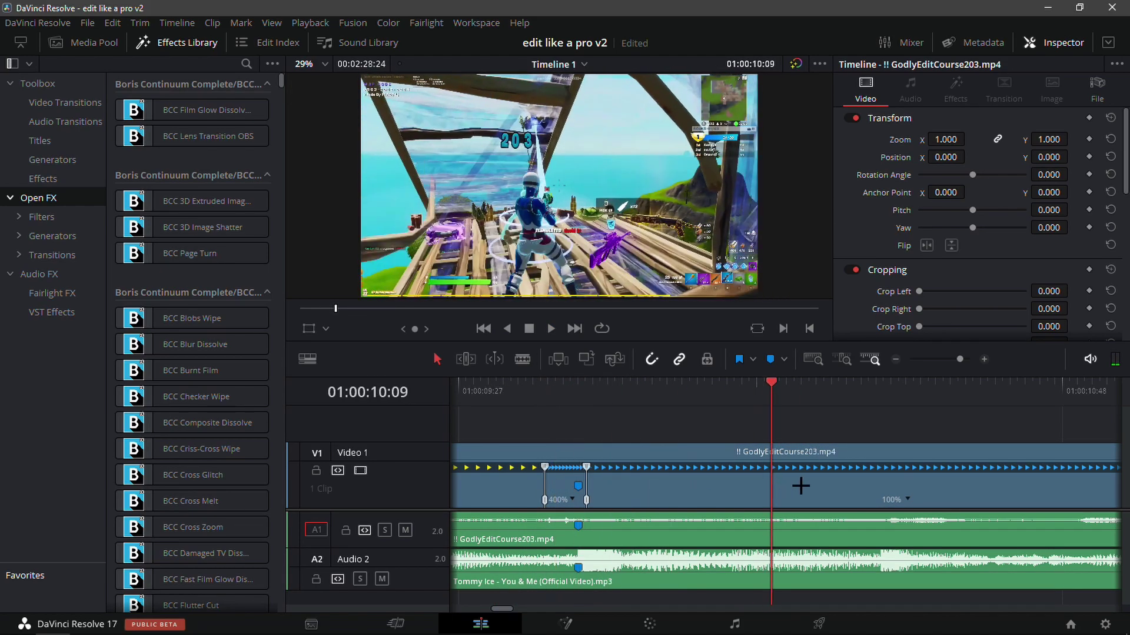
right_click(909, 503)
mouse_move(952, 510)
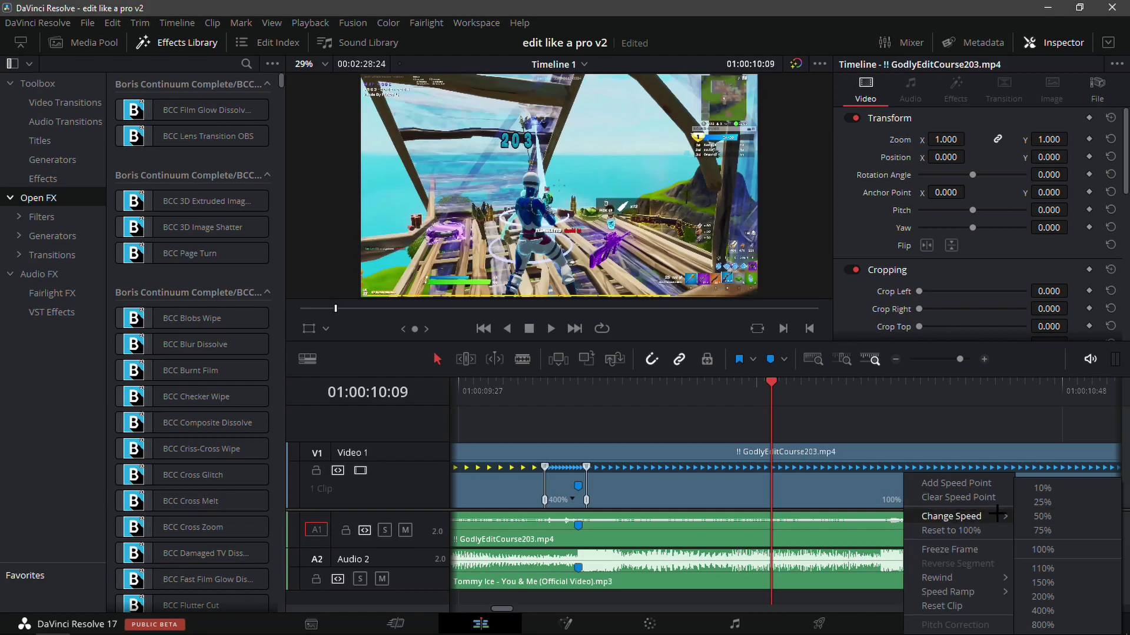
click(1042, 516)
Step: Play the section around the shot several times to check how the slow, fast and slow segments fit the beat
click(895, 359)
drag(655, 394, 637, 391)
key(space)
click(594, 392)
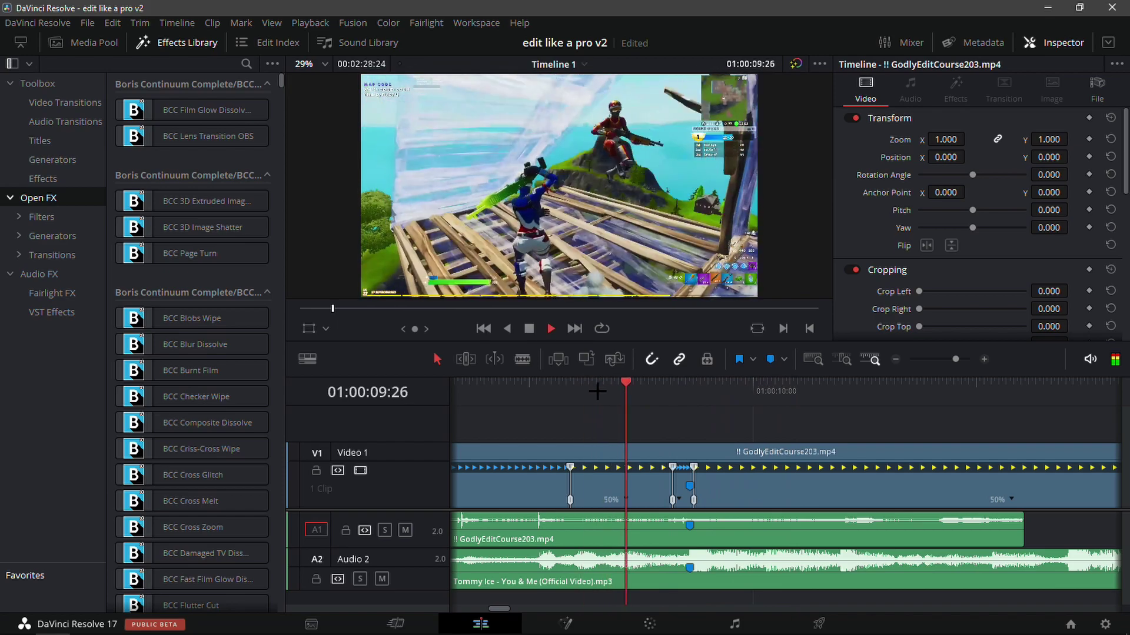
click(604, 391)
key(space)
click(600, 391)
key(space)
click(686, 392)
key(space)
click(517, 392)
drag(517, 385, 569, 392)
key(space)
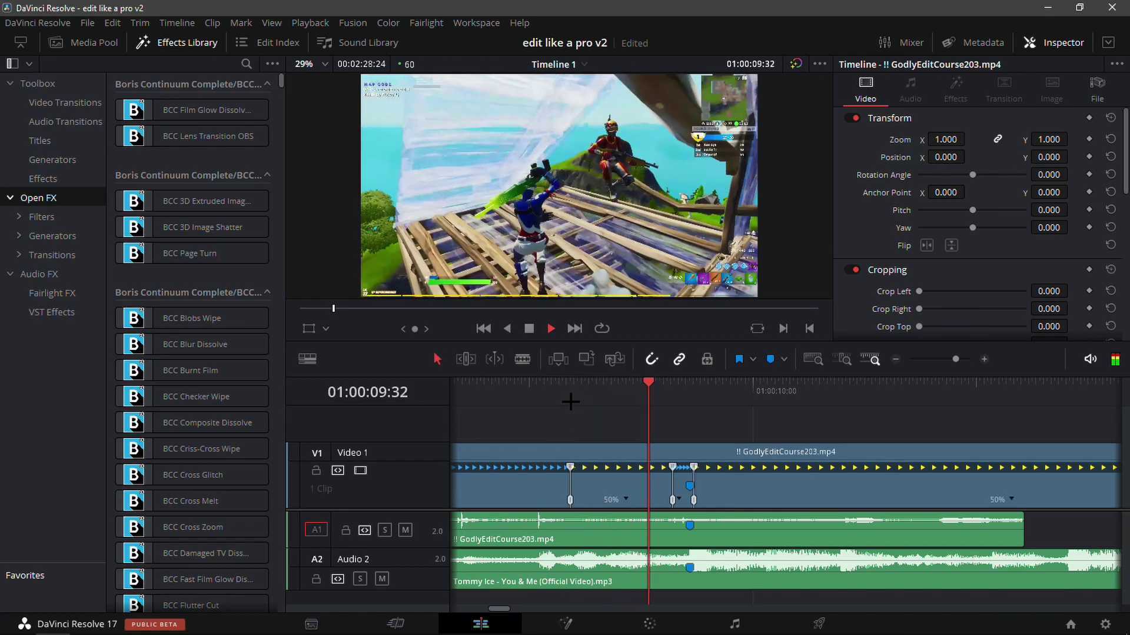
click(675, 386)
click(653, 398)
click(660, 401)
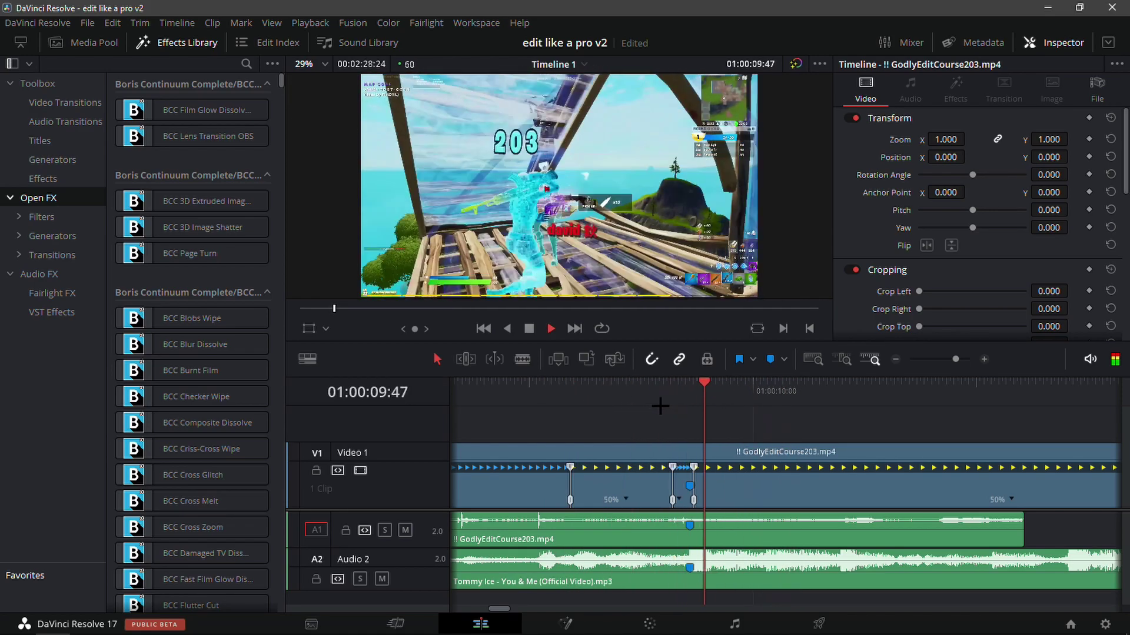
key(space)
Step: Move the playhead one second past the shot marker and step it back to 01:00:10:25 to find the clip's cut point
mouse_move(906, 403)
mouse_down()
mouse_move(782, 408)
mouse_move(688, 442)
mouse_up()
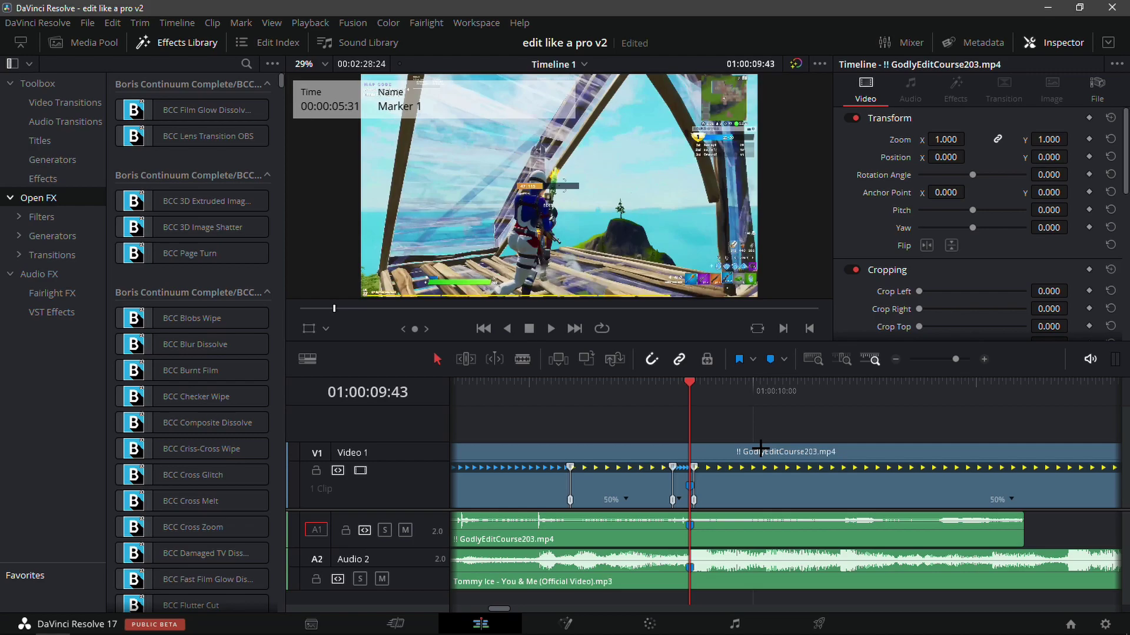
click(986, 359)
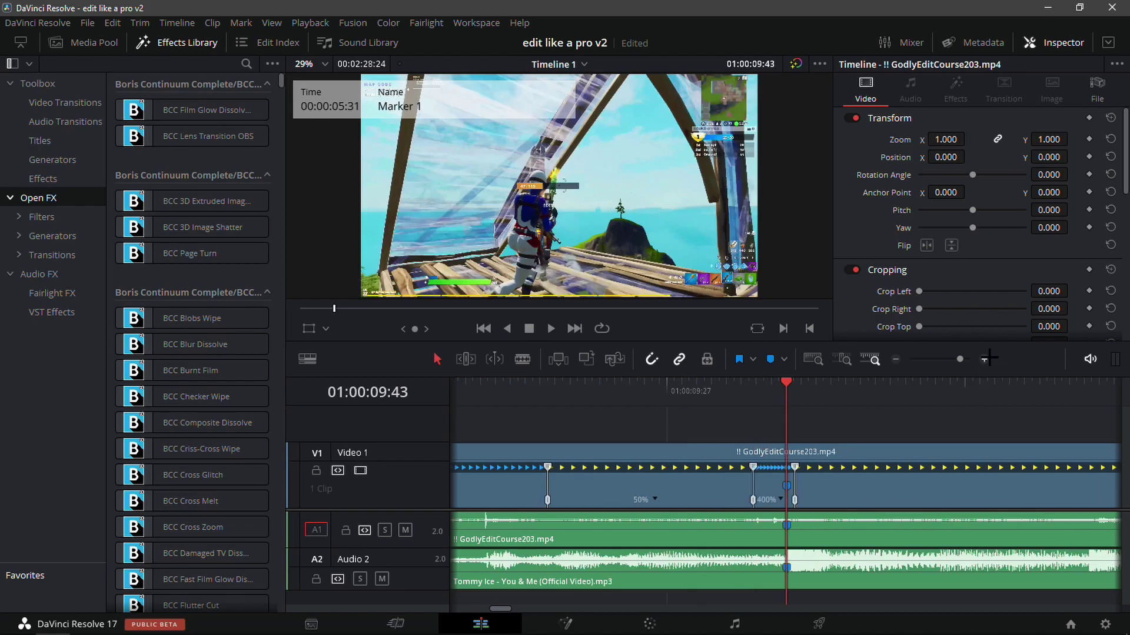
key(shift+Right)
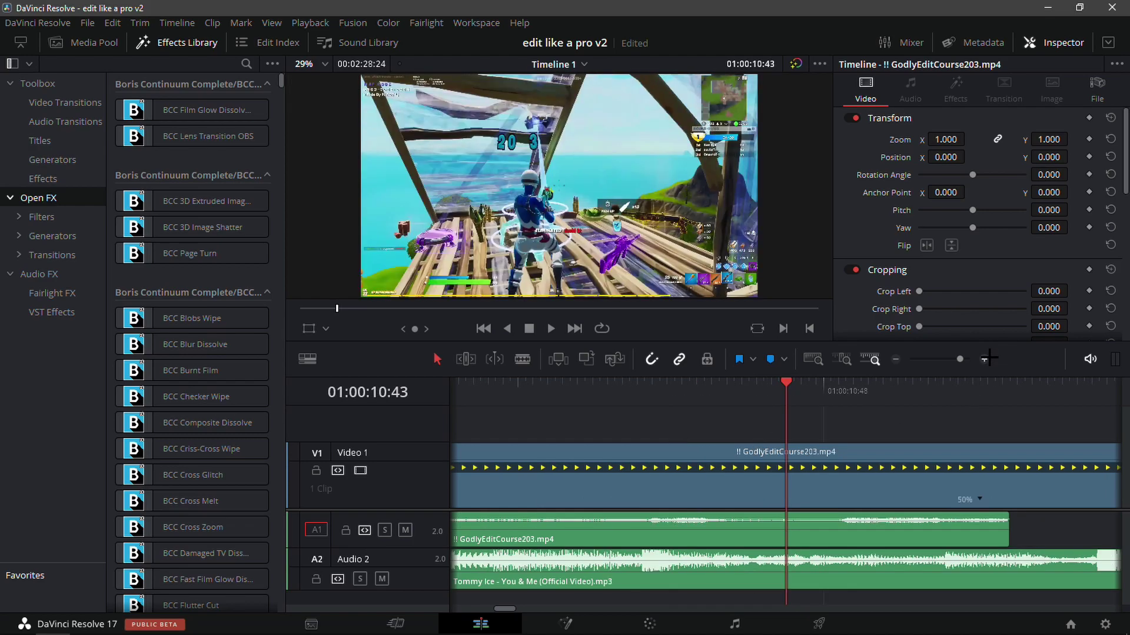
click(893, 361)
click(894, 360)
drag(954, 360, 957, 359)
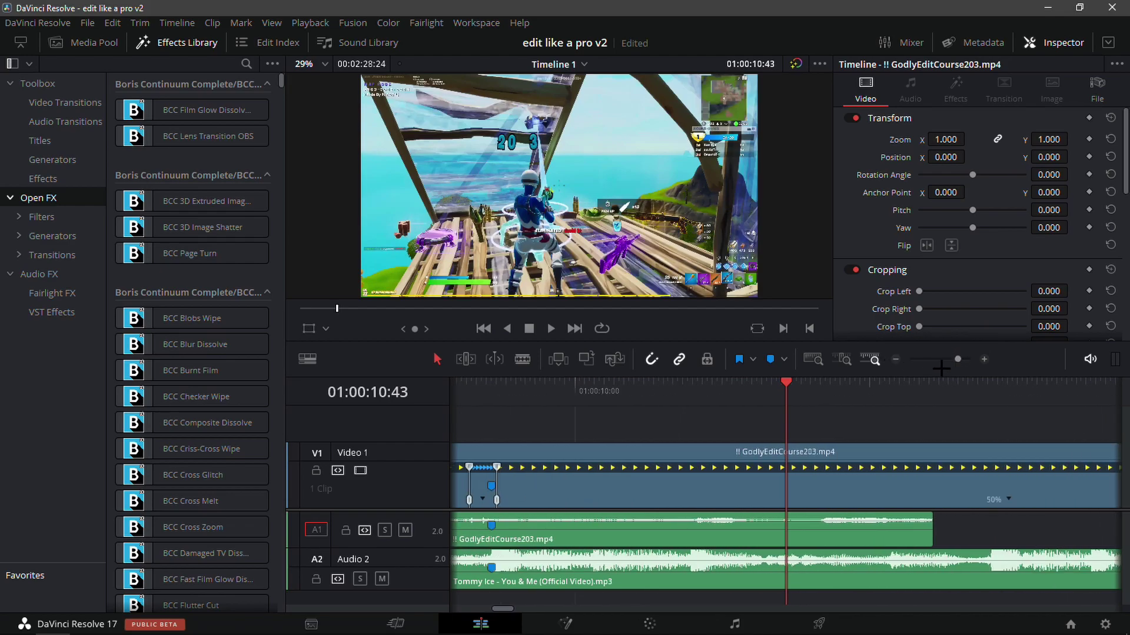
key(Left)
key(Left)
key(Left)
key(Left)
key(Left)
key(Left)
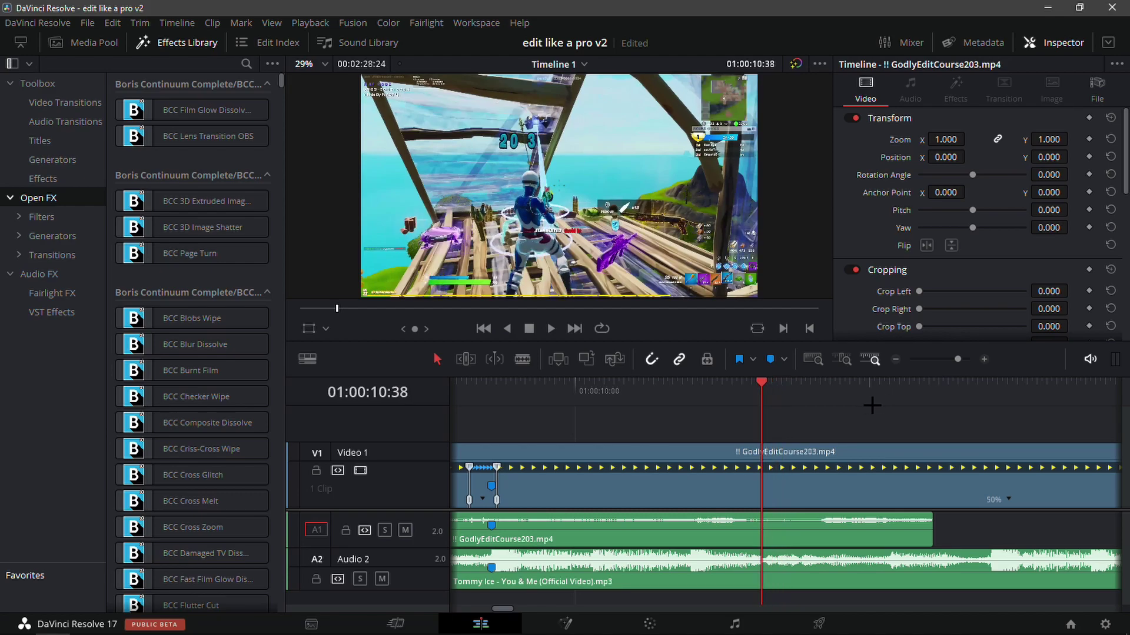
key(Left)
key(Left)
key(Left)
key(Left)
key(Left)
key(Left)
key(Left)
key(Left)
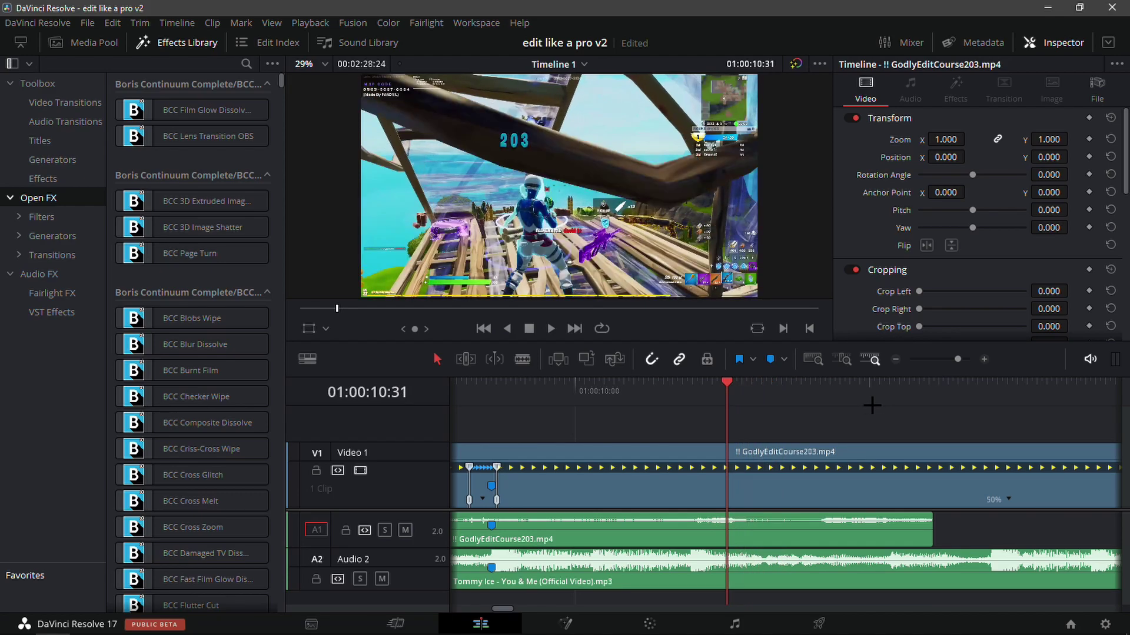
key(Left)
key(Left)
key(Left)
key(Left)
key(Left)
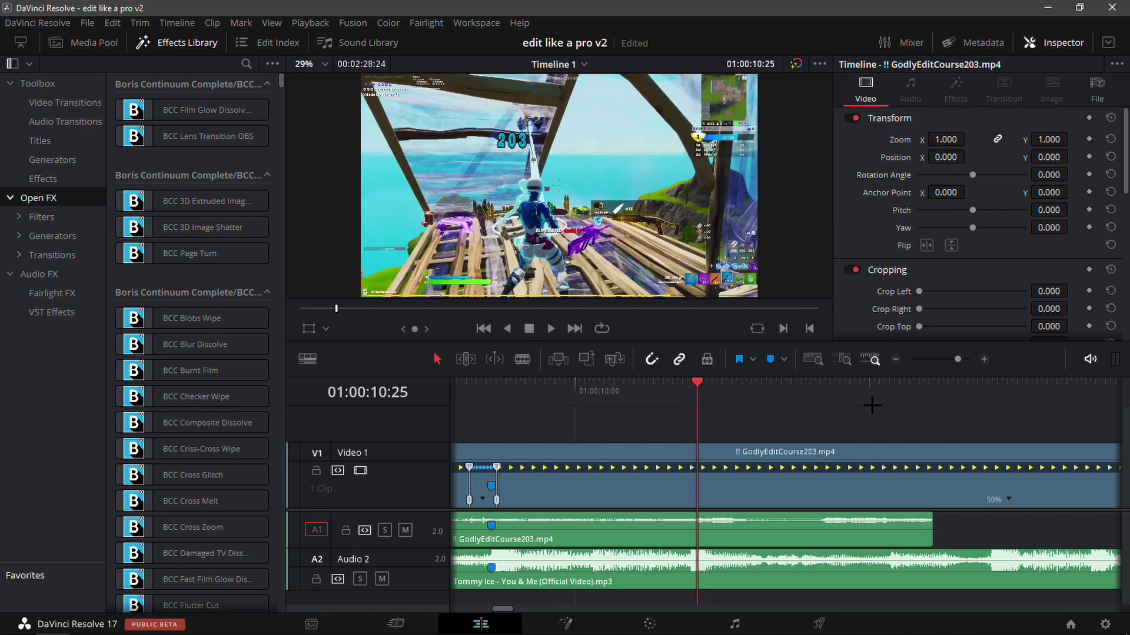
Step: Split the gameplay video and its audio at 01:00:10:23 and delete both parts after the cut
click(738, 498)
key(Left)
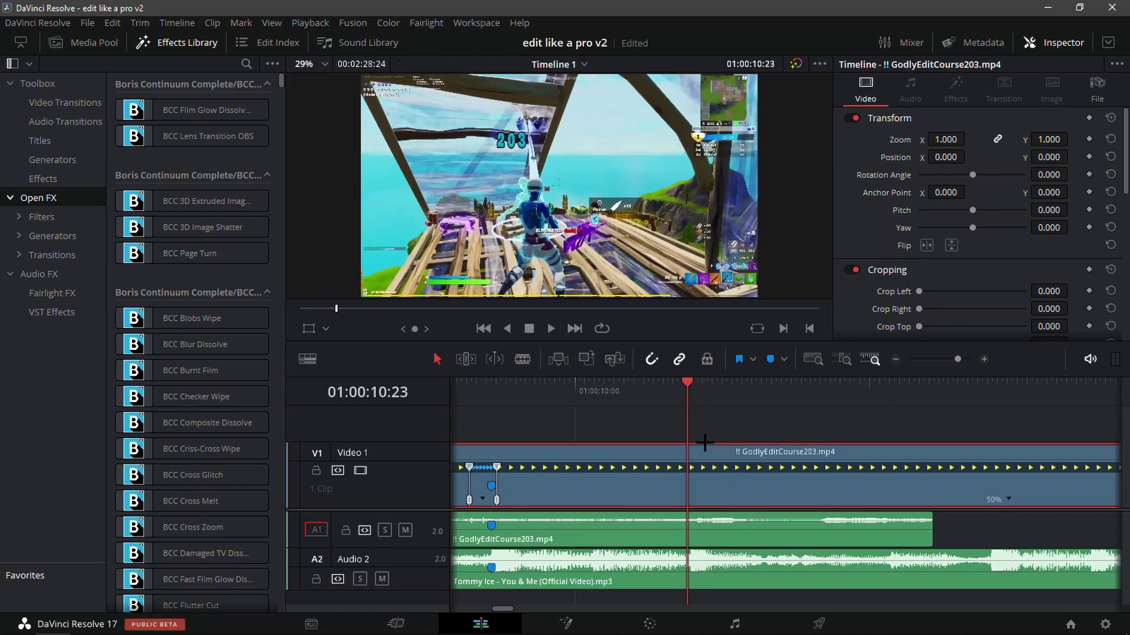
ctrl+click(718, 521)
key(ctrl+b)
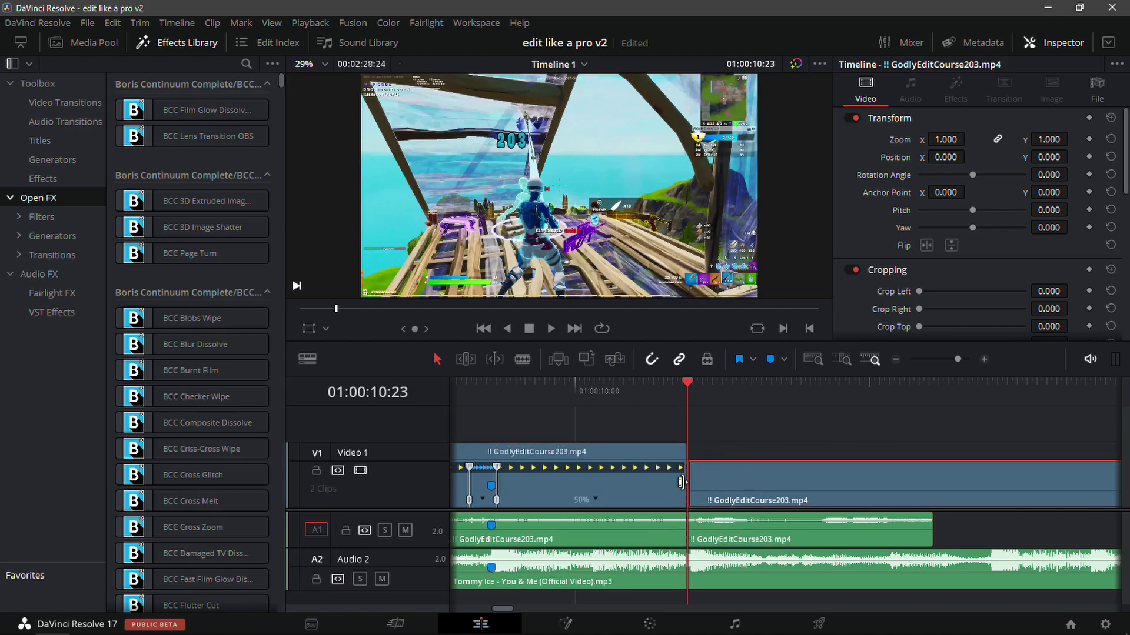
ctrl+click(744, 530)
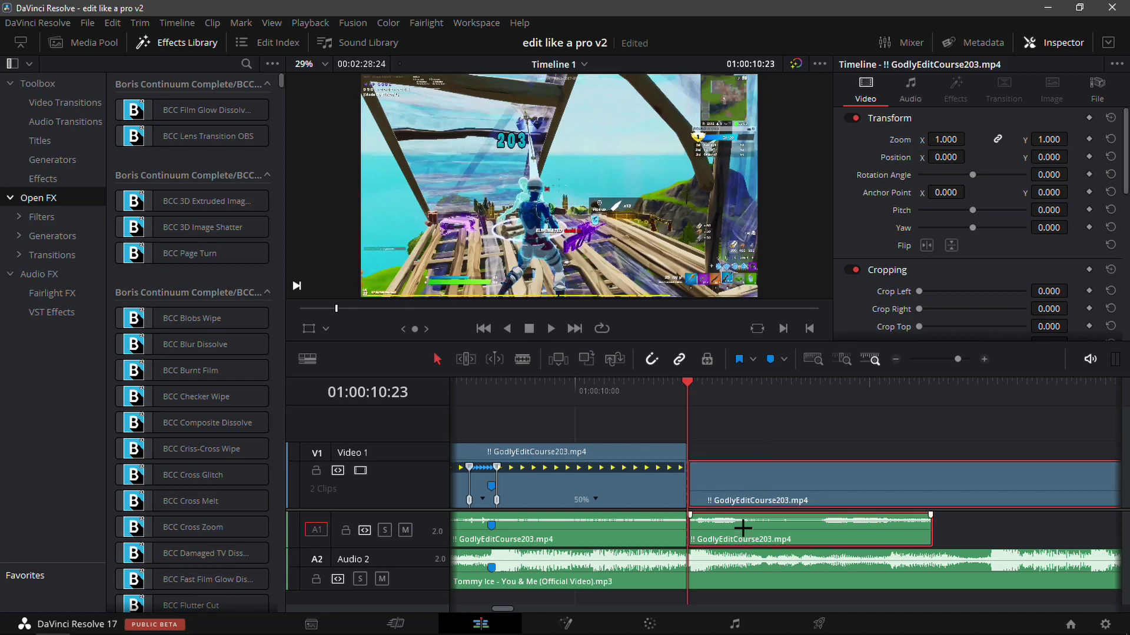
key(Delete)
Step: Play the retimed gameplay clip through its new end to check the cut
click(896, 358)
drag(641, 405, 623, 402)
key(space)
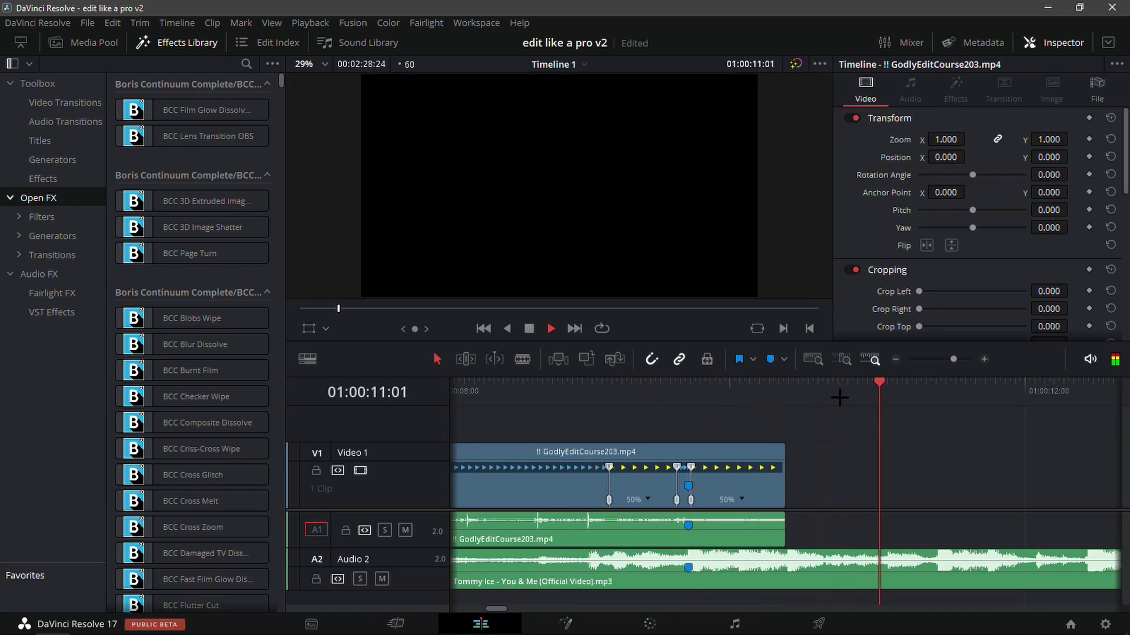
click(753, 416)
Step: Add an Adjustment Clip on a new video track above the gameplay clip, starting at the 01:00:09:43 marker
click(688, 486)
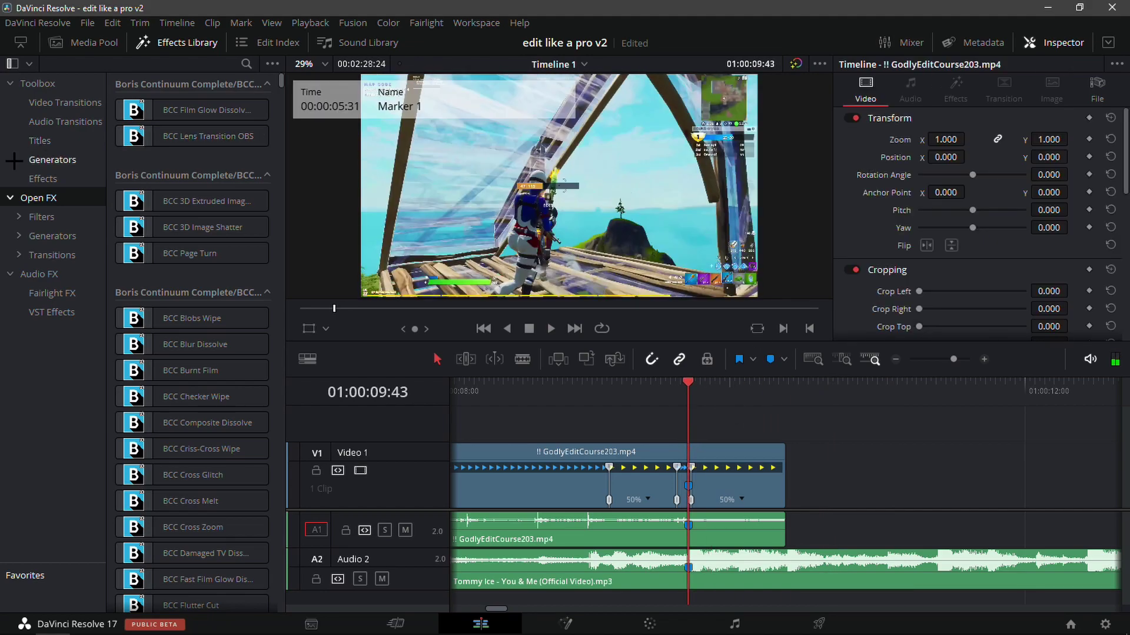
click(43, 178)
drag(192, 112, 688, 420)
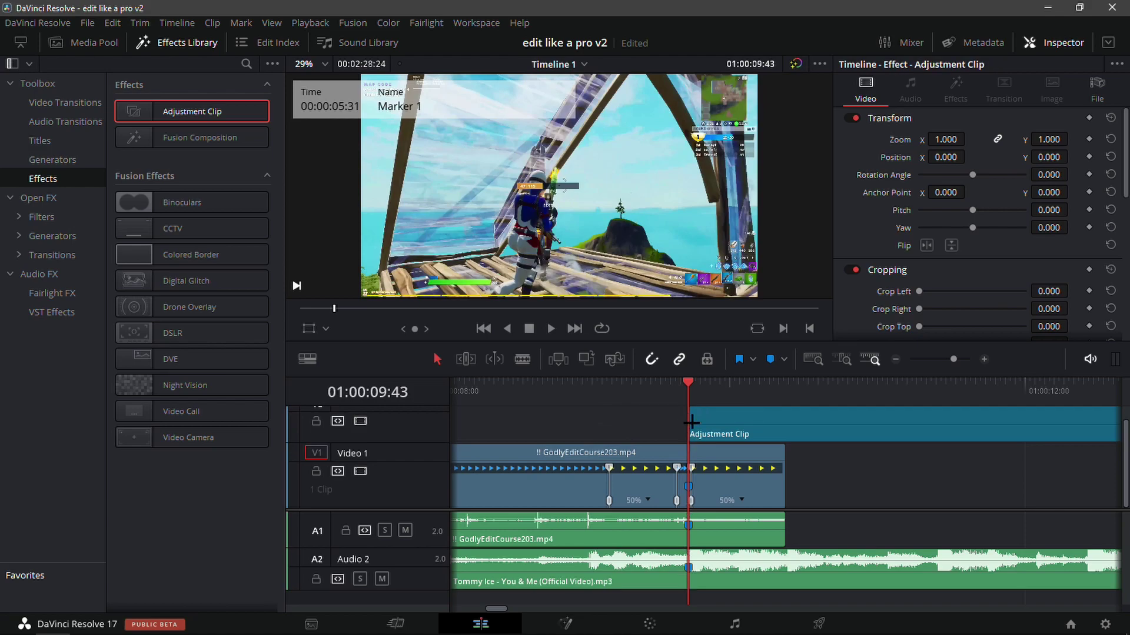
click(716, 412)
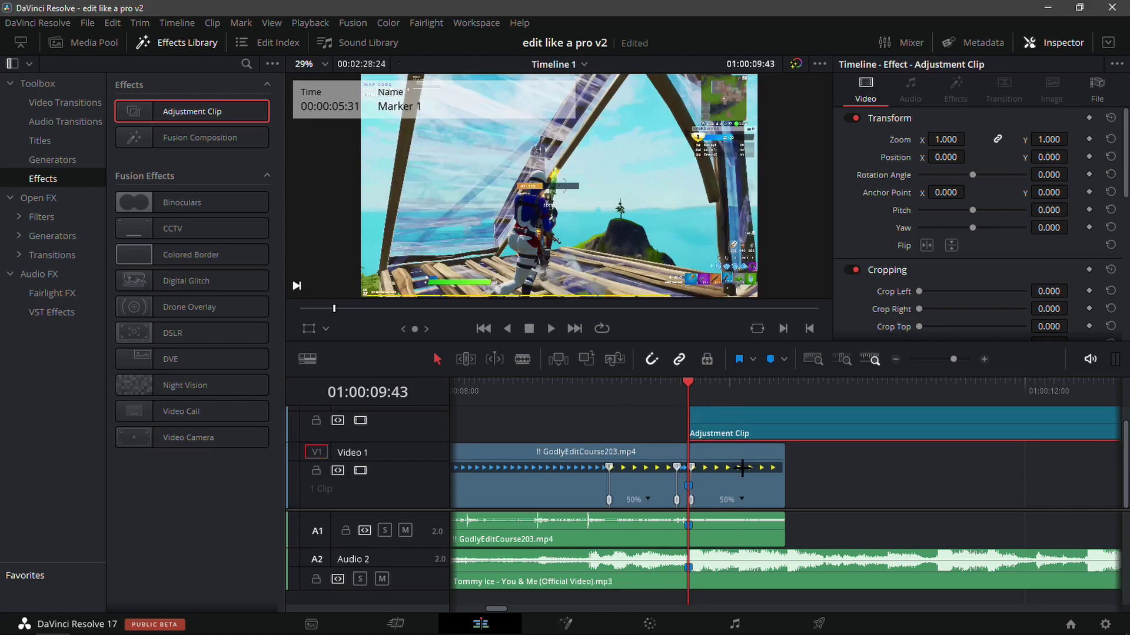
click(984, 358)
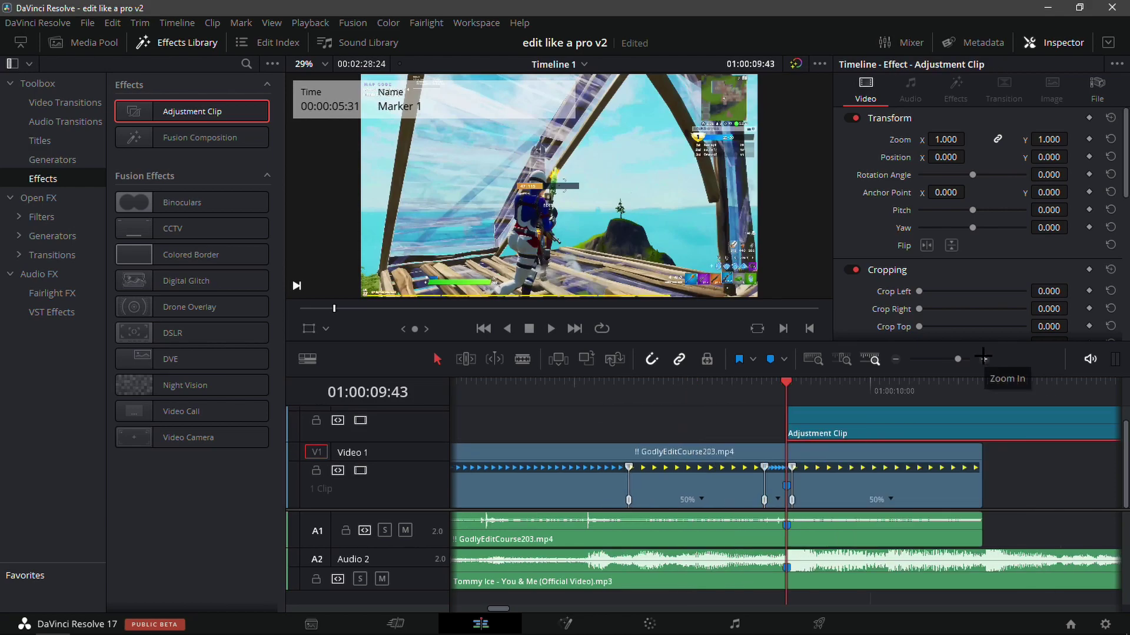
Step: Shift the Adjustment Clip earlier so it starts 30 frames before the shot marker, at 01:00:09:13
key(Left)
key(Left)
key(Left)
key(Left)
key(Left)
key(Left)
key(Left)
key(Left)
key(Left)
key(Left)
key(Left)
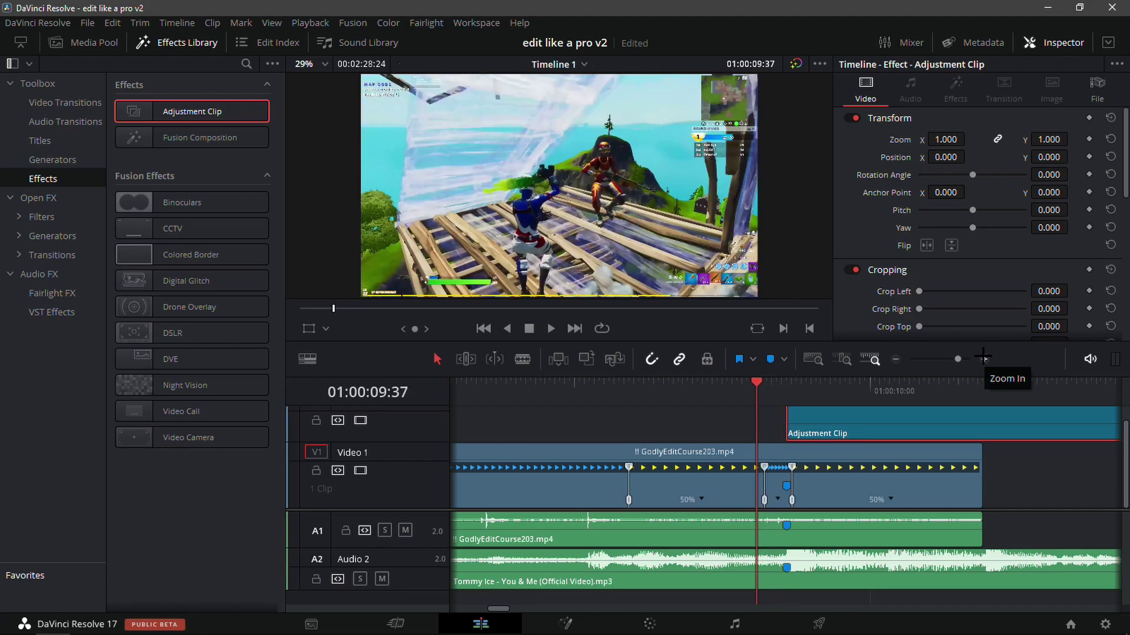
key(Left)
key(Left)
key(Left)
key(Left)
key(Left)
key(Left)
key(Left)
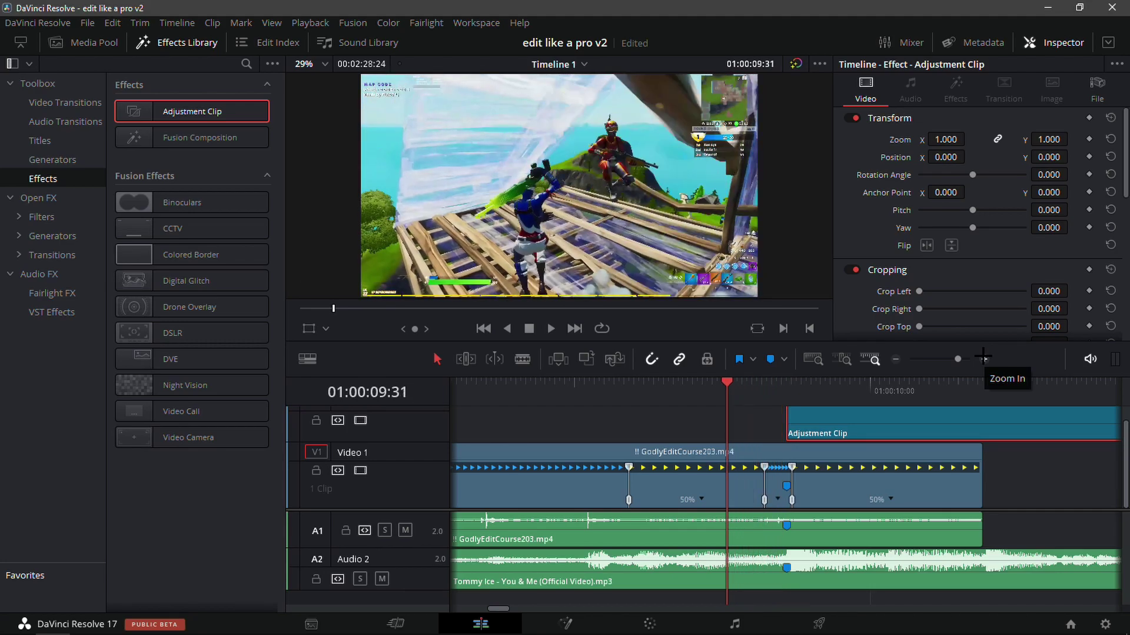
key(Left)
key(Left)
key(Left)
key(Left)
key(Left)
key(Left)
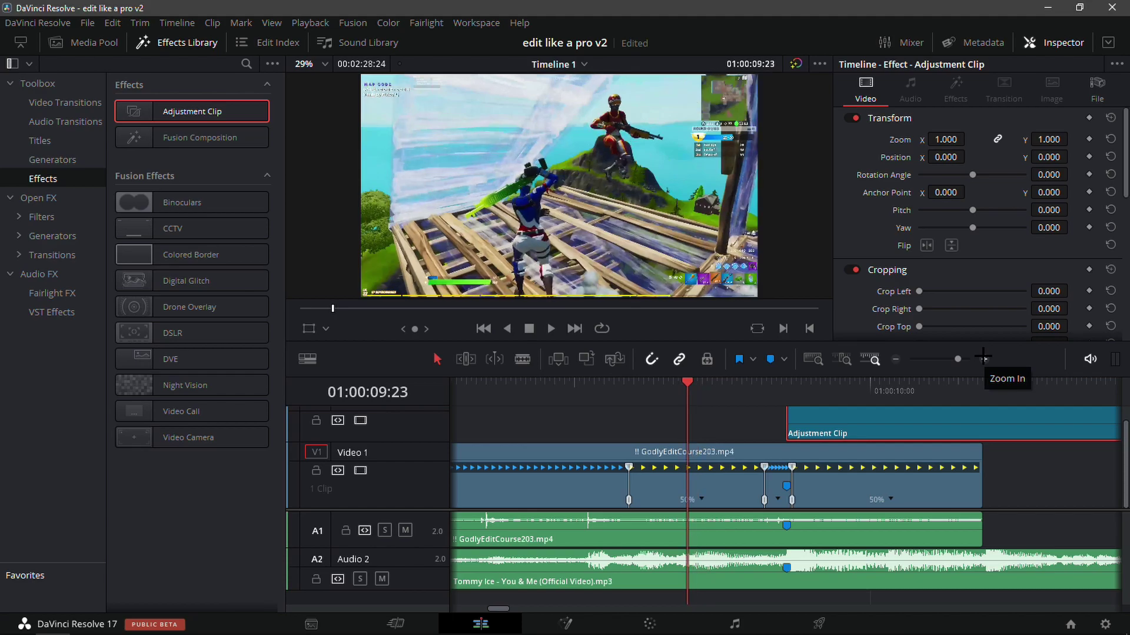
key(Left)
key(Left)
key(Left)
key(Left)
key(Left)
key(Left)
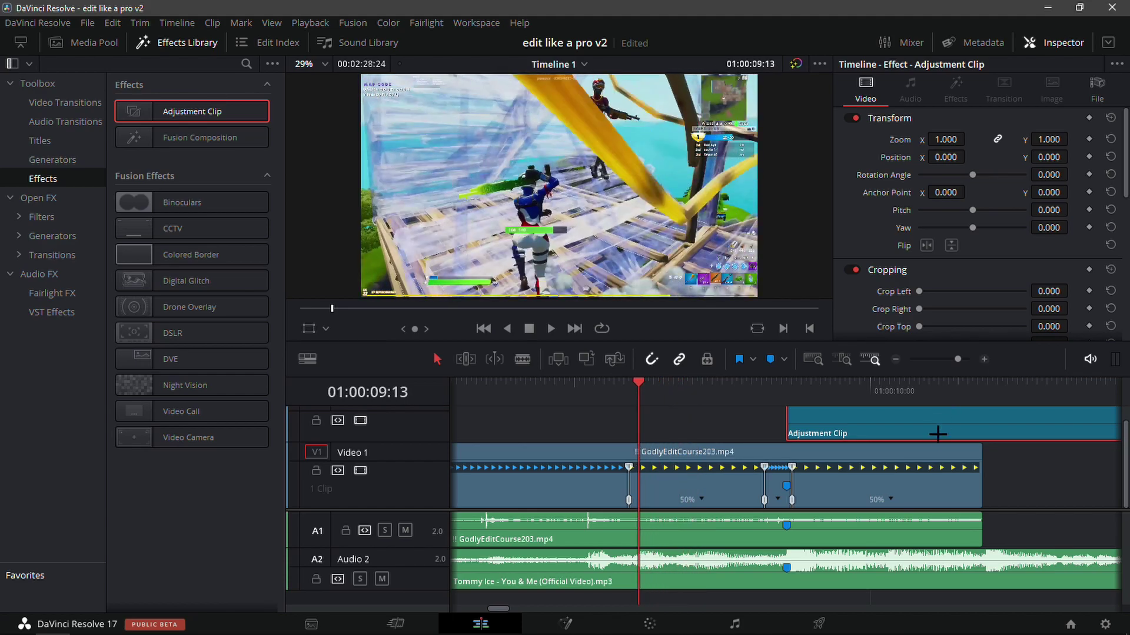
drag(830, 428, 672, 434)
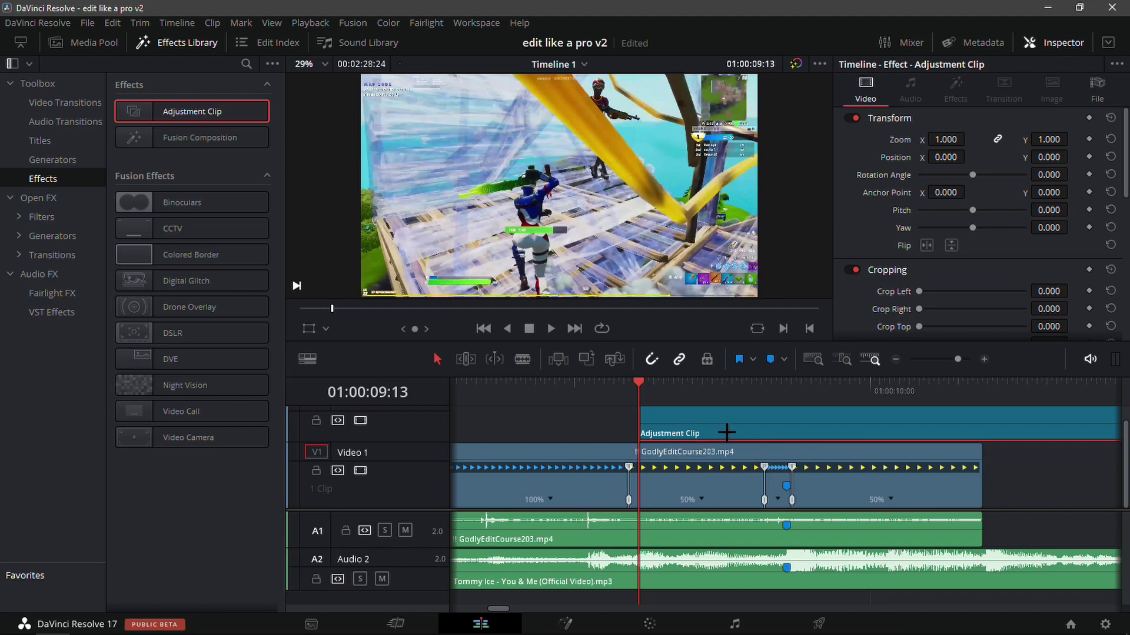
Step: Split the Adjustment Clip at the 01:00:09:43 marker and delete the part after the cut
click(783, 392)
key(ctrl+b)
click(822, 434)
key(Delete)
Step: Play the section under the trimmed Adjustment Clip and return the playhead to its start at 01:00:09:13
drag(761, 401, 609, 438)
key(space)
key(space)
drag(873, 385, 623, 429)
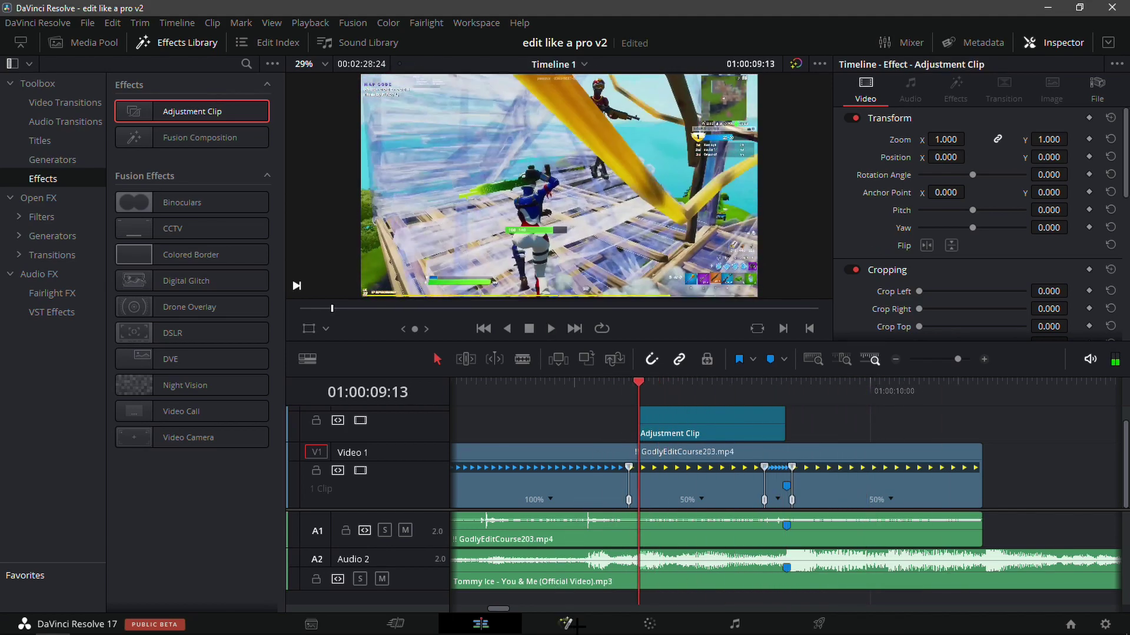
Step: Open the Adjustment Clip on the Fusion page and browse in File Explorer to Desktop > God Impacts > Buildups
click(566, 625)
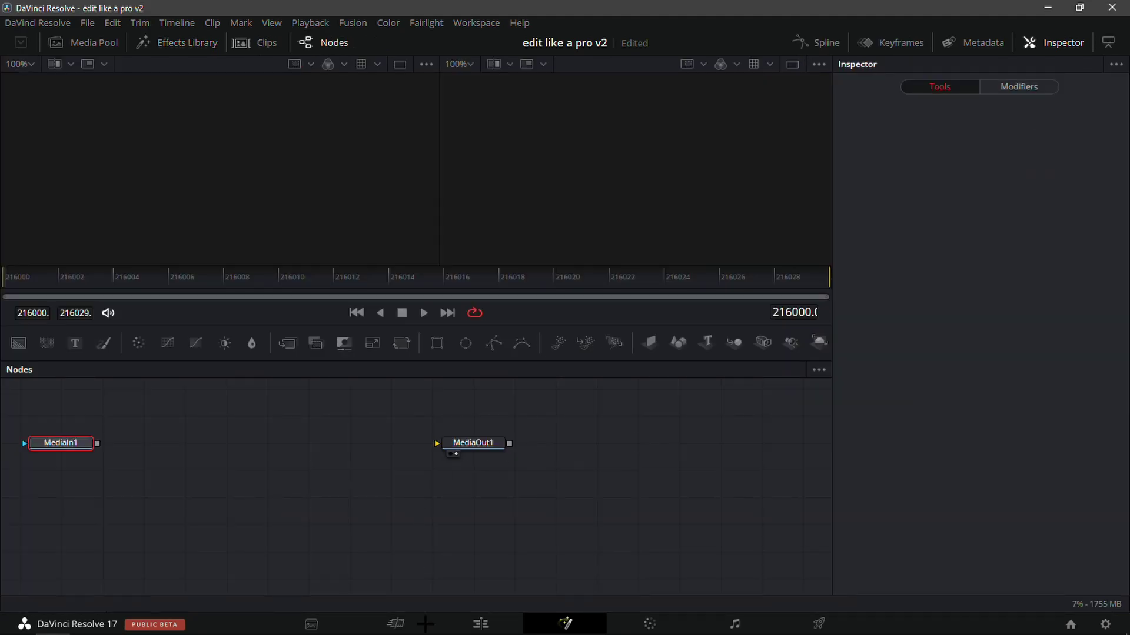
click(227, 624)
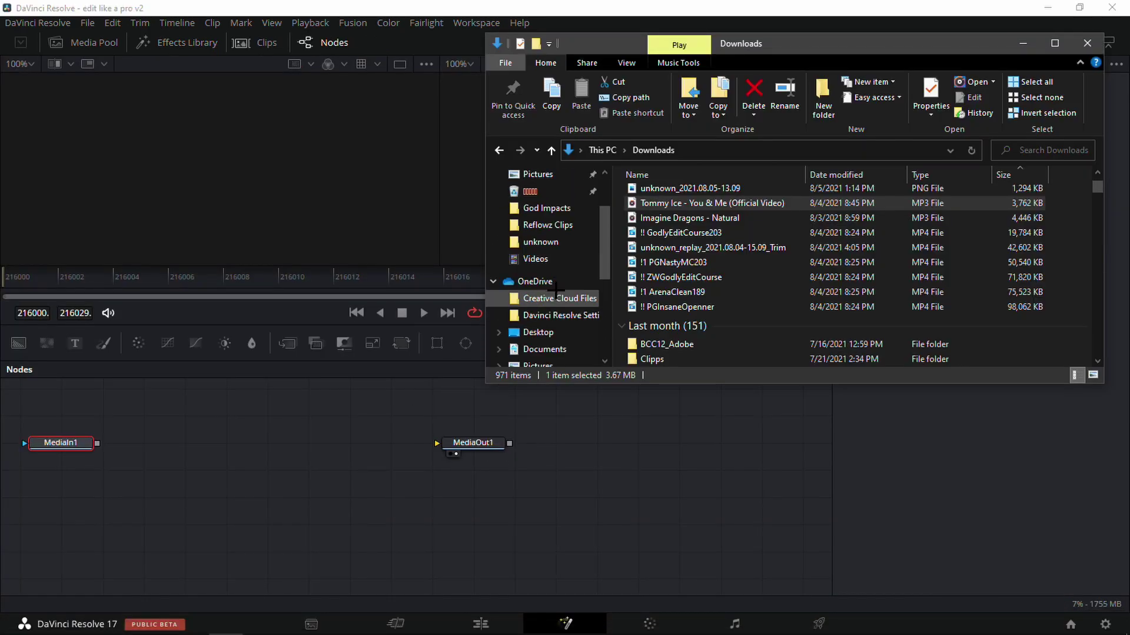
scroll(556, 288, up, 2)
click(544, 219)
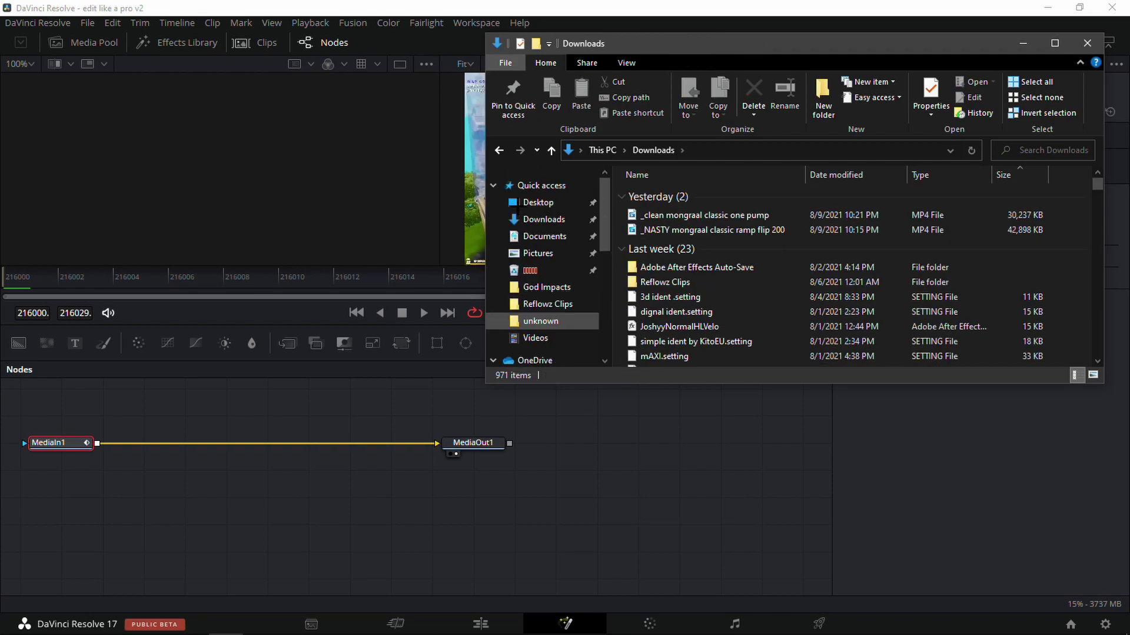
click(518, 203)
scroll(683, 235, down, 5)
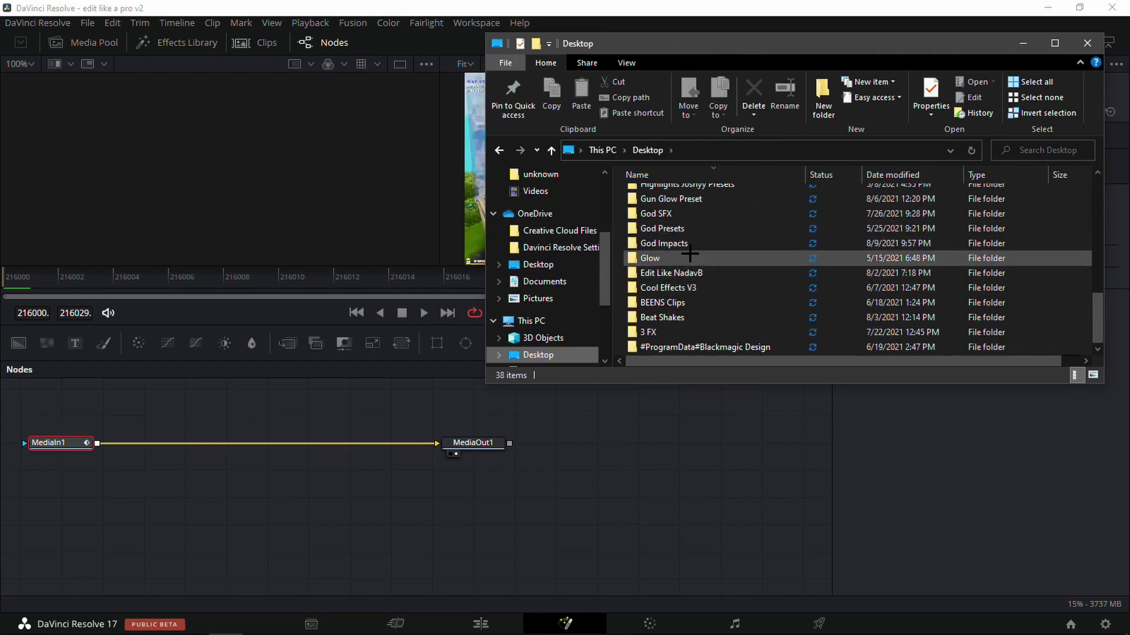
double_click(683, 243)
click(692, 195)
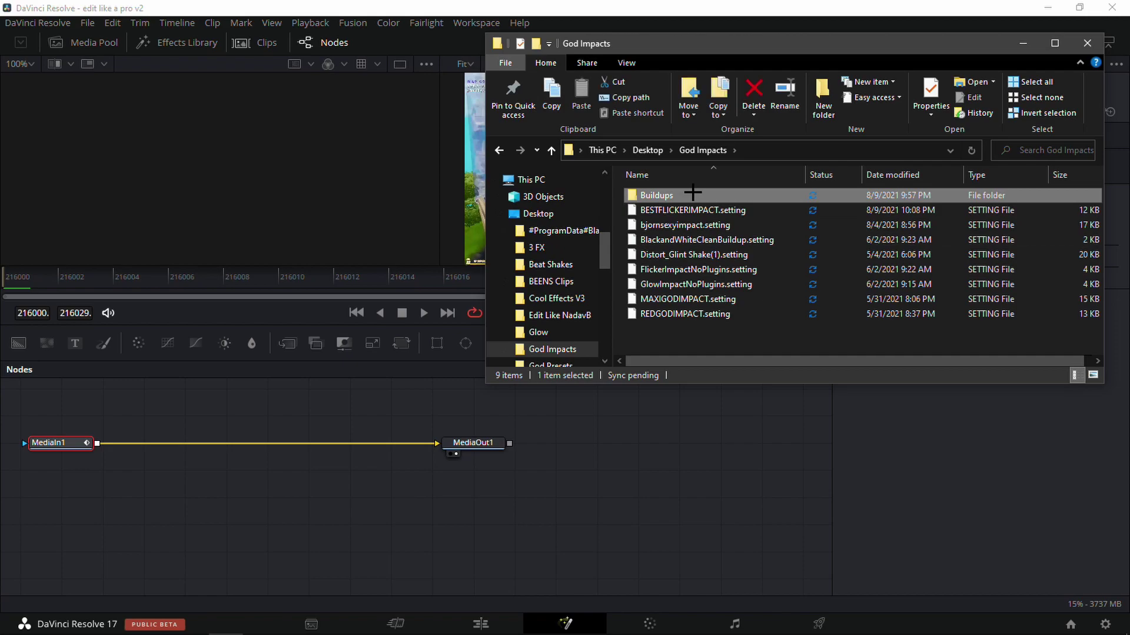
double_click(693, 194)
Step: Add the sexywarpshake.setting preset to the node graph and connect its BCCBulge1 and S_Shake1 chain between MediaIn1 and MediaOut1
click(683, 195)
drag(683, 195, 197, 476)
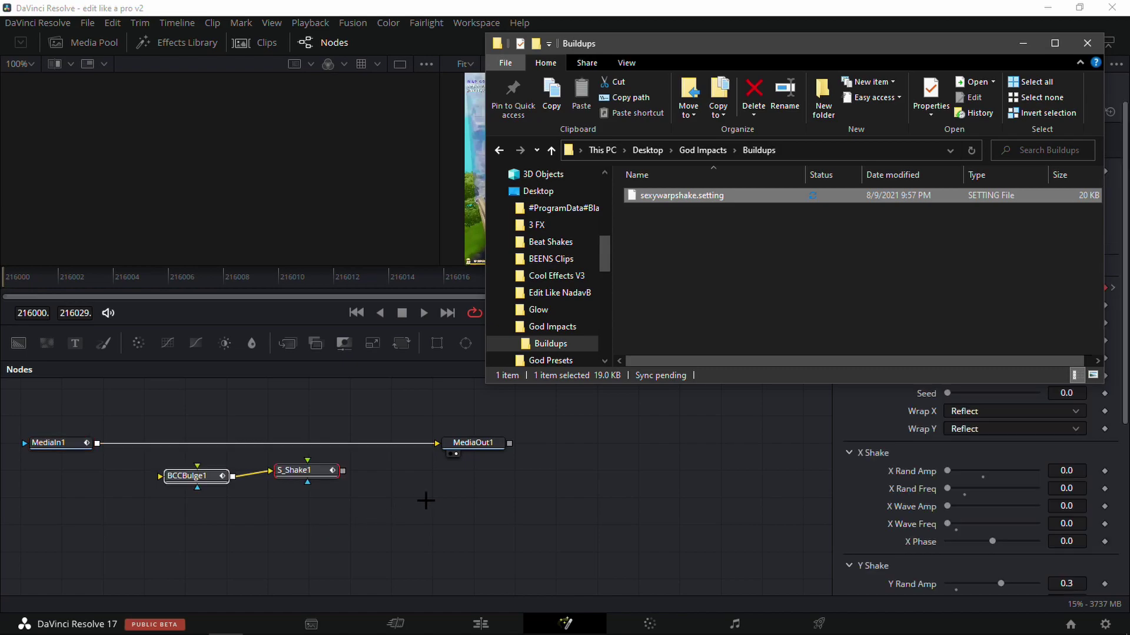
drag(435, 444, 177, 472)
drag(343, 471, 437, 443)
click(442, 486)
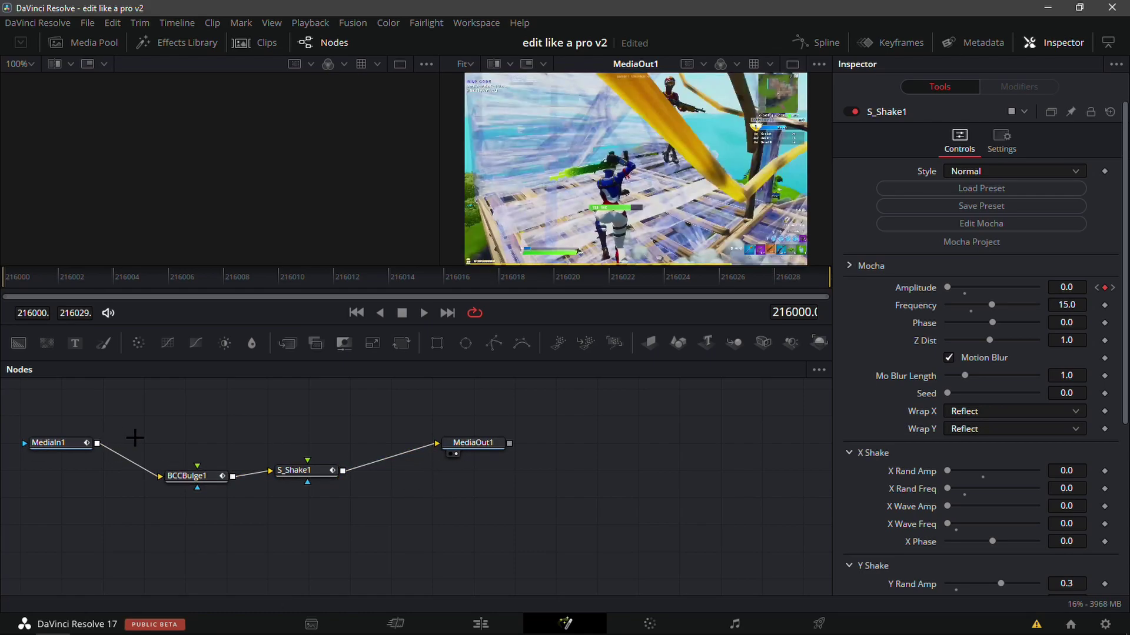
Step: Select the BCCBulge1 node and scrub through the composition to preview the buildup effect
drag(6, 282, 20, 353)
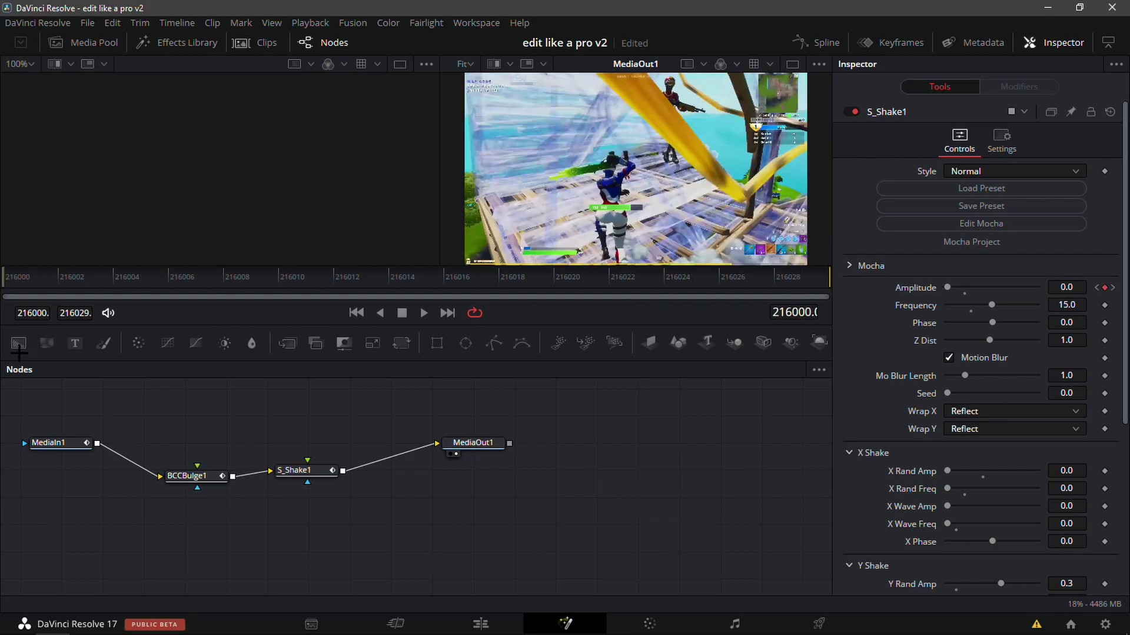
click(218, 475)
click(284, 282)
mouse_move(285, 282)
mouse_down()
mouse_move(841, 273)
mouse_move(776, 287)
mouse_up()
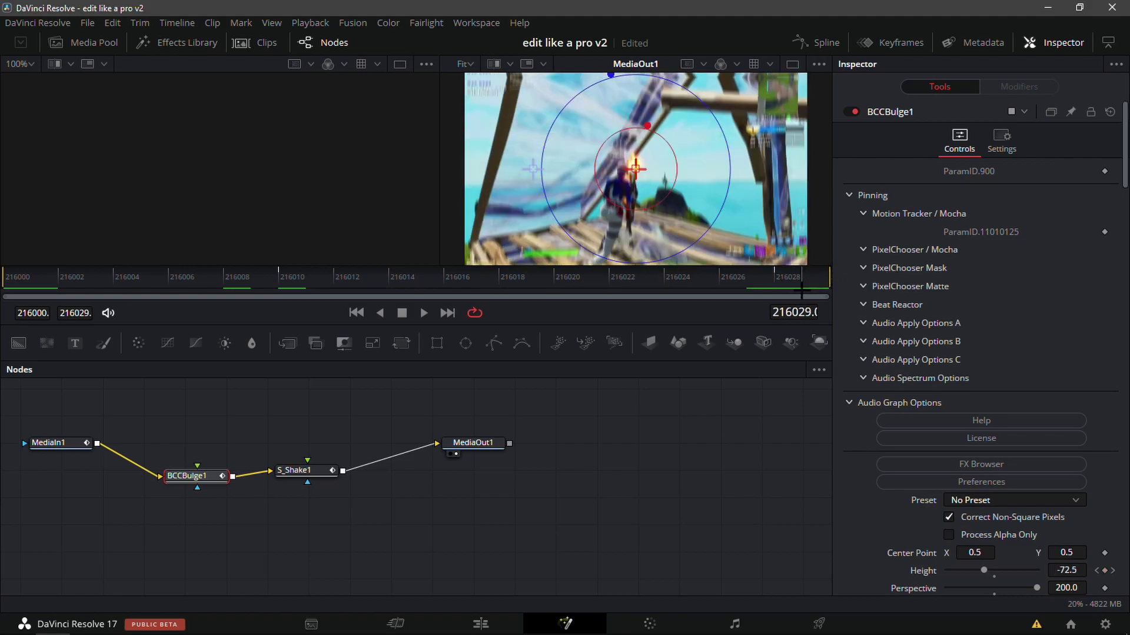
Step: Delete the BCCBulge1 Height keyframes that fall past the clip's end, at frames 216058 and 216097, and go back to frame 216000
click(797, 278)
click(1112, 570)
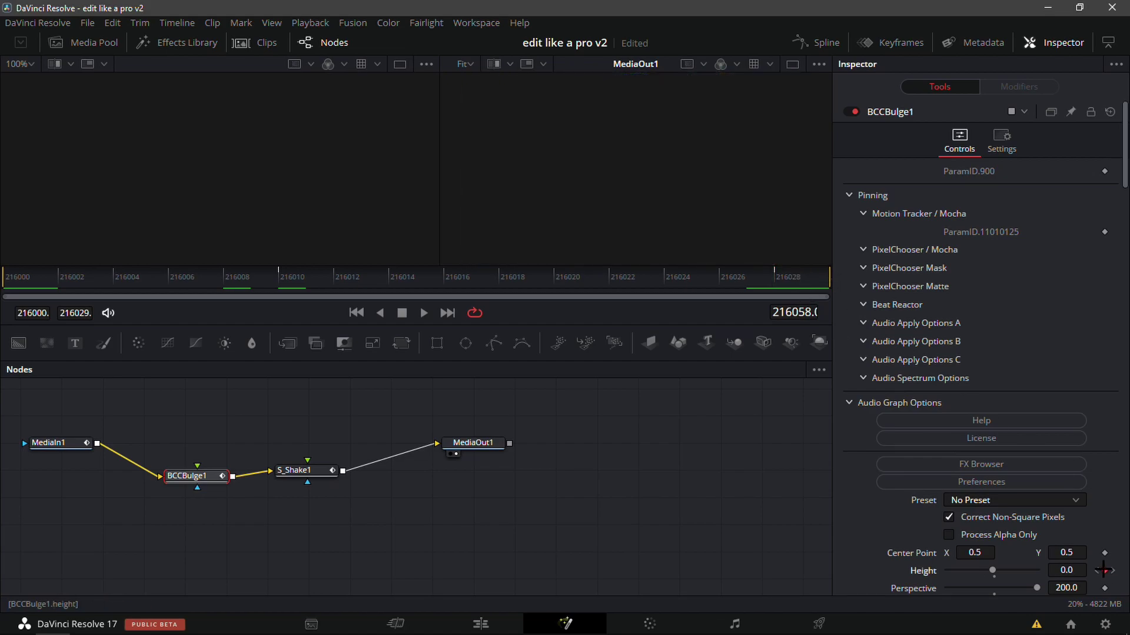
click(1097, 570)
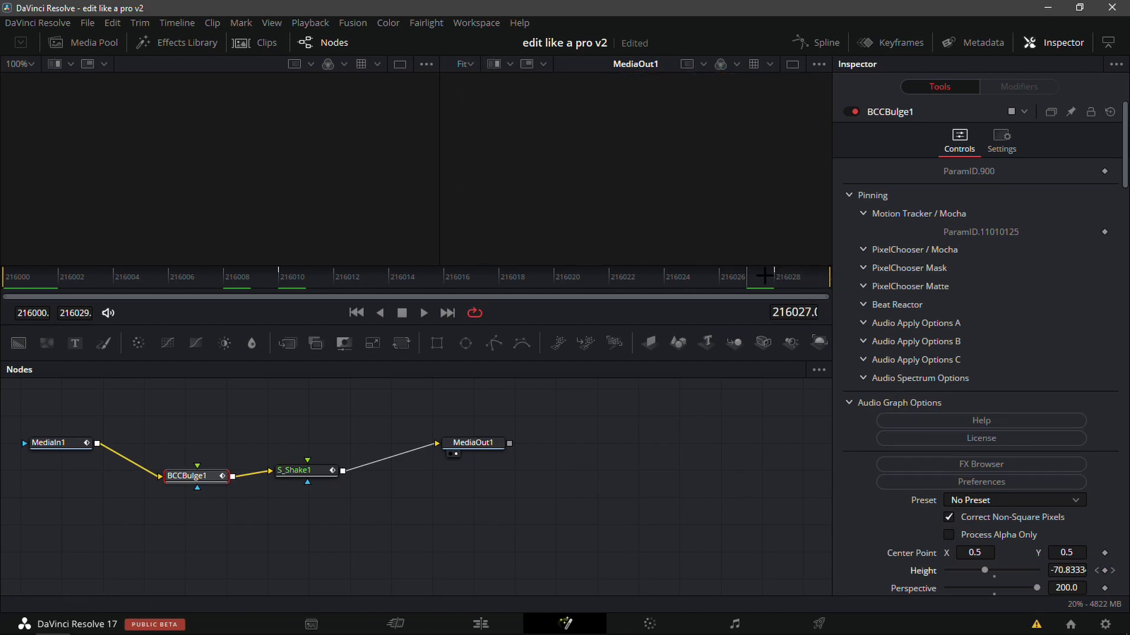
click(777, 282)
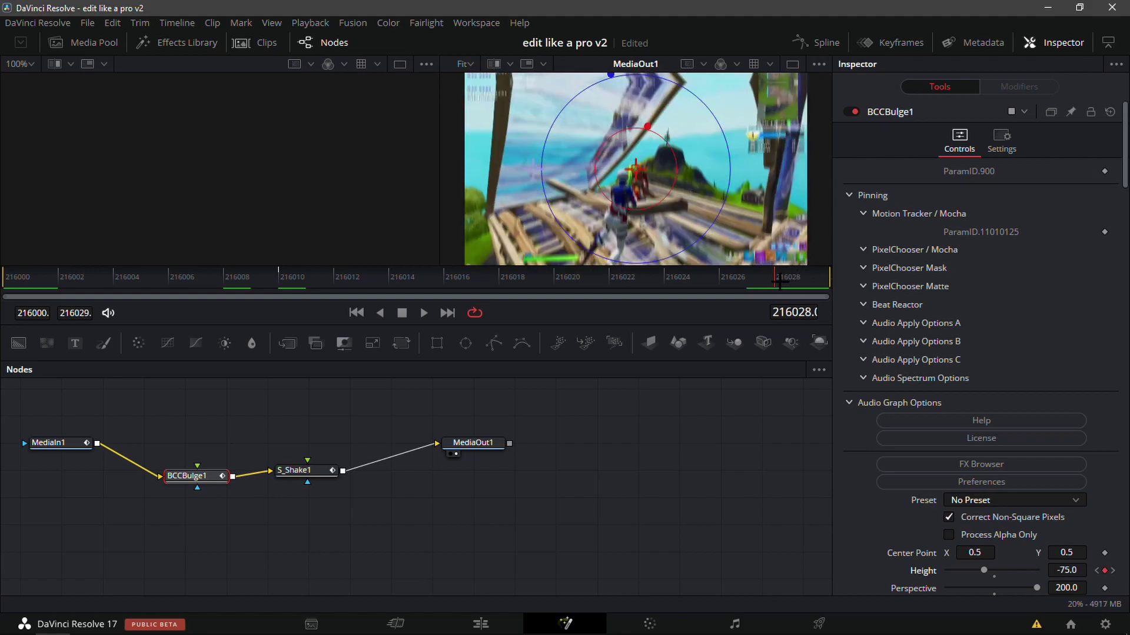
click(803, 281)
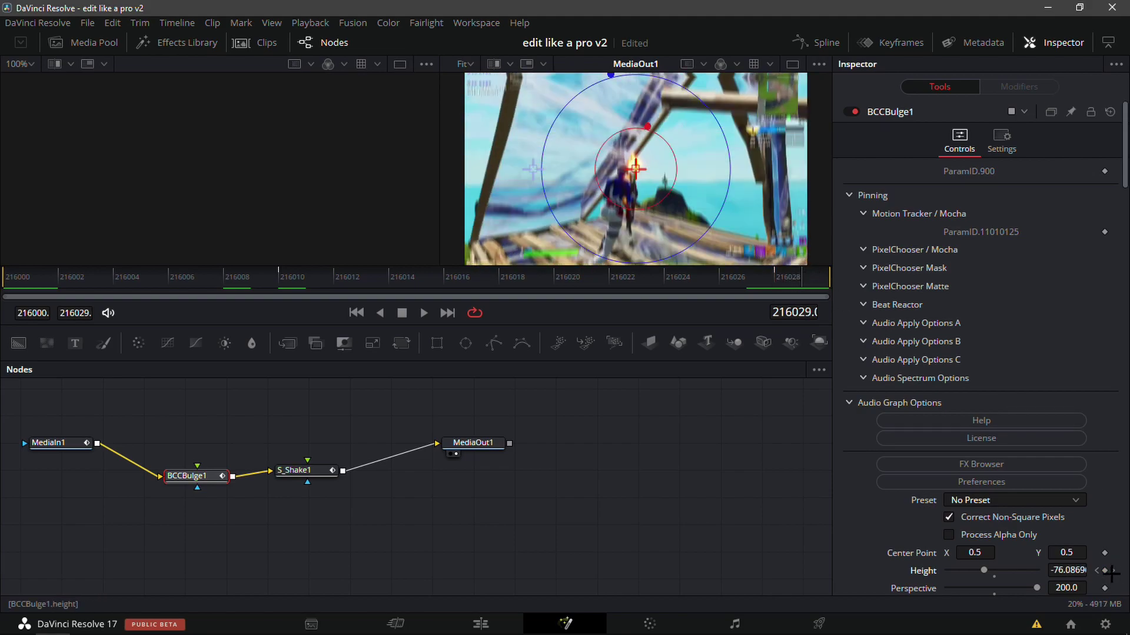
click(1111, 570)
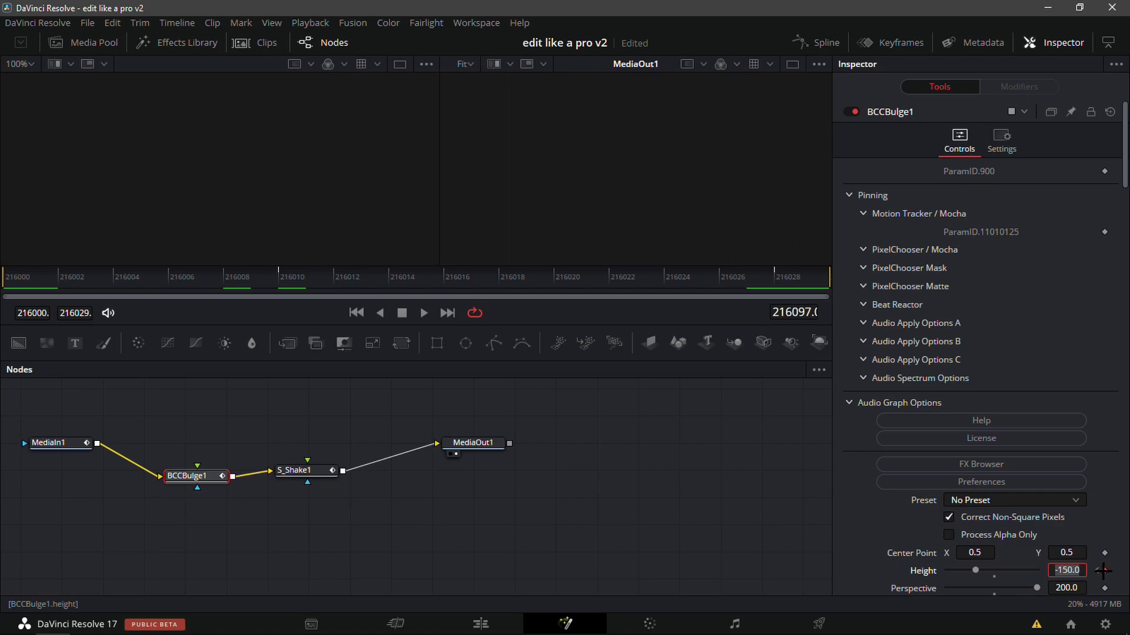
drag(784, 277, 12, 288)
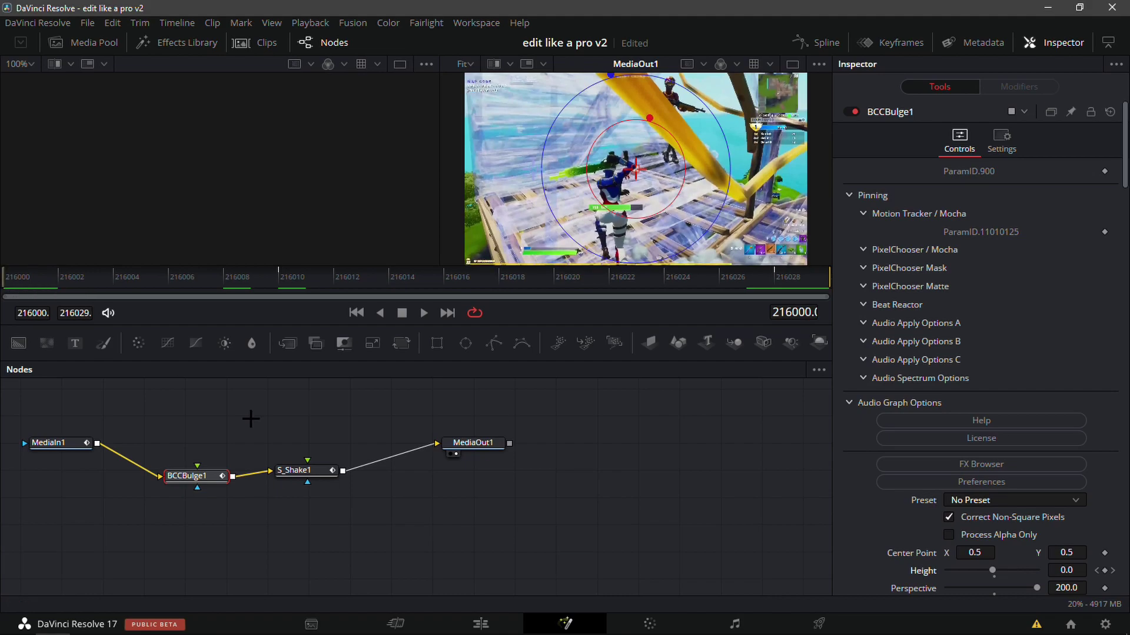
Step: Return to the Edit page and set the Timeline Proxy Mode to Quarter Resolution
click(481, 623)
drag(615, 400, 590, 403)
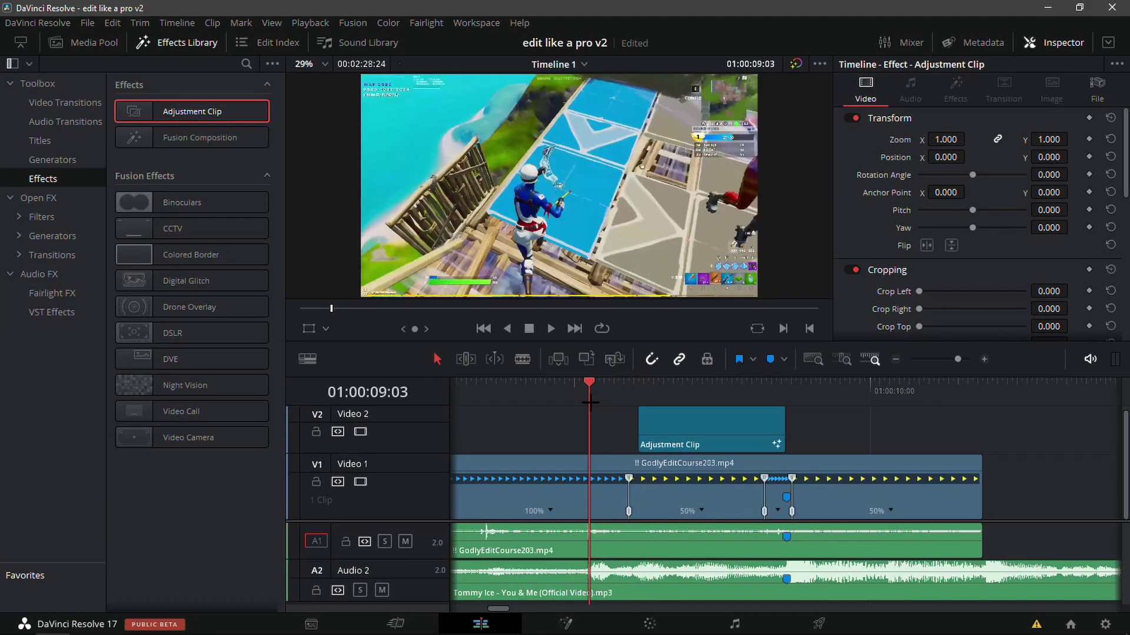
click(307, 26)
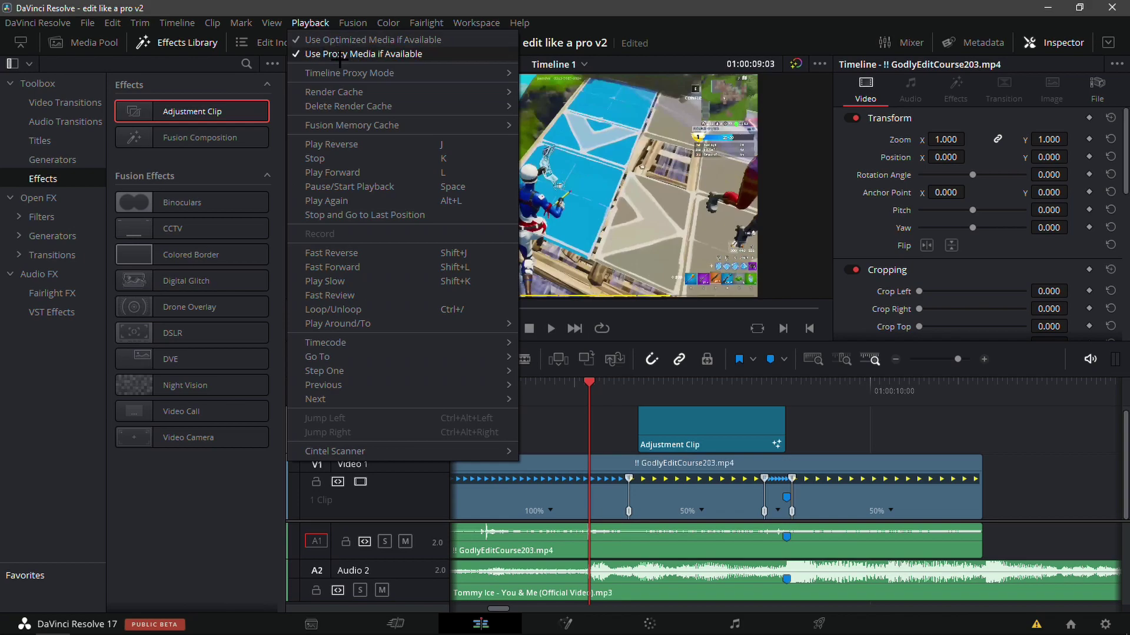
mouse_move(361, 72)
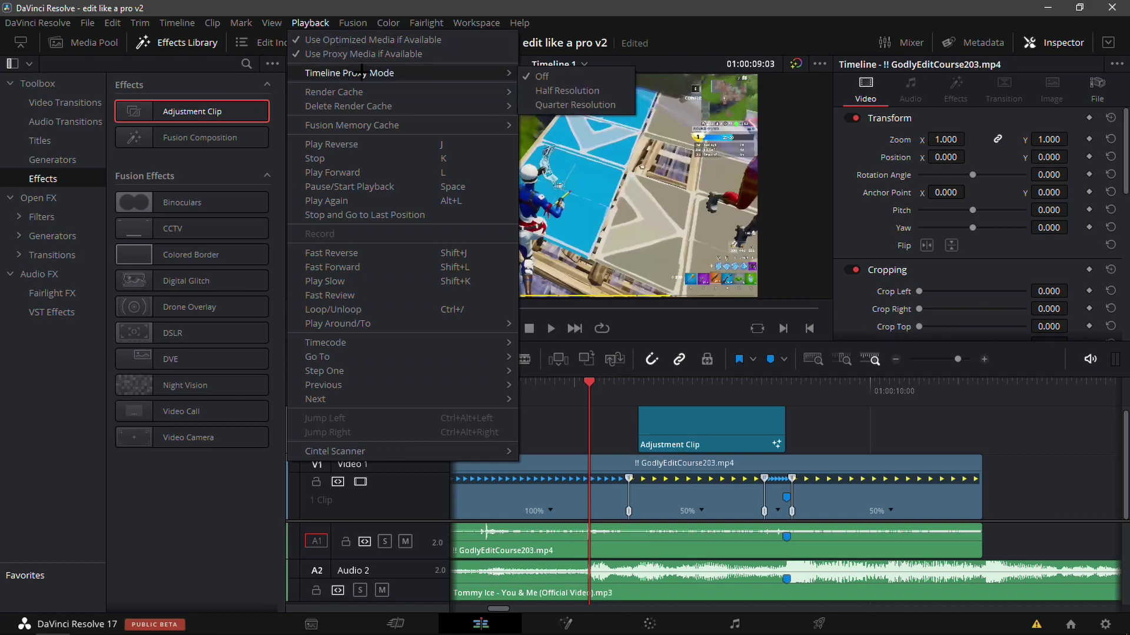
click(566, 105)
Step: Add a second Adjustment Clip on Video 2 at the 01:00:09:43 marker and trim it to end with the gameplay clip at 01:00:10:23
mouse_move(614, 389)
mouse_down()
mouse_move(773, 424)
mouse_move(805, 440)
mouse_move(762, 448)
mouse_move(792, 457)
mouse_up()
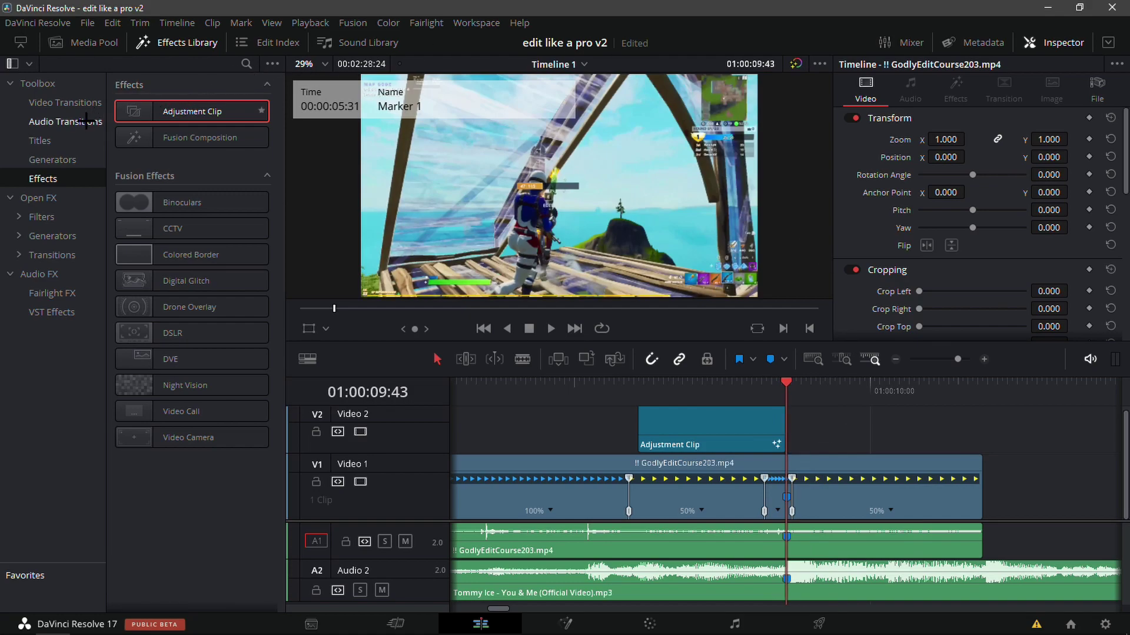
drag(183, 111, 779, 441)
drag(807, 387, 989, 438)
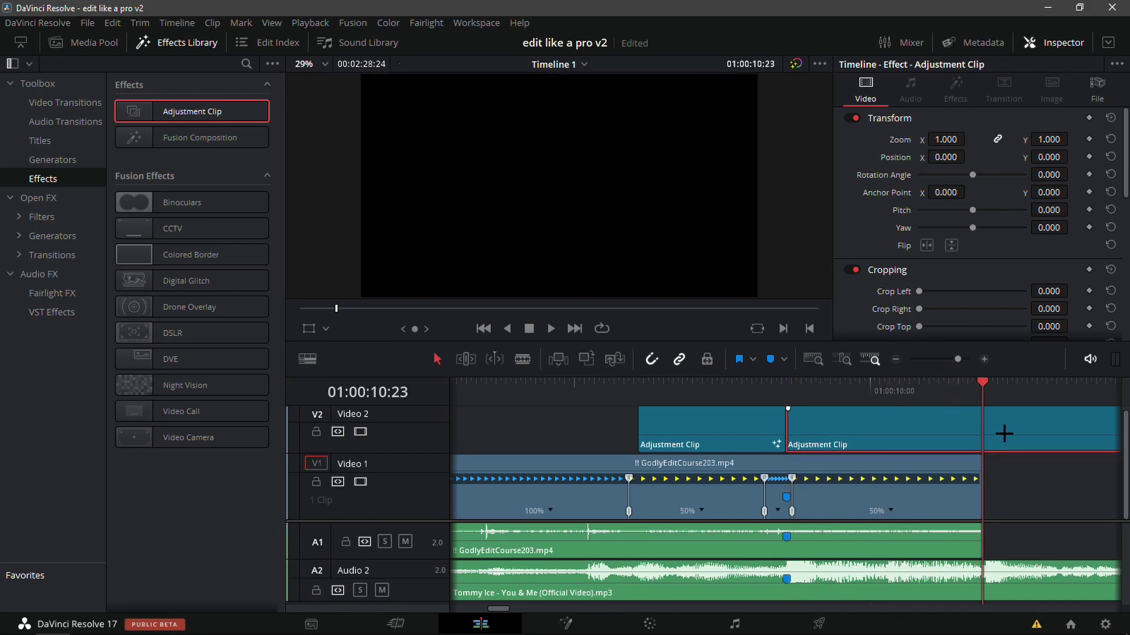
key(BackSpace)
Step: Open the second Adjustment Clip on the Fusion page and add the BESTFLICKERIMPACT.setting preset from the God Impacts folder to its node graph
drag(971, 394, 790, 424)
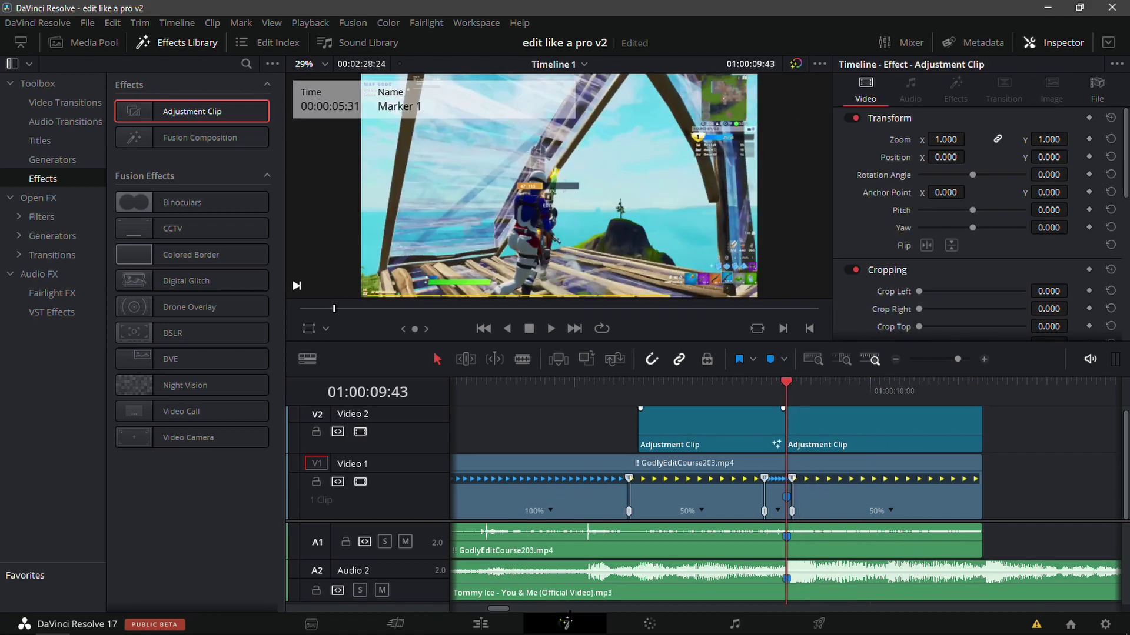
click(226, 621)
key(shift+5)
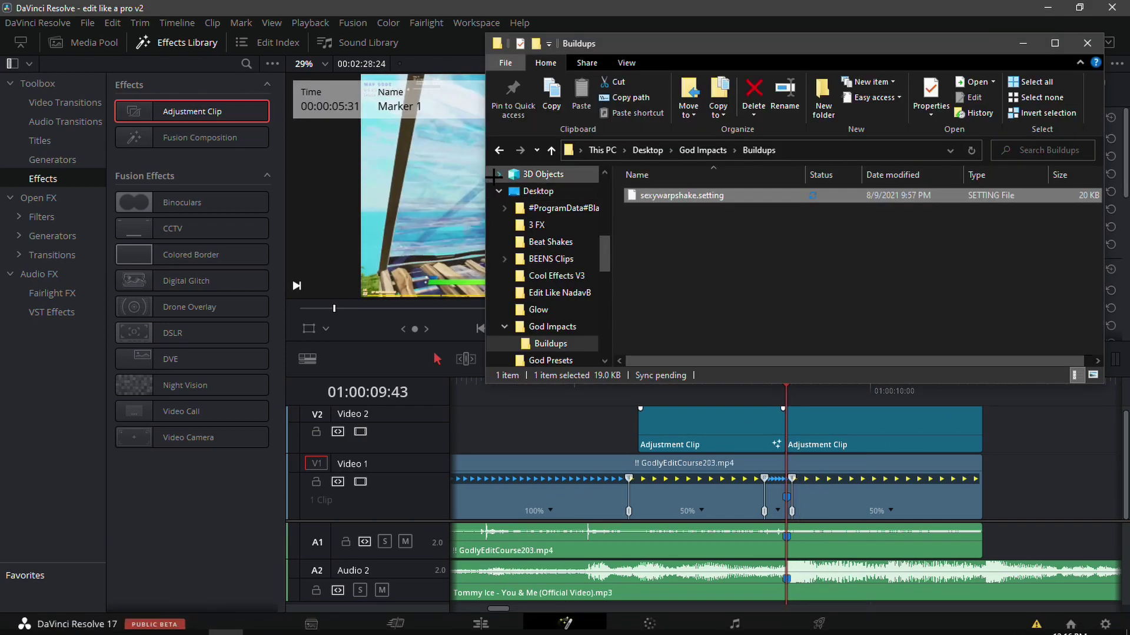
key(alt+Left)
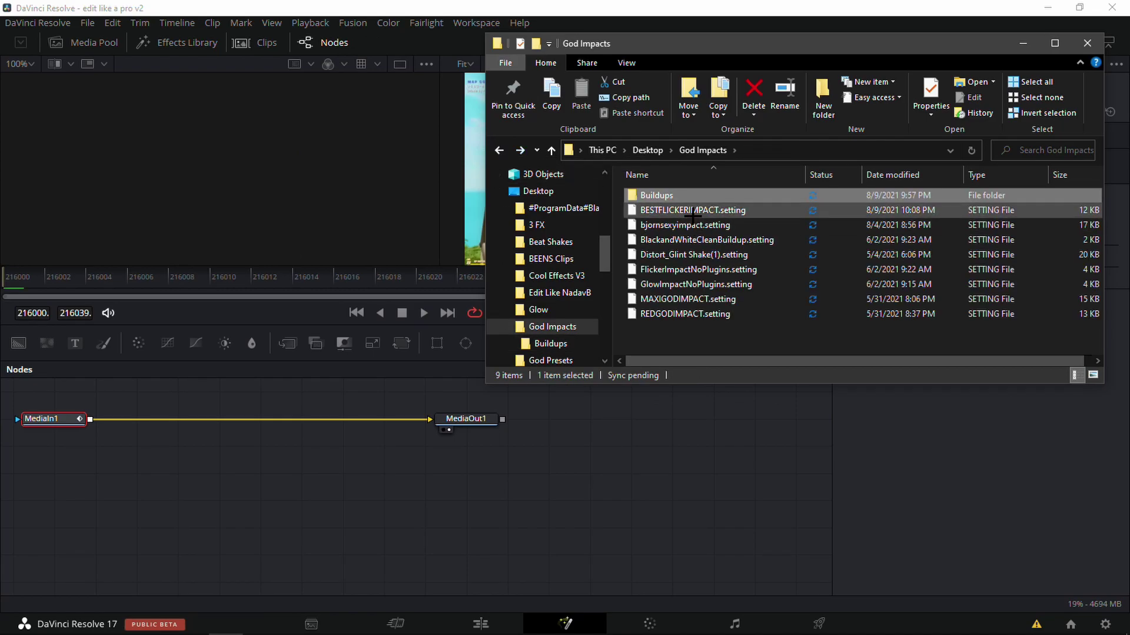
drag(694, 211, 277, 471)
drag(374, 475, 257, 478)
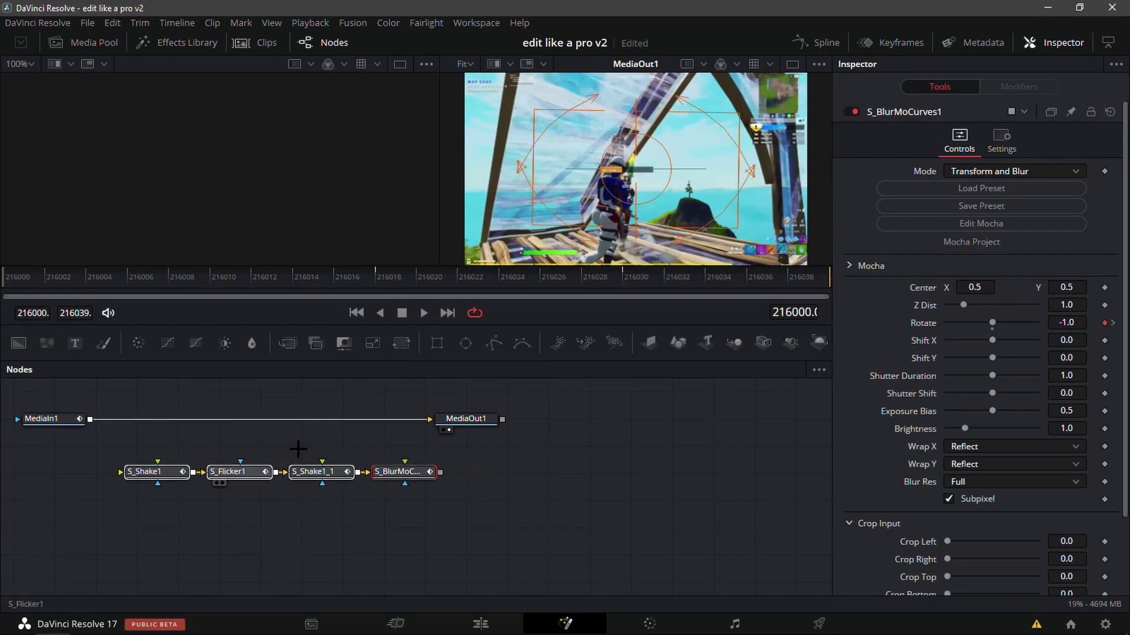
Step: Connect MediaIn1 to the preset's first S_Shake1 node and its last S_BlurMoCurves1 node to MediaOut1
drag(429, 412, 403, 417)
drag(148, 471, 137, 478)
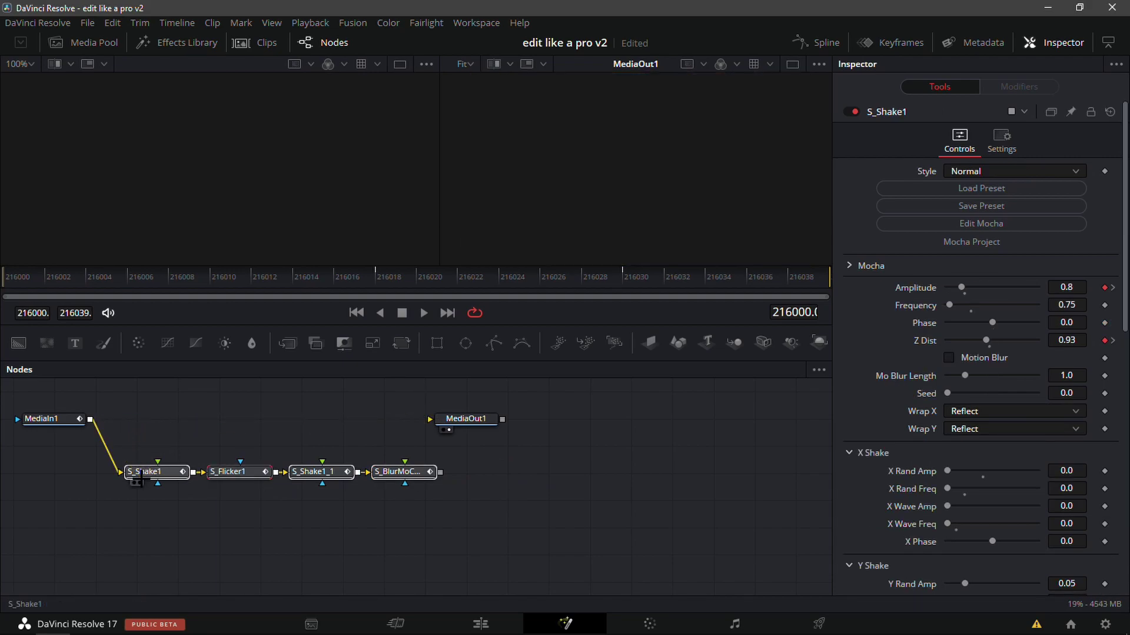
drag(451, 437, 451, 425)
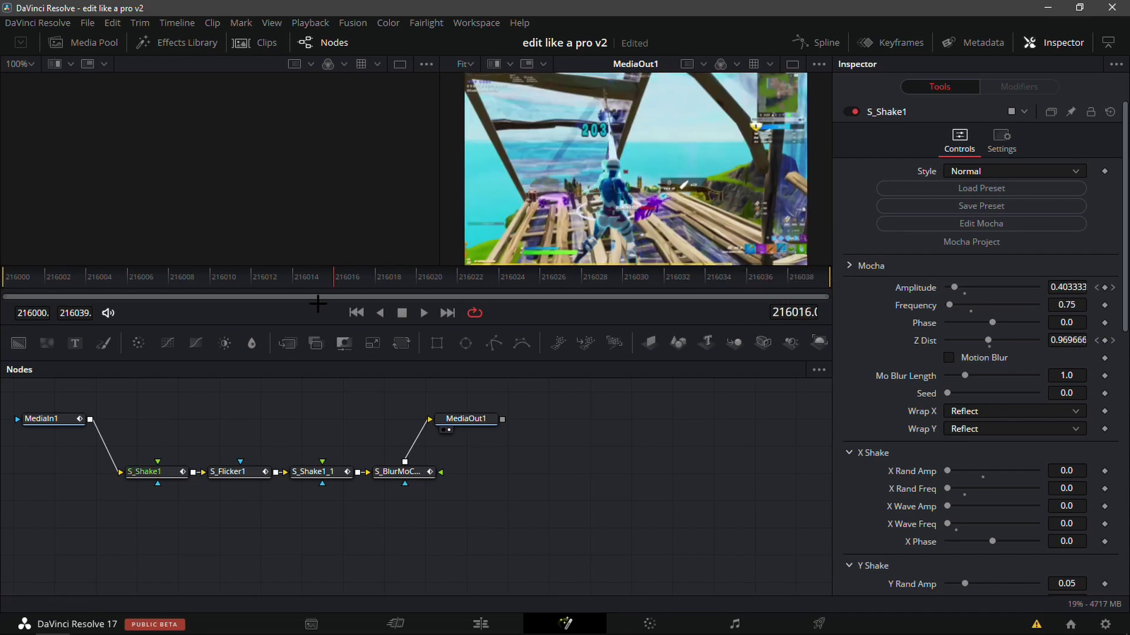
Step: Return to the Edit page and play the impact effect from the 01:00:09:43 marker to check it
click(481, 624)
key(space)
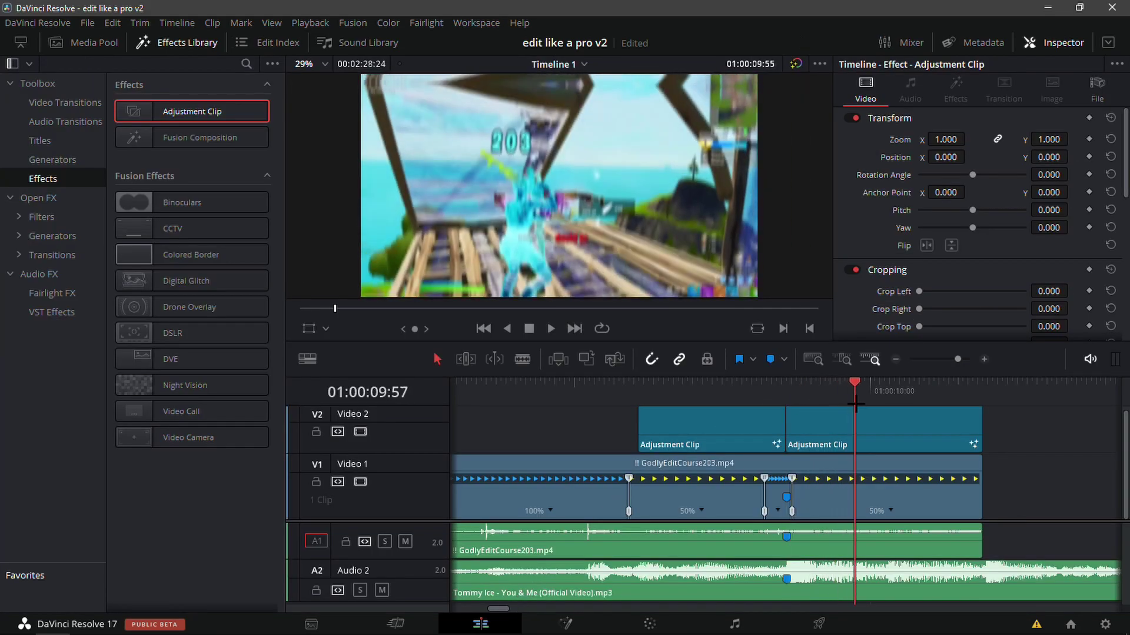
drag(930, 431, 781, 440)
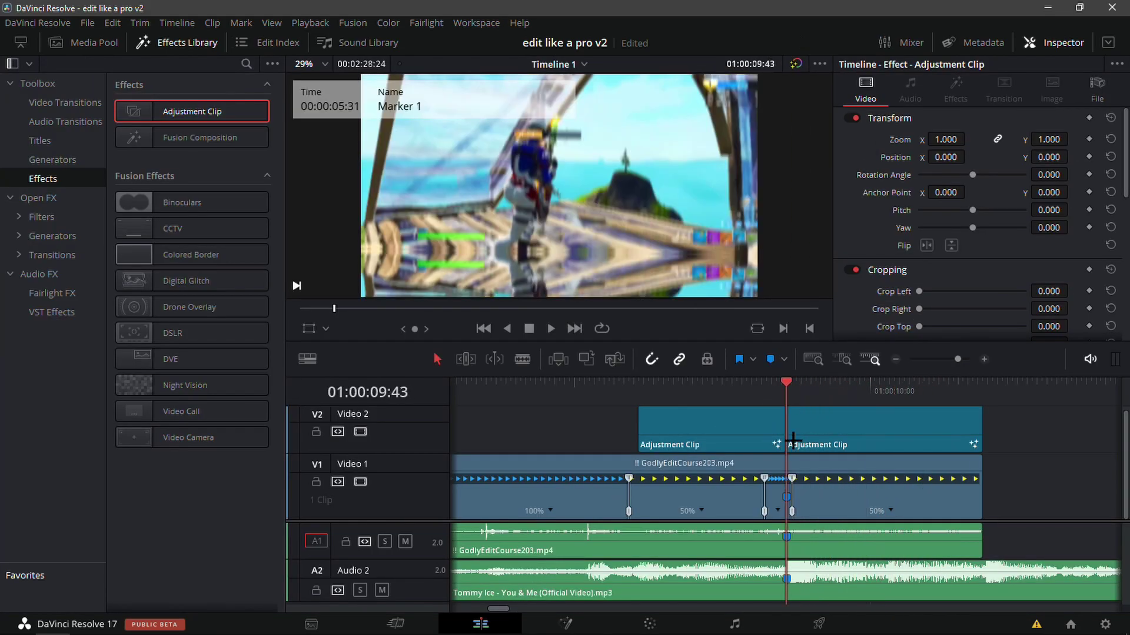
key(space)
key(space)
key(space)
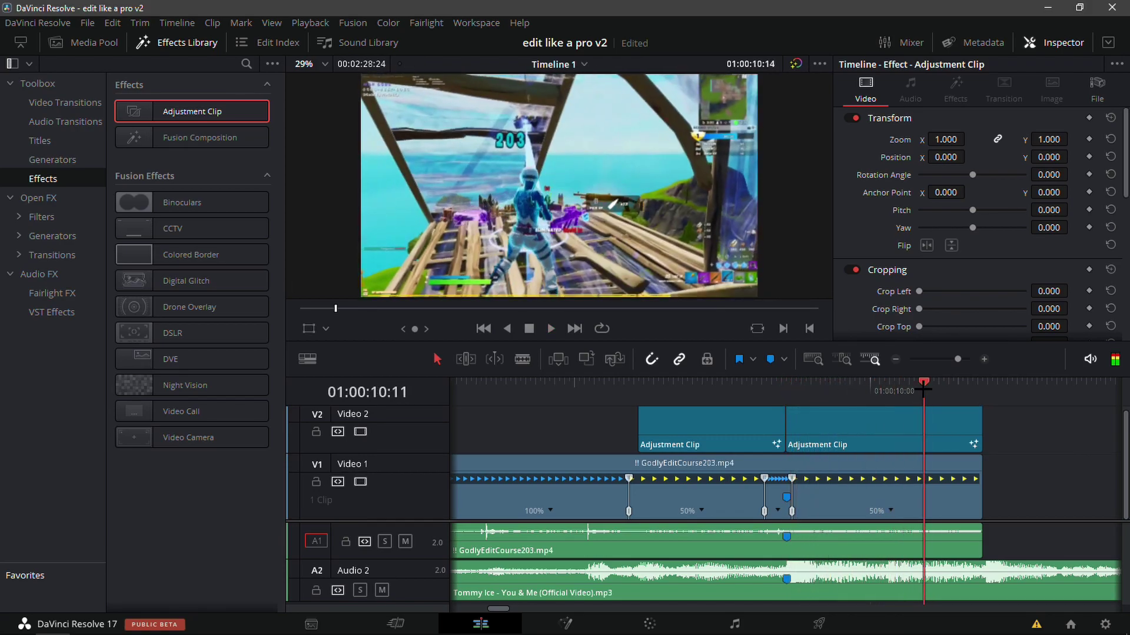
Step: Play back the speed-changed gameplay clip and its two adjustment-clip effects from before the buildup
click(559, 400)
drag(559, 400, 480, 465)
key(space)
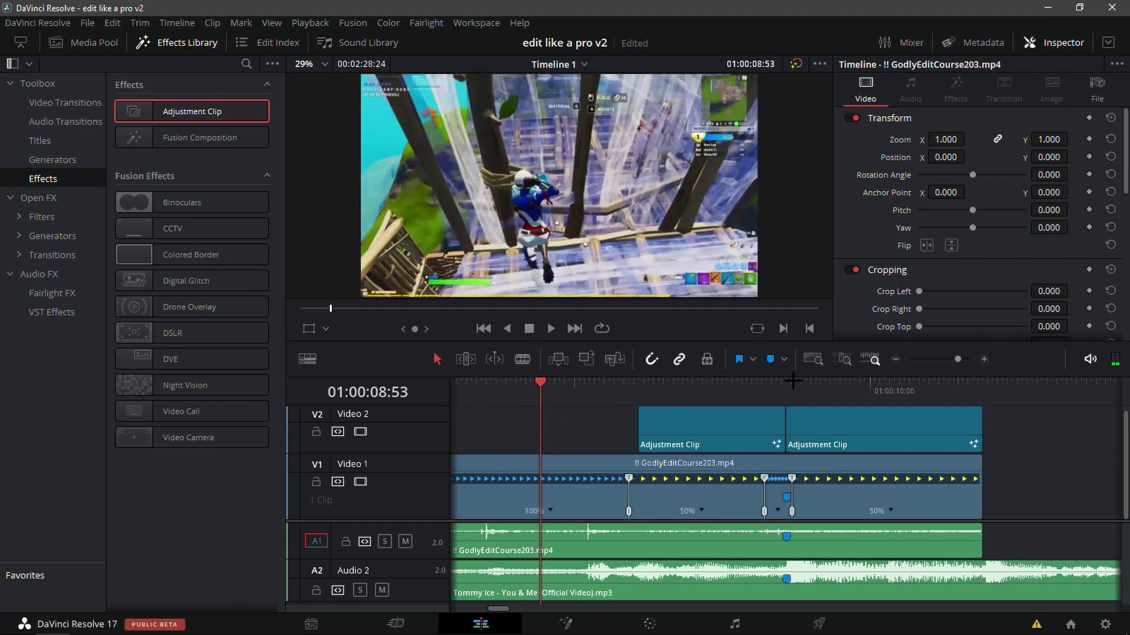
click(893, 359)
click(727, 397)
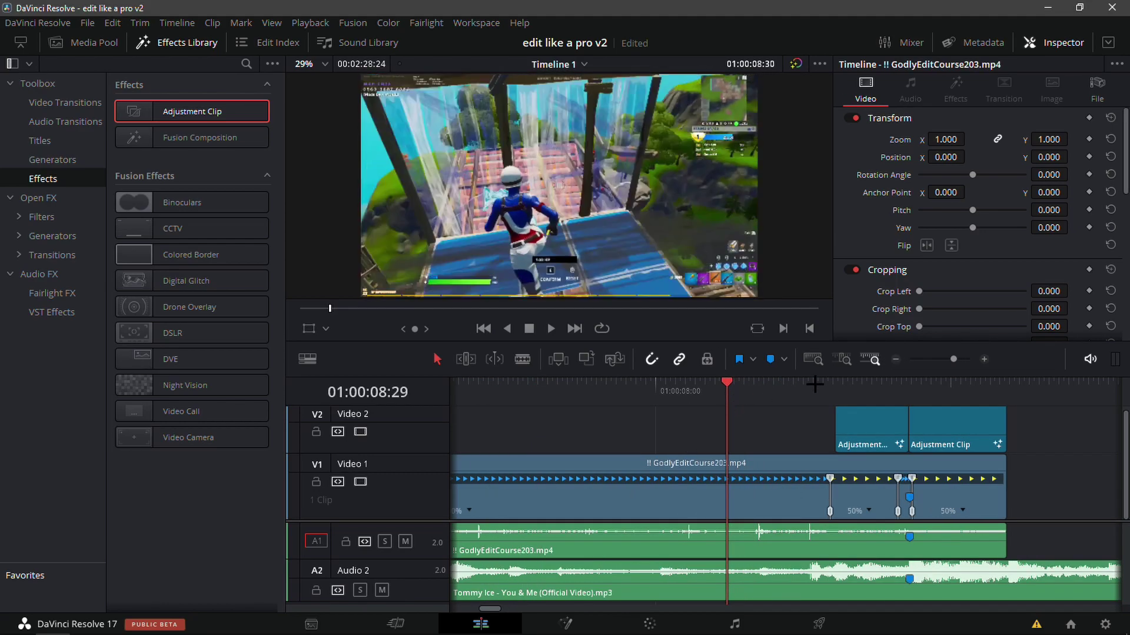
click(893, 358)
click(892, 357)
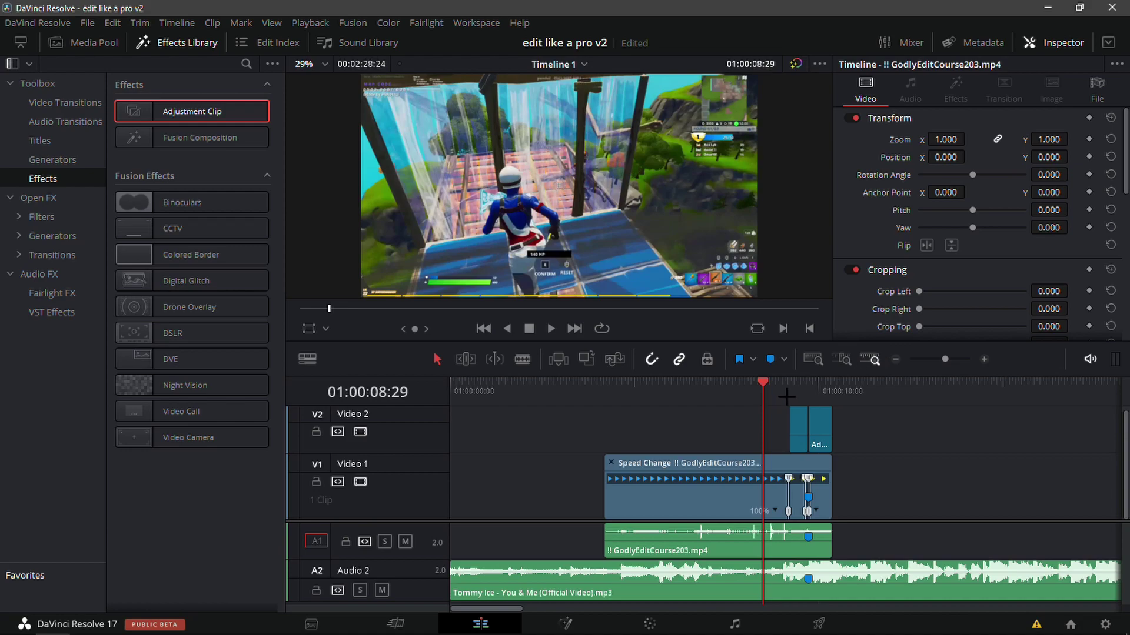
Step: Set the playhead to the end of the gameplay clip at 01:00:10:23, switch to File Explorer and open the Downloads folder
click(833, 398)
click(226, 621)
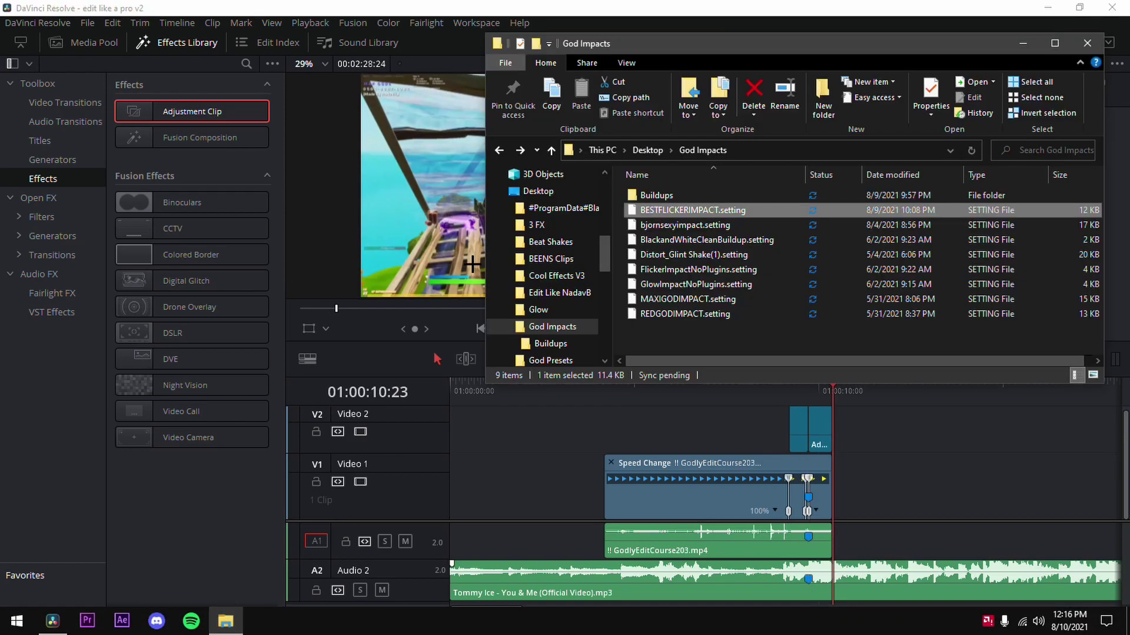
scroll(546, 254, up, 6)
click(542, 232)
scroll(542, 218, up, 4)
scroll(542, 214, up, 10)
click(539, 219)
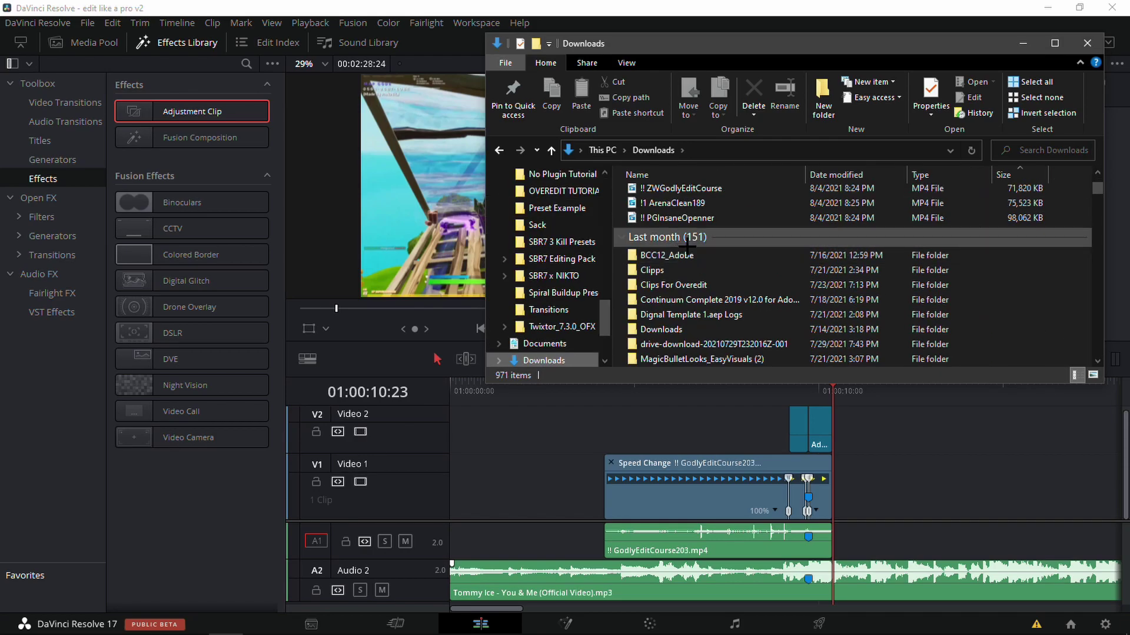
scroll(687, 246, down, 6)
scroll(682, 250, up, 2)
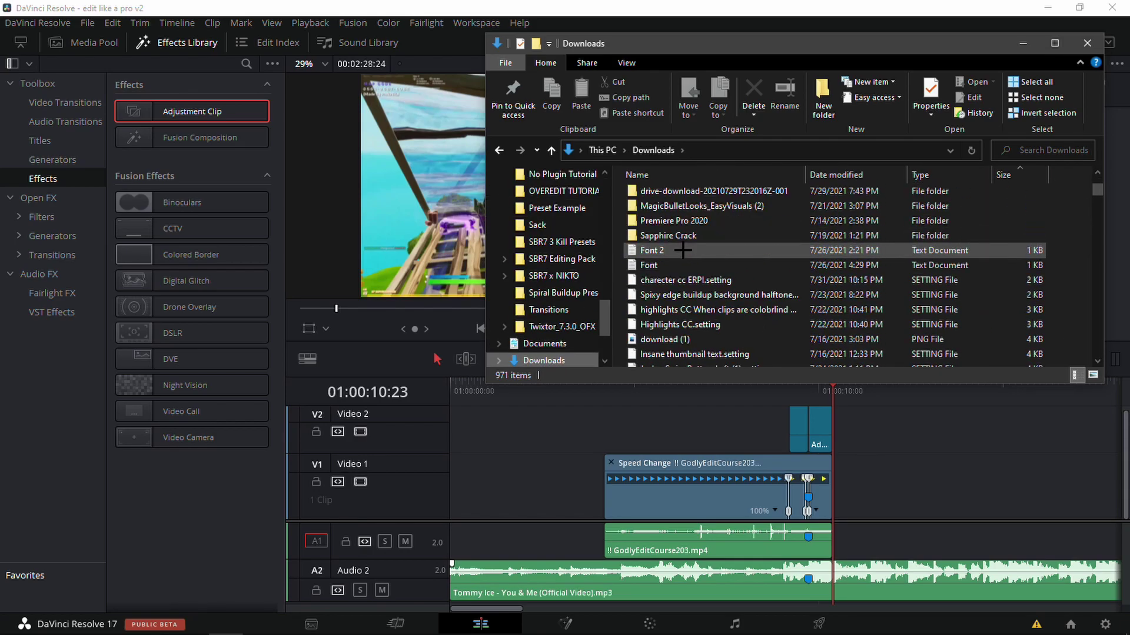
Step: Search Downloads for "clean" and add _ CLEAN 2ND,3RD,4TH CLIP to Video 1 directly after the first gameplay clip
click(1031, 151)
text(v)
text(le)
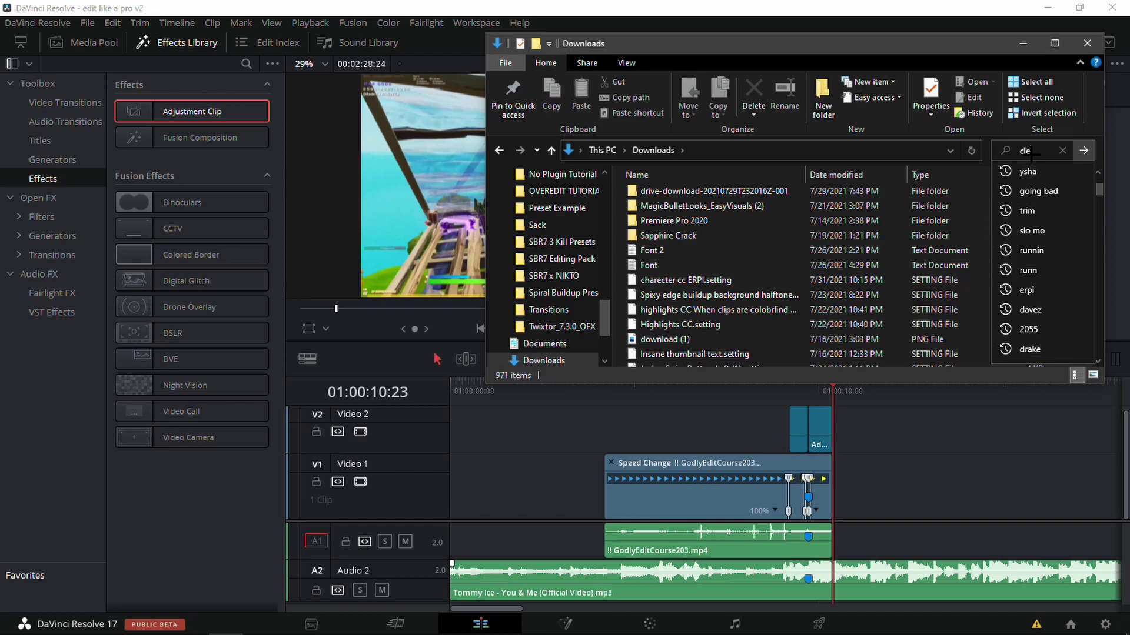
text(an)
key(Return)
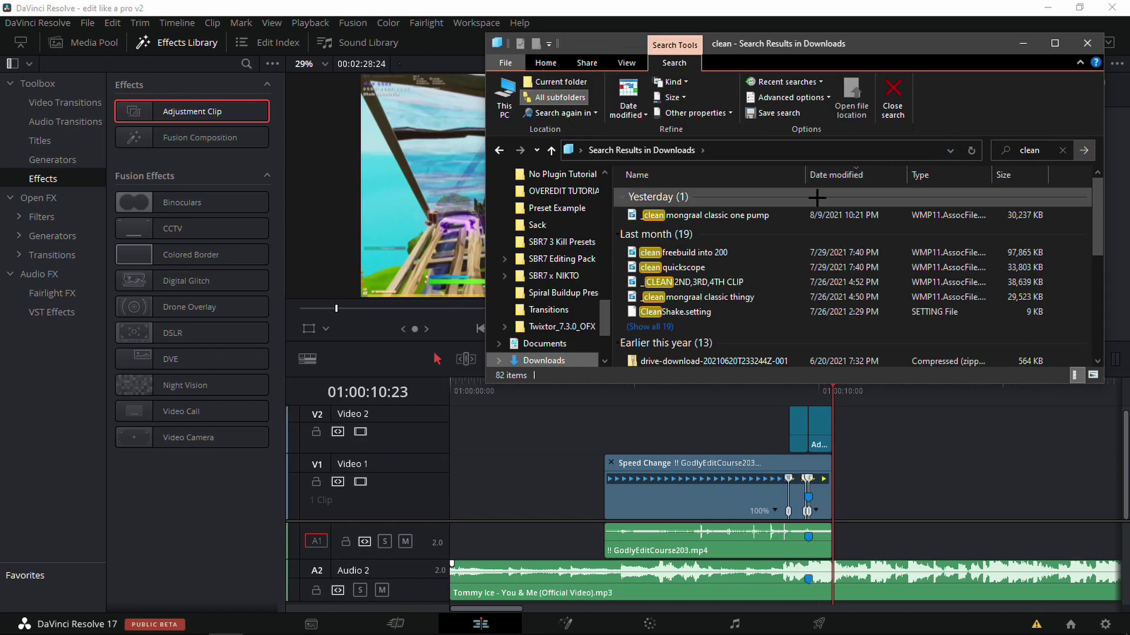
drag(777, 283, 881, 499)
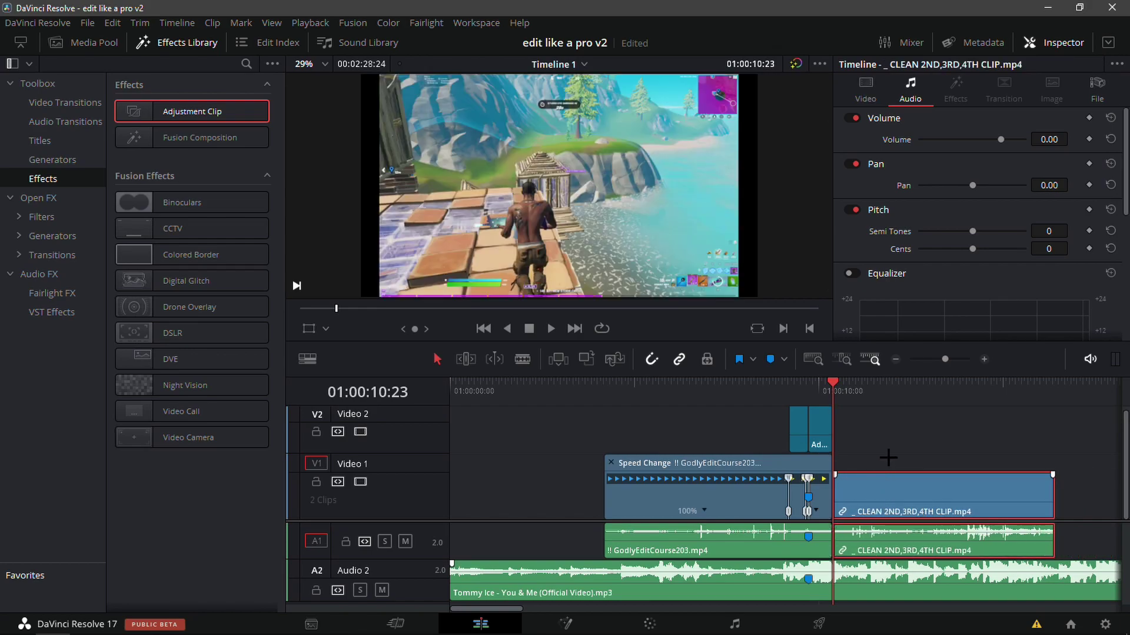
Step: Find the frame of the shot in the CLEAN clip and mark the clip at 01:00:15:05
drag(861, 400, 1016, 386)
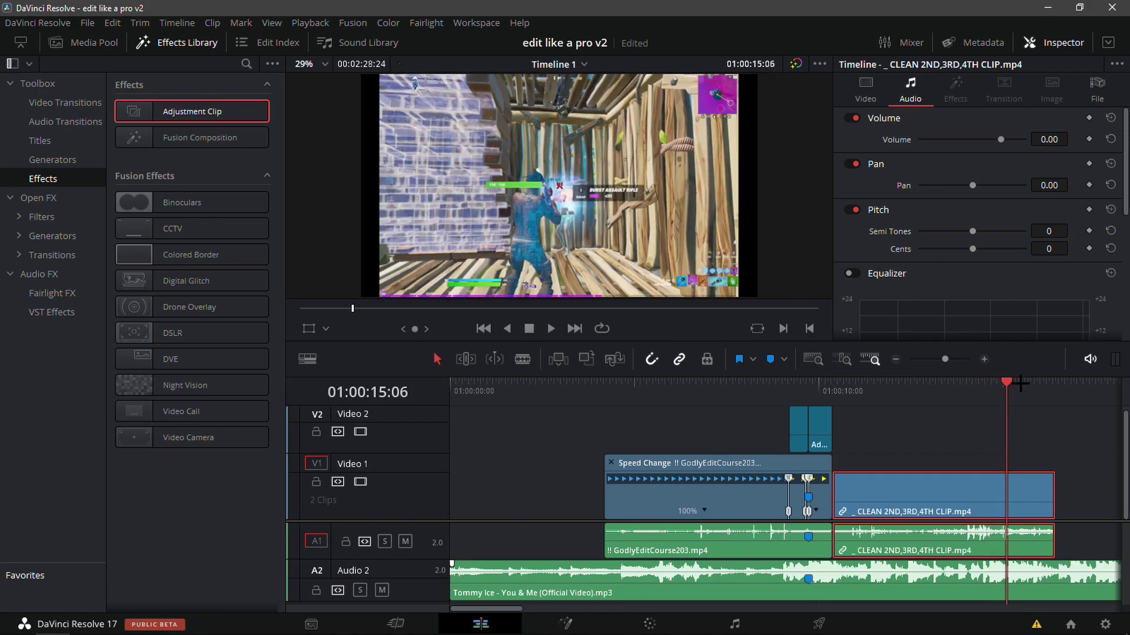
key(Left)
key(Left)
key(Right)
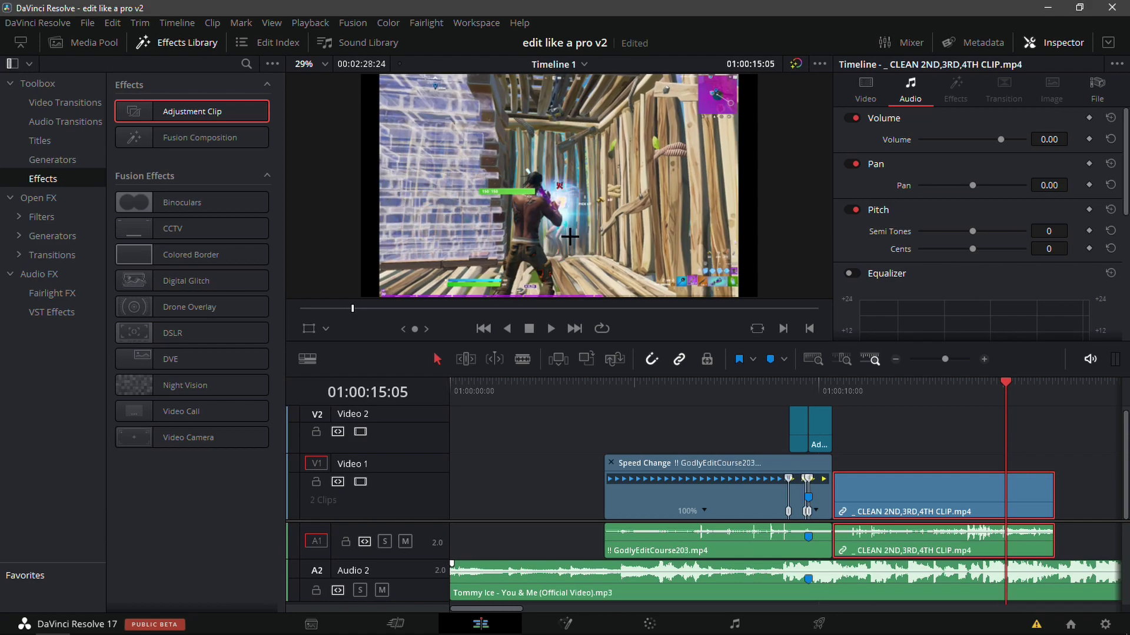
key(m)
Step: Listen for the next beat drop and add a marker to the song on Audio 2 at 01:00:12:26
drag(954, 389, 845, 412)
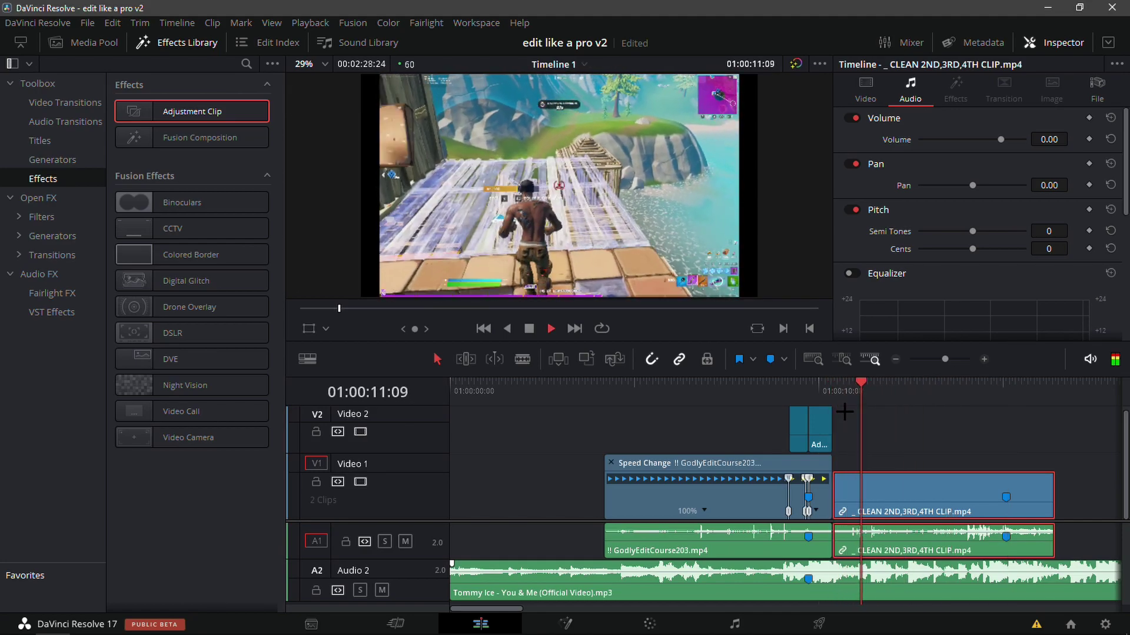
key(space)
drag(900, 398, 910, 406)
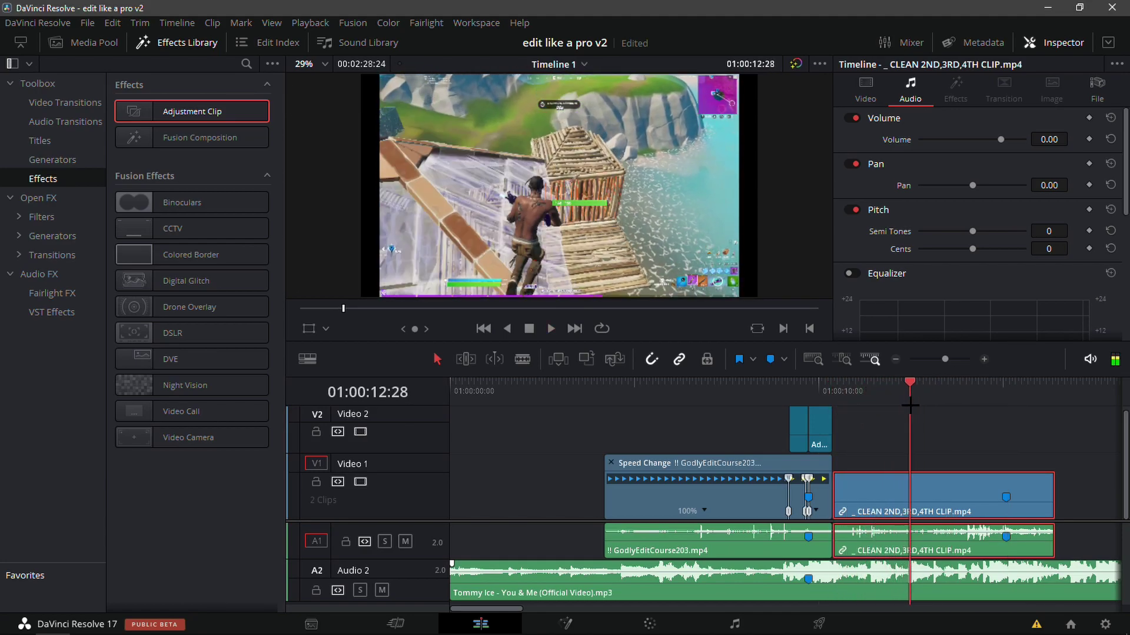
click(922, 573)
key(m)
Step: Trim the CLEAN clip's start so its marker aligns with the 01:00:12:26 song marker while it still follows the first clip, and play the sync
mouse_move(844, 500)
mouse_down()
mouse_move(977, 506)
mouse_move(919, 514)
mouse_move(840, 481)
mouse_up()
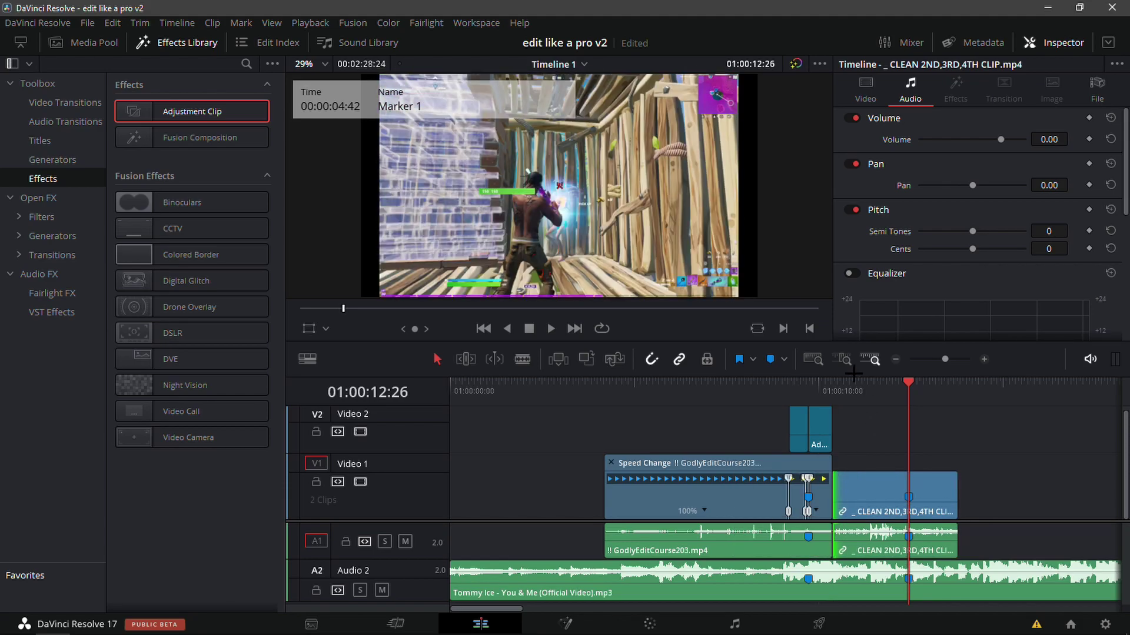
click(836, 384)
key(space)
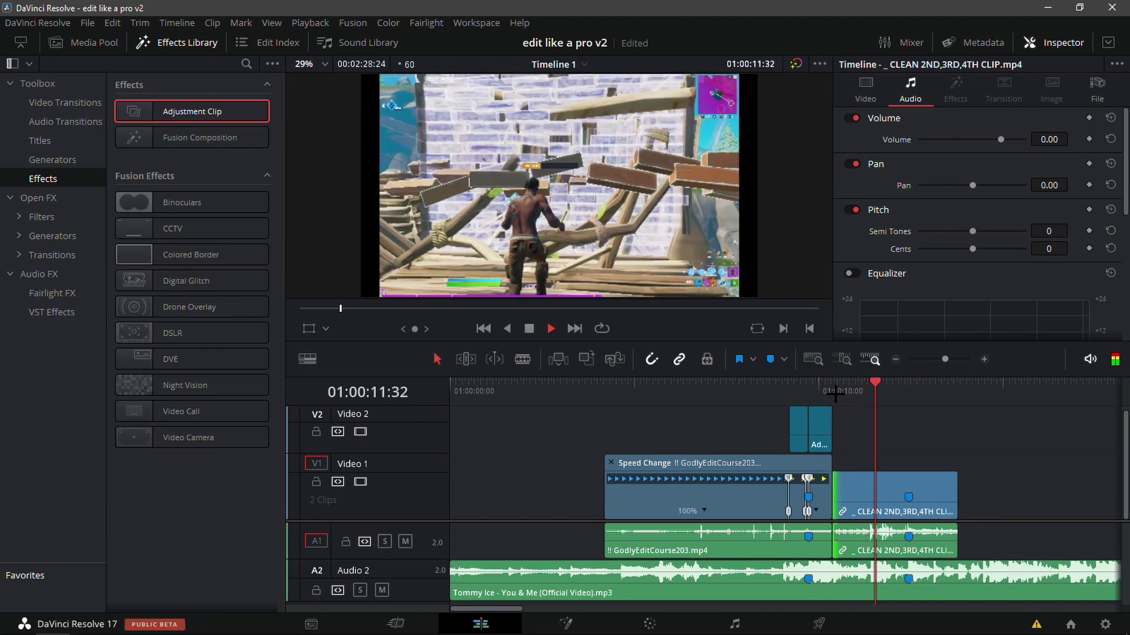
click(883, 405)
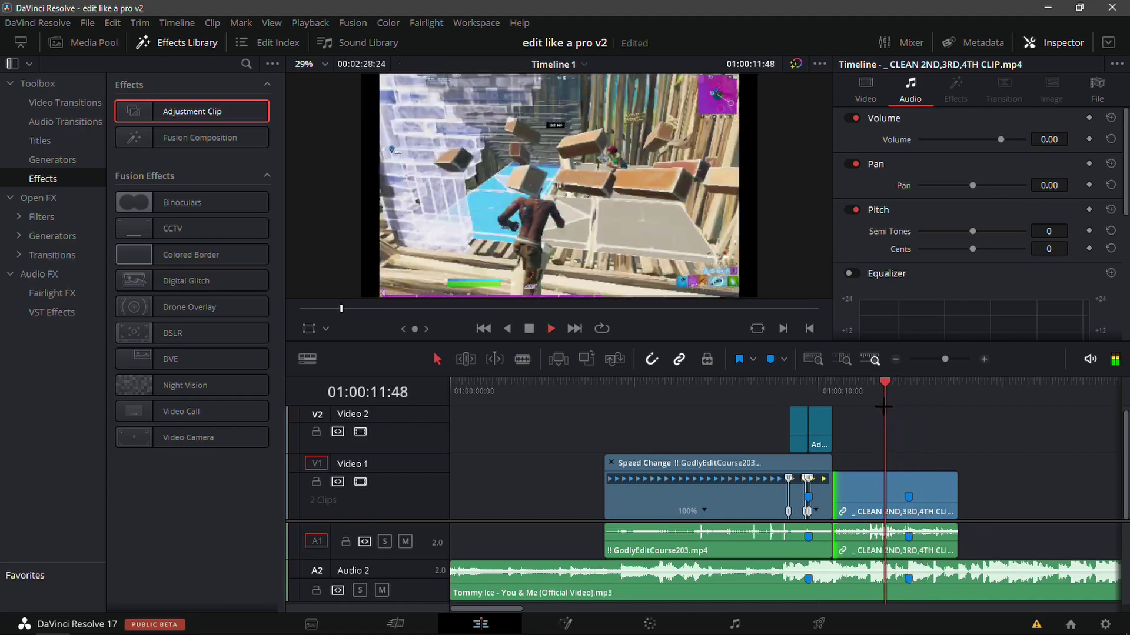
drag(907, 406, 900, 409)
click(974, 359)
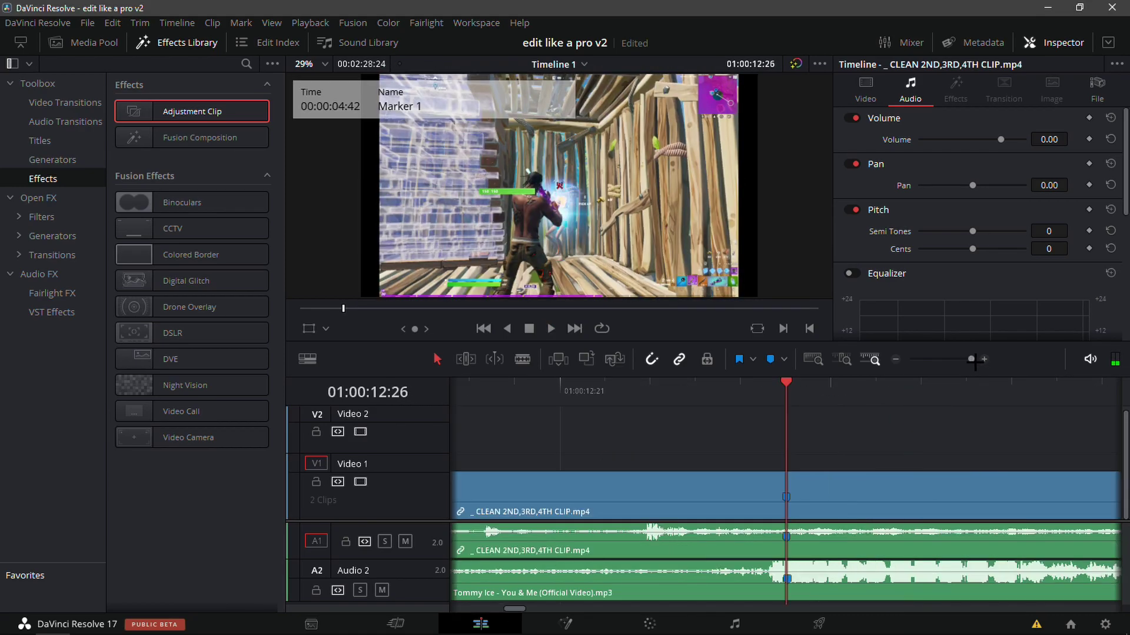
Step: Unlink the CLEAN clip's video from its audio and show the Retime Controls on the video
right_click(858, 483)
click(877, 479)
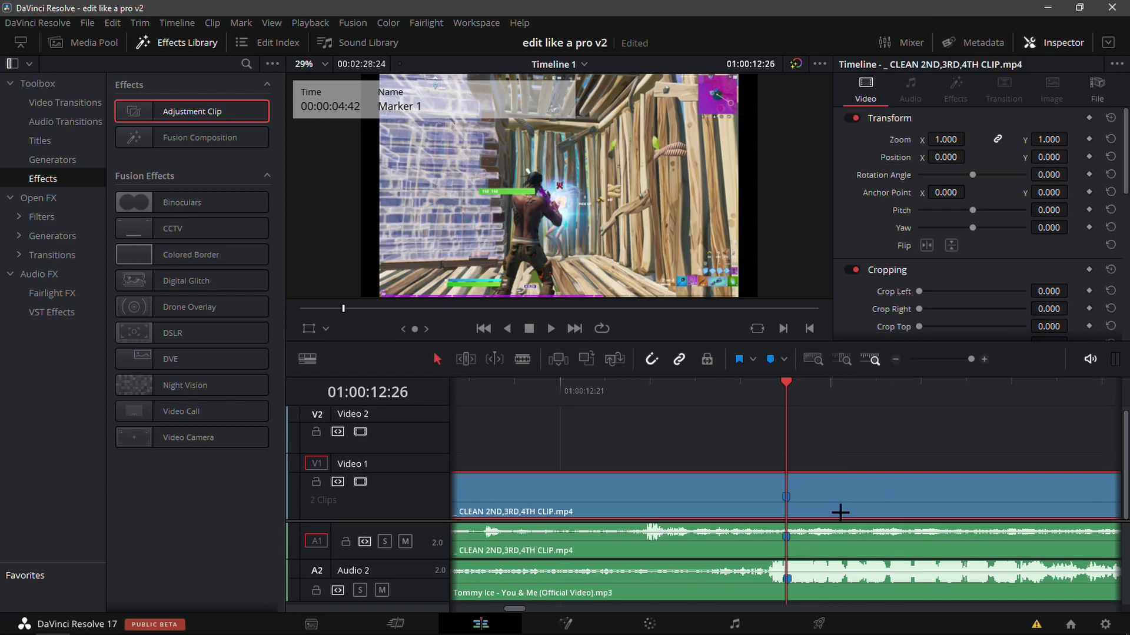
click(892, 360)
click(892, 360)
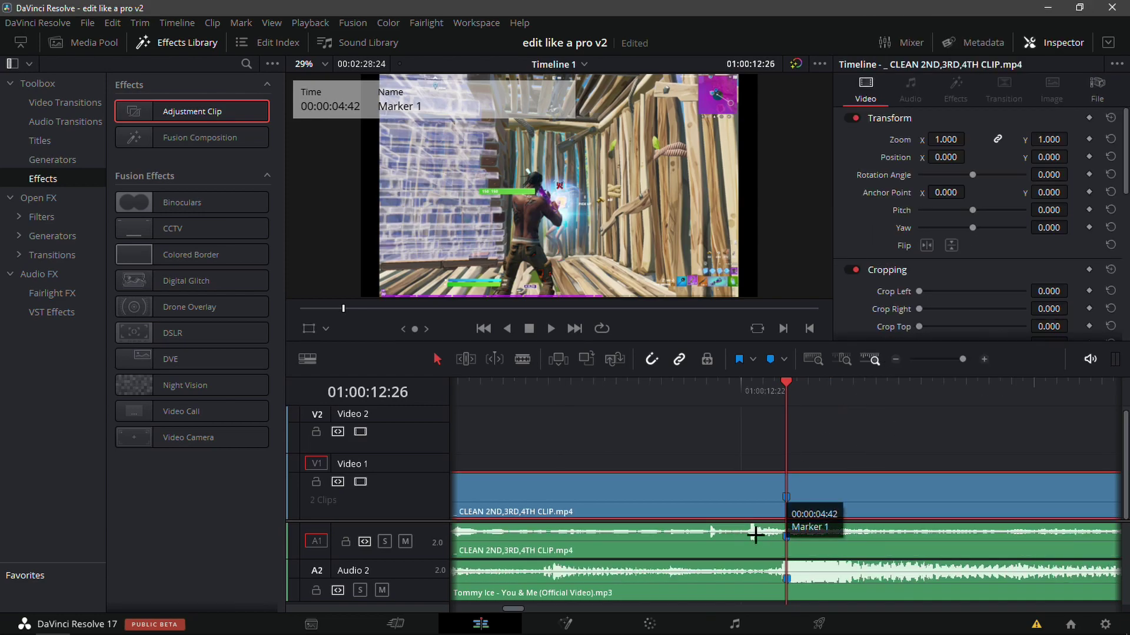
key(ctrl+r)
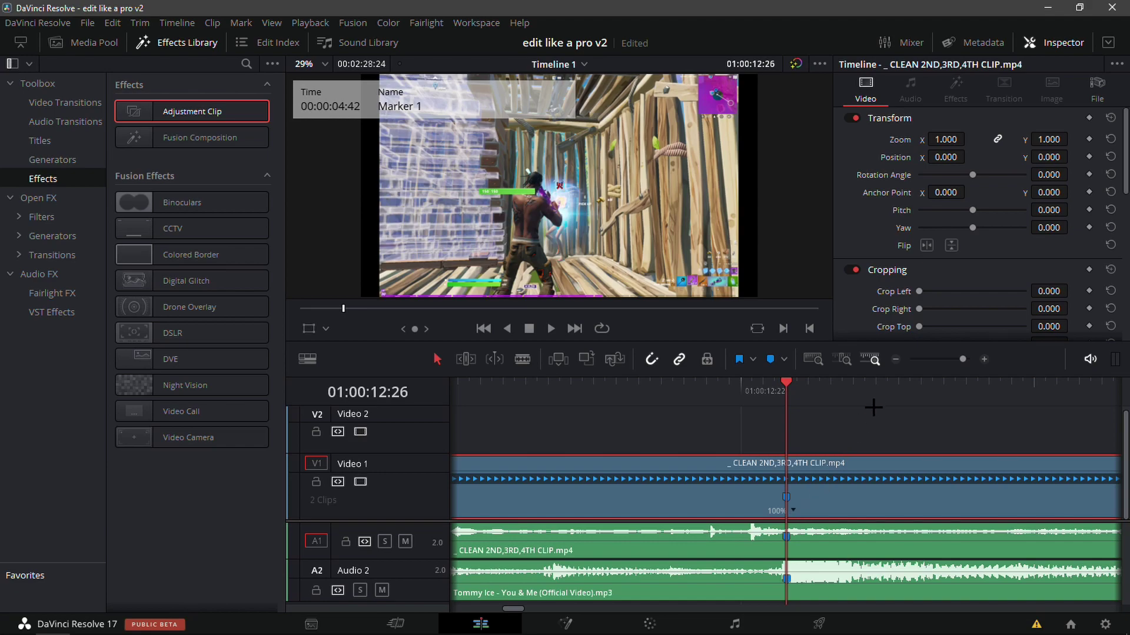
click(896, 360)
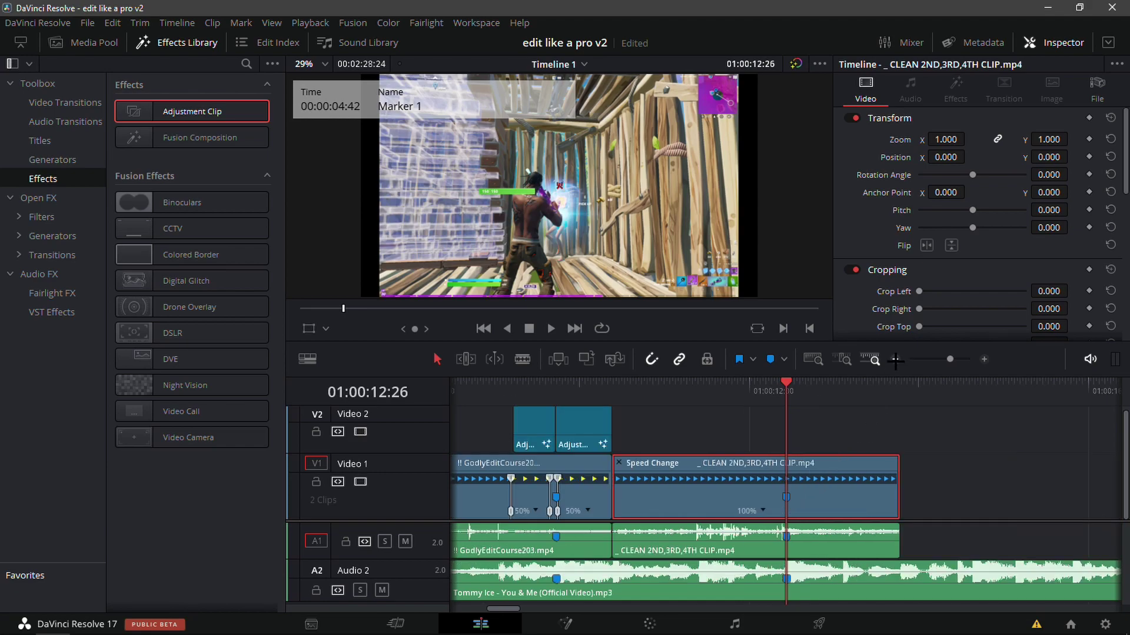
Step: Add speed points to the CLEAN clip at the 01:00:12:26 marker and at 01:00:11:51
click(767, 511)
click(786, 481)
drag(775, 392, 737, 395)
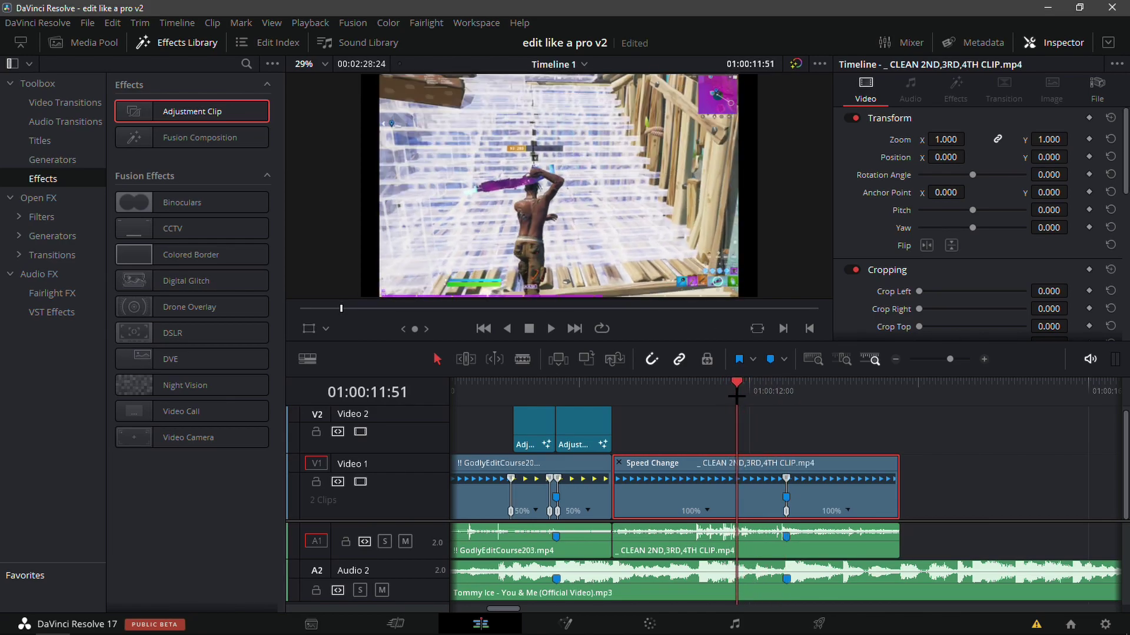
click(848, 511)
click(865, 480)
Step: Add another speed point to the CLEAN clip at 01:00:12:08, between the two existing ones
click(763, 400)
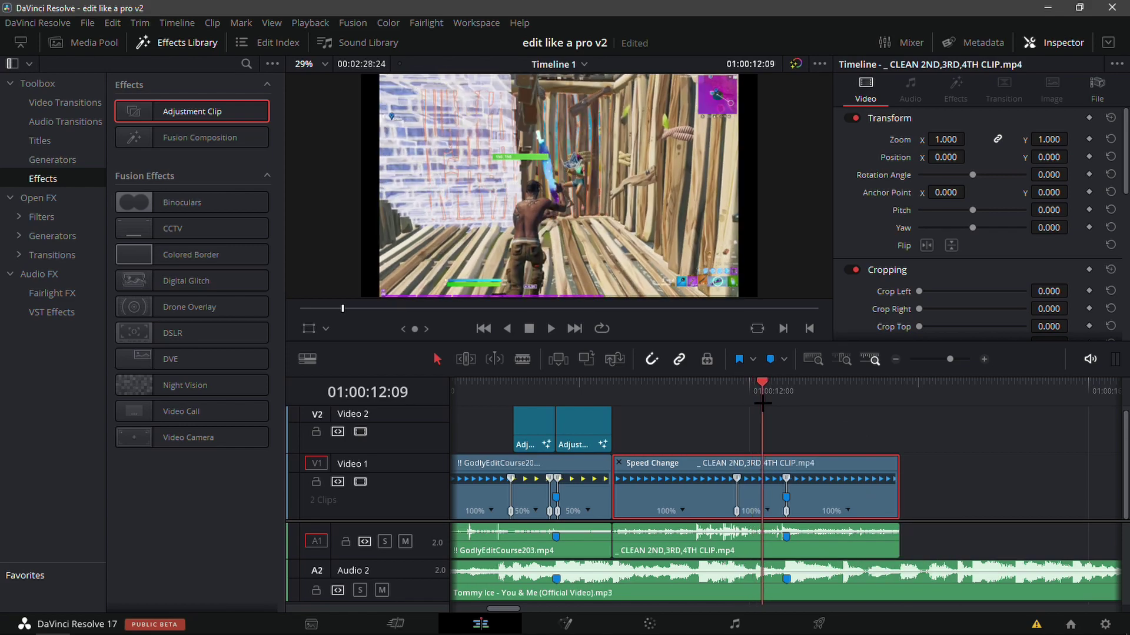
key(Left)
click(767, 514)
click(807, 463)
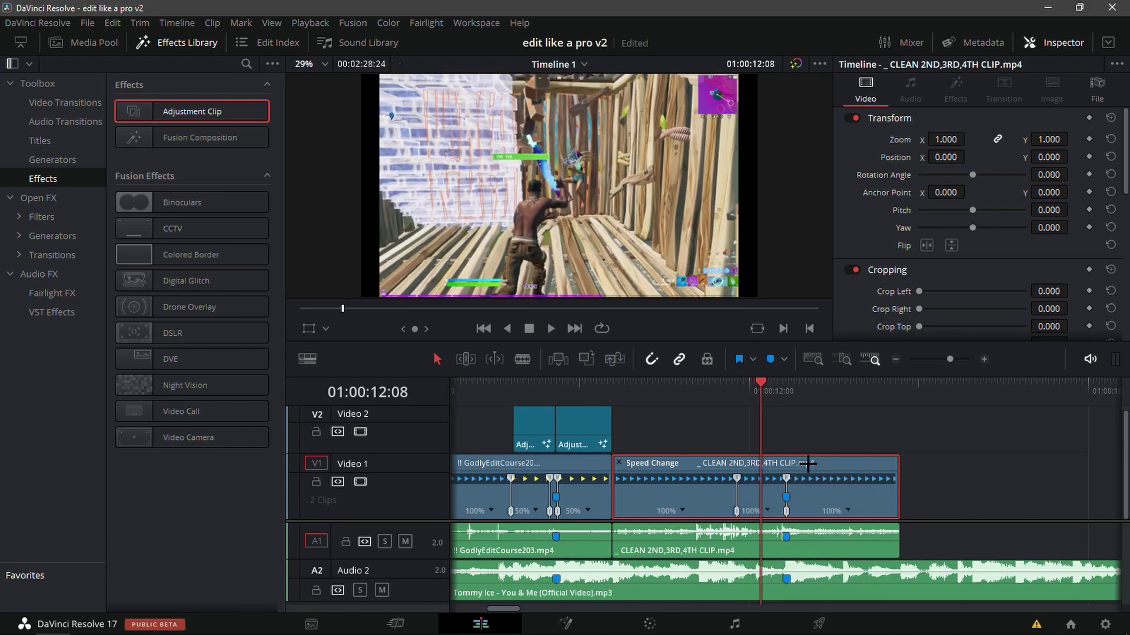
click(768, 510)
click(807, 483)
Step: Set the speed of the section starting at the 01:00:11:51 speed point to 50%
click(747, 512)
mouse_move(826, 519)
click(882, 516)
Step: Set the short section between the last two speed points, around the shot, to 400% speed
click(788, 400)
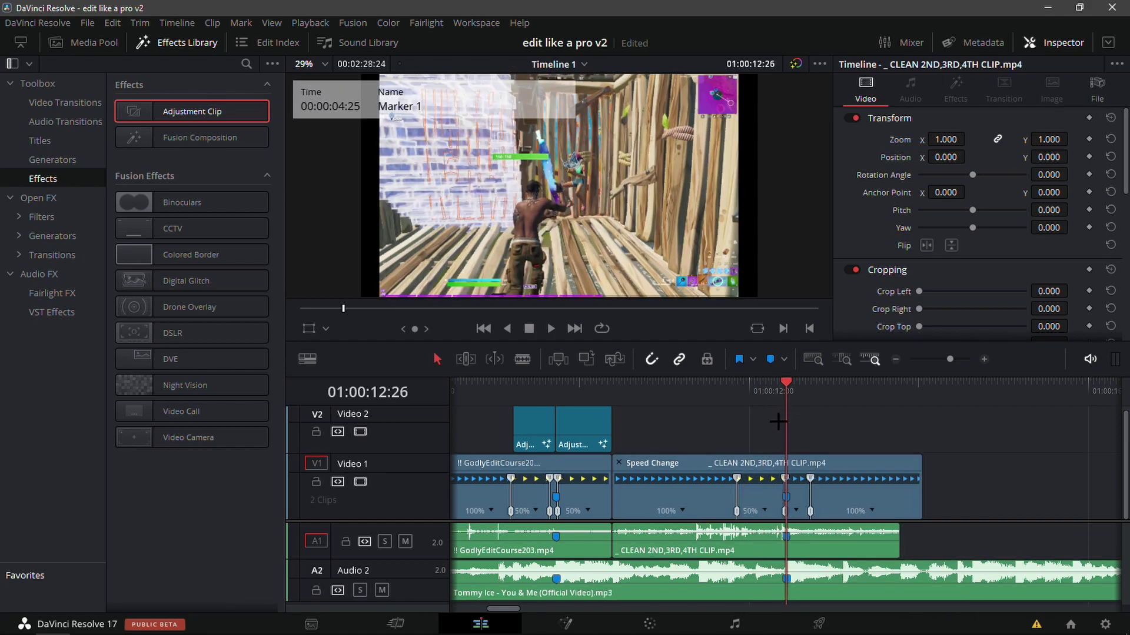
click(800, 515)
mouse_move(899, 516)
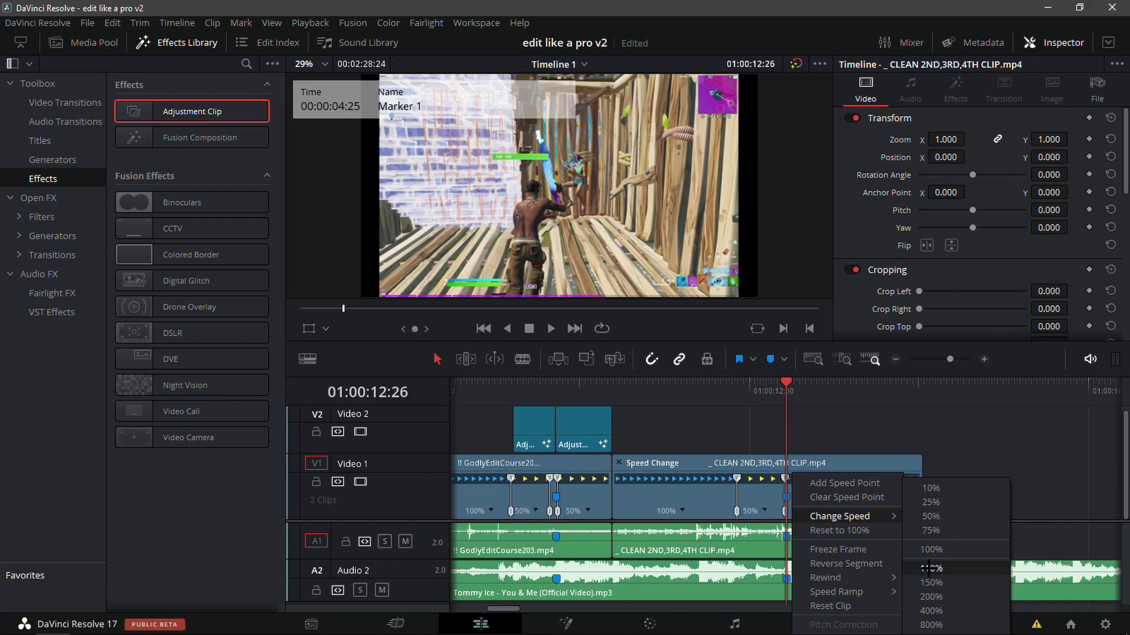
click(930, 612)
Step: Adjust the 400% section's speed points so it starts at 01:00:12:21 and ends just past the 01:00:12:26 marker
click(982, 357)
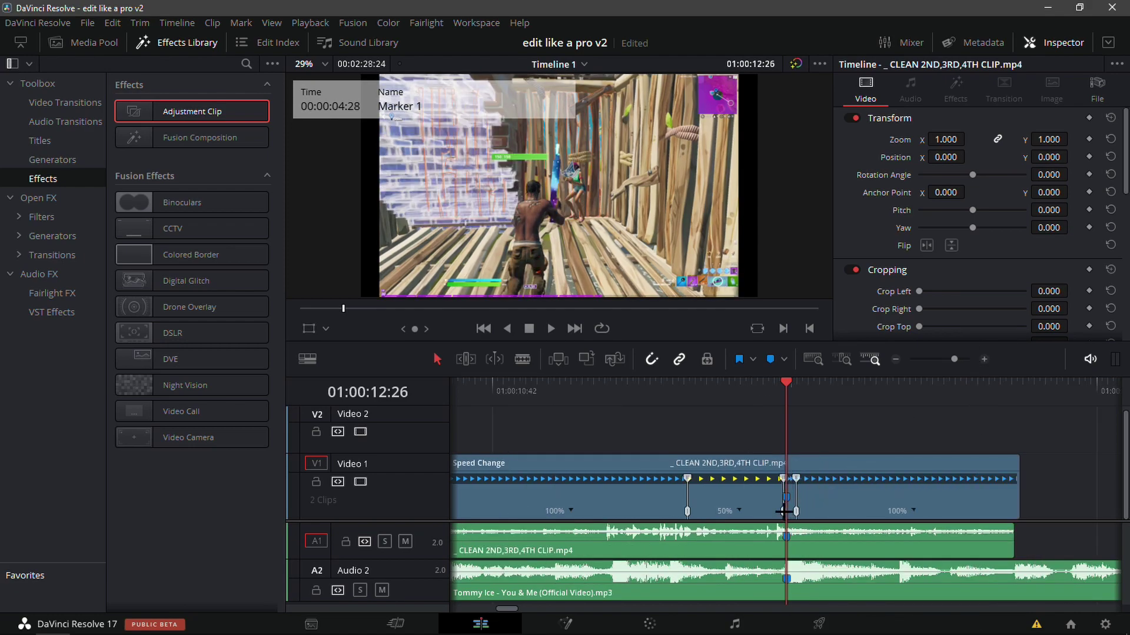
drag(783, 512, 775, 512)
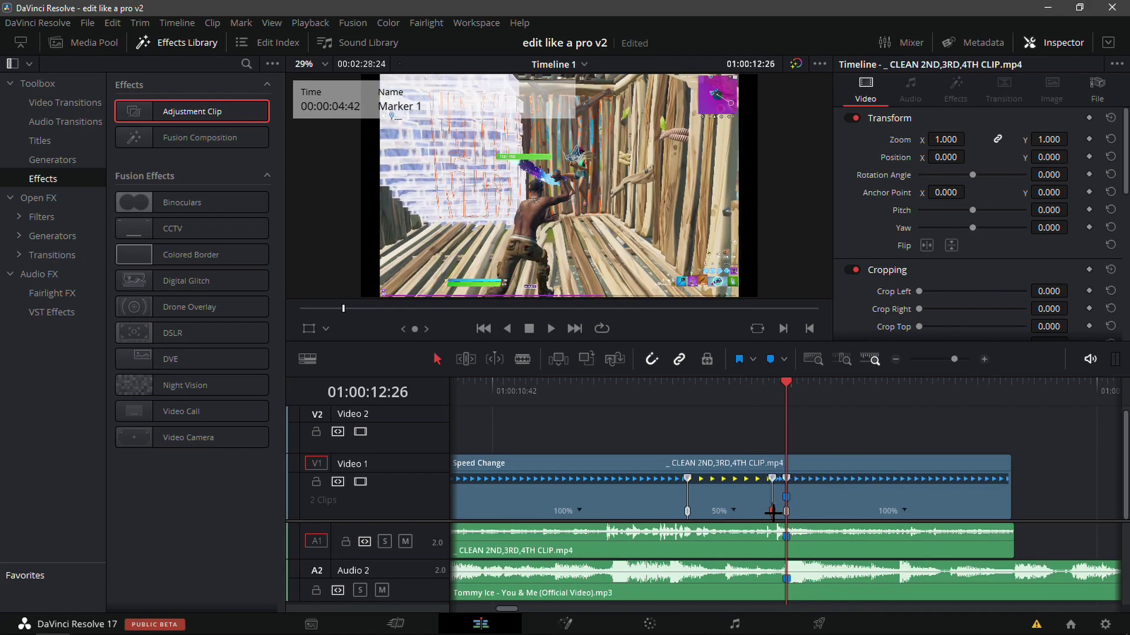
click(985, 360)
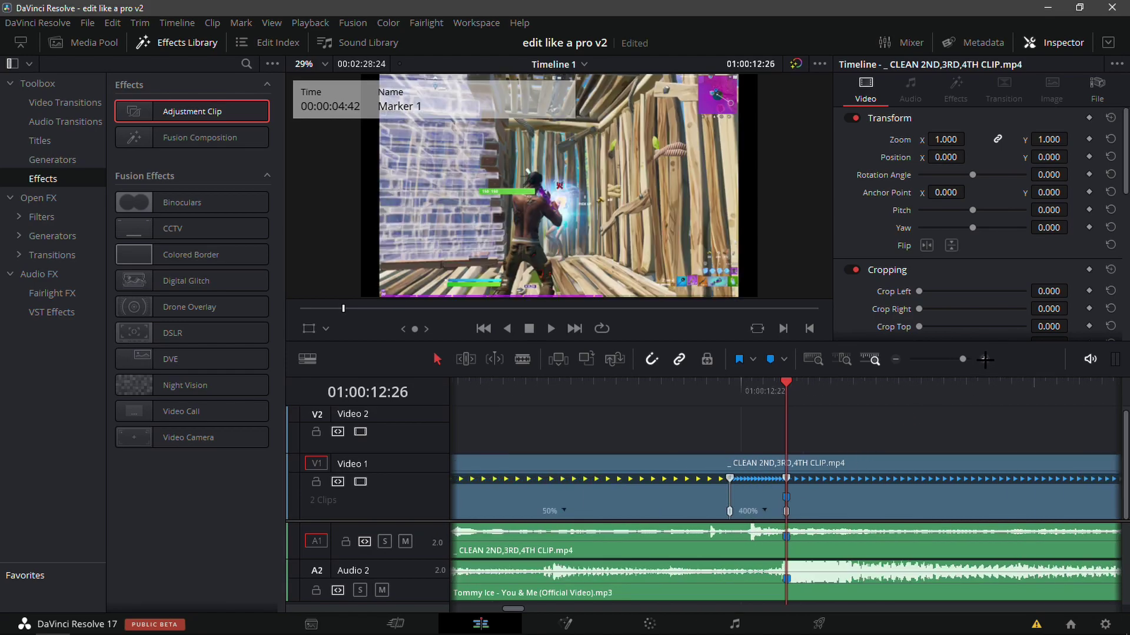
drag(786, 512, 800, 511)
key(ctrl+z)
key(space)
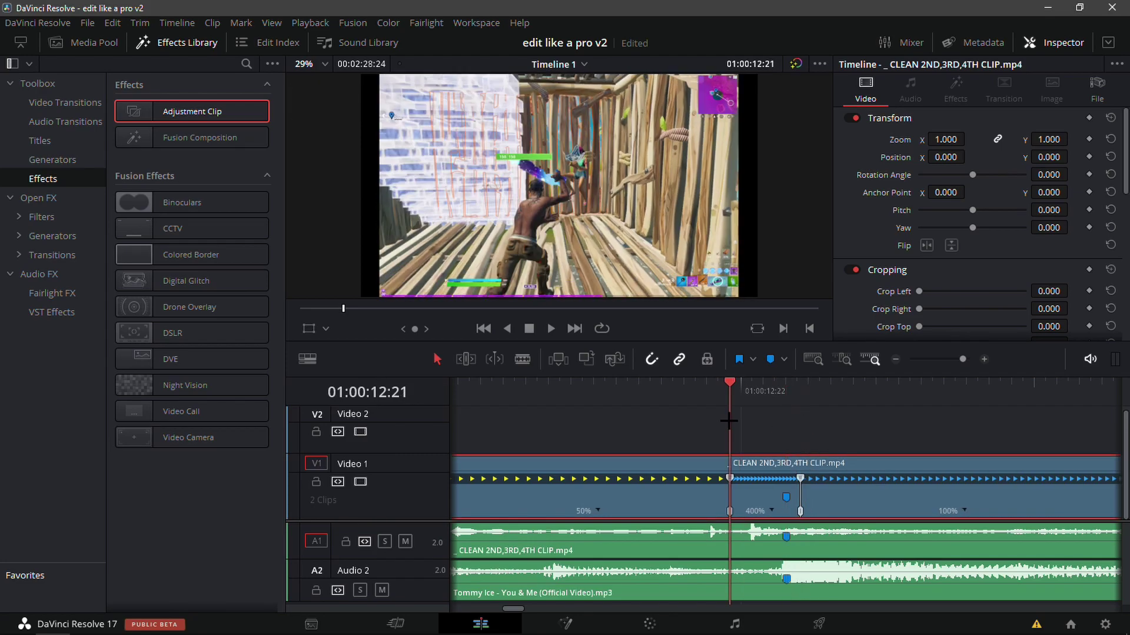
Step: Set the speed of the CLEAN clip's final section, after the shot, to 50%
click(965, 511)
mouse_move(1000, 517)
click(906, 512)
Step: Play the speed changes around the 01:00:12:26 marker several times to check their sync with the song
click(669, 393)
key(space)
key(space)
scroll(835, 440, down, 4)
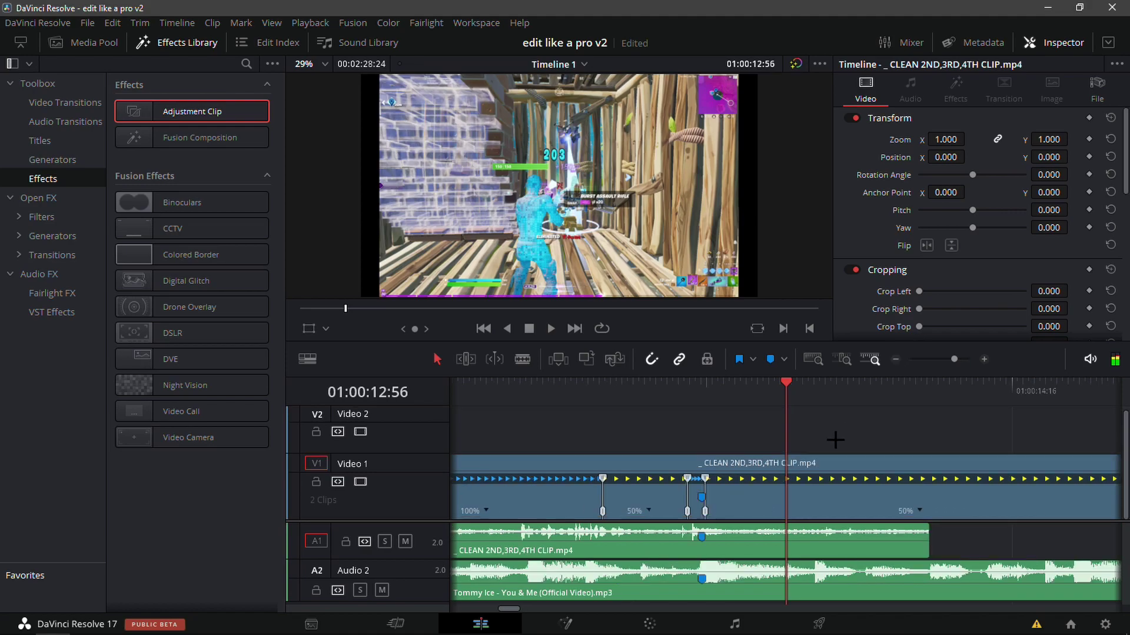
click(628, 400)
key(space)
click(618, 398)
click(628, 392)
key(space)
click(702, 426)
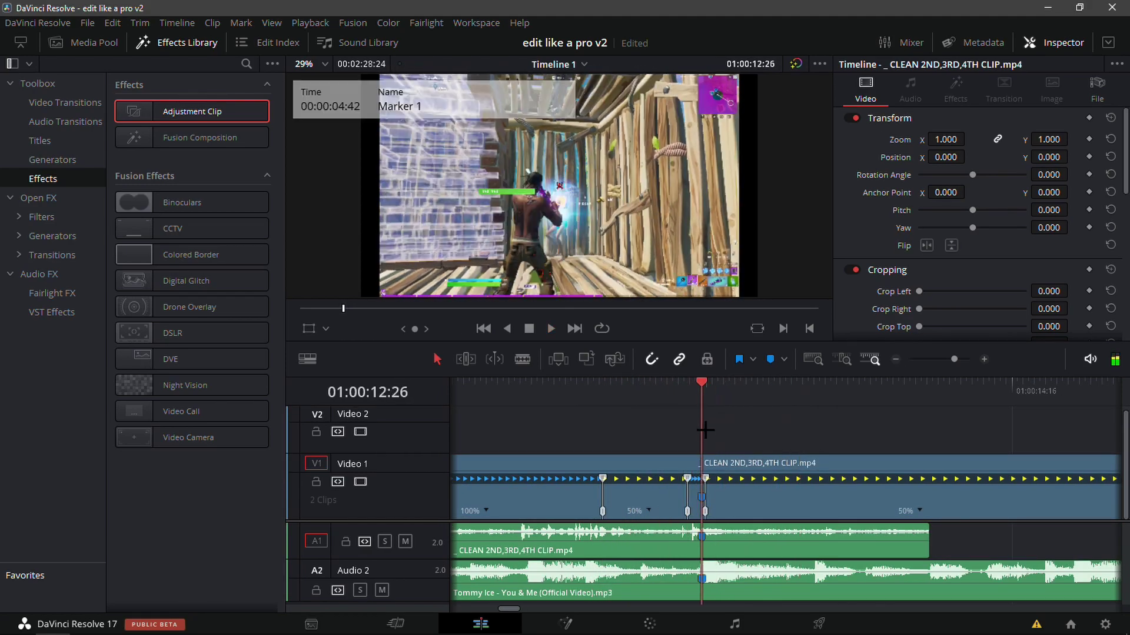
Step: Cut the CLEAN clip's video and audio on the next beat at 01:00:13:06 and delete everything after the cut
drag(699, 434, 814, 454)
click(866, 538)
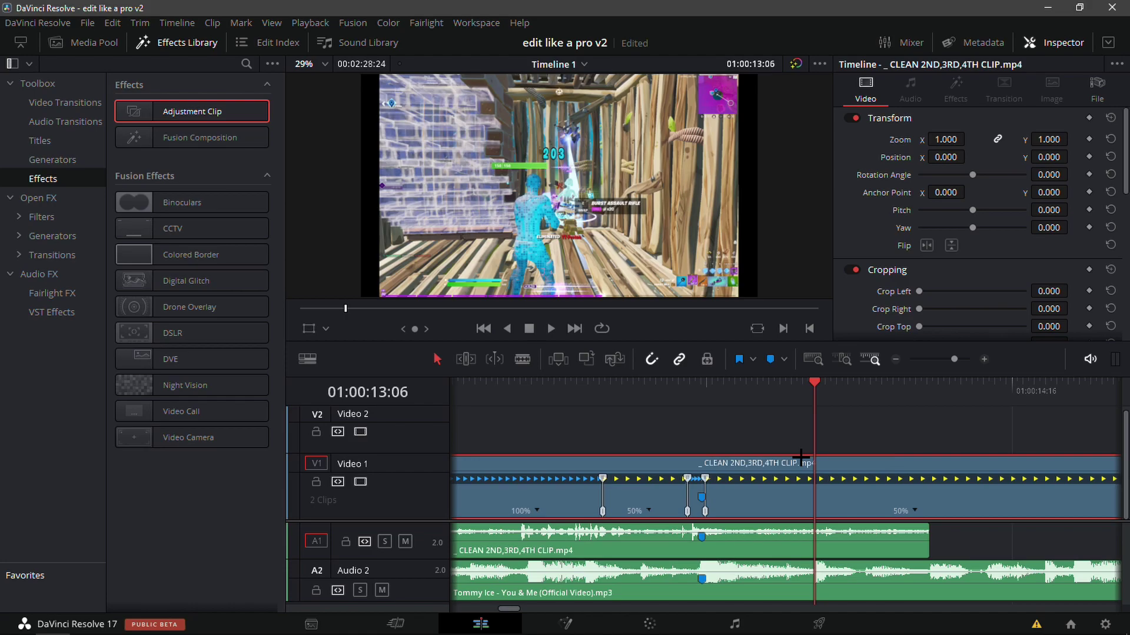
drag(867, 469, 860, 556)
key(ctrl+b)
key(Delete)
Step: Play the trimmed CLEAN clip through the shot and return the playhead to 01:00:12:15
drag(807, 390, 594, 406)
key(space)
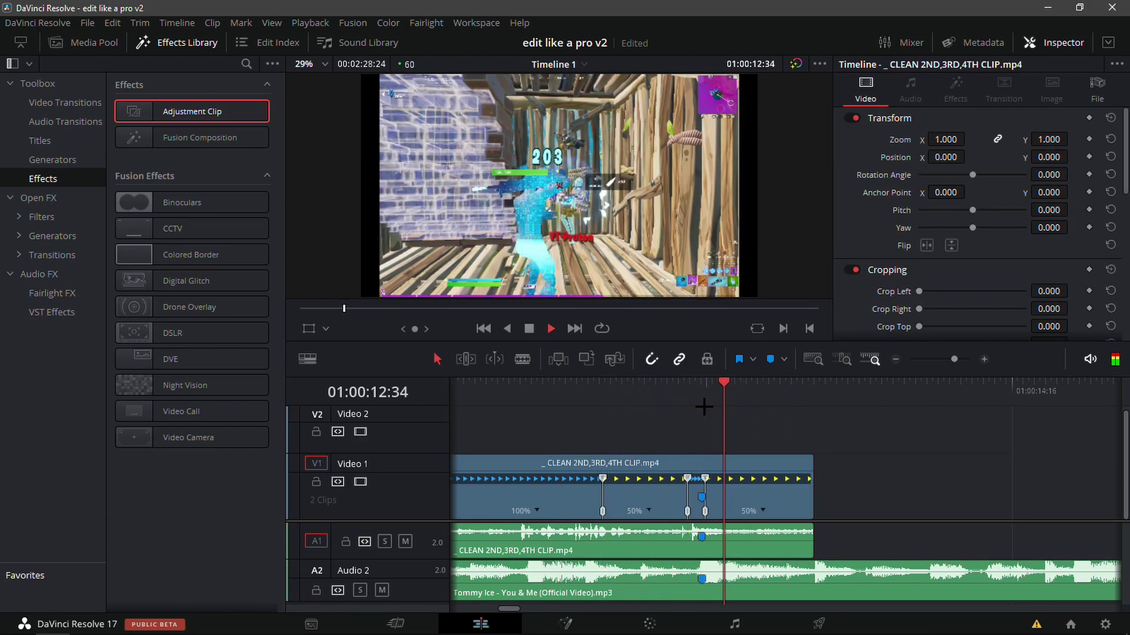
key(space)
drag(748, 404, 670, 428)
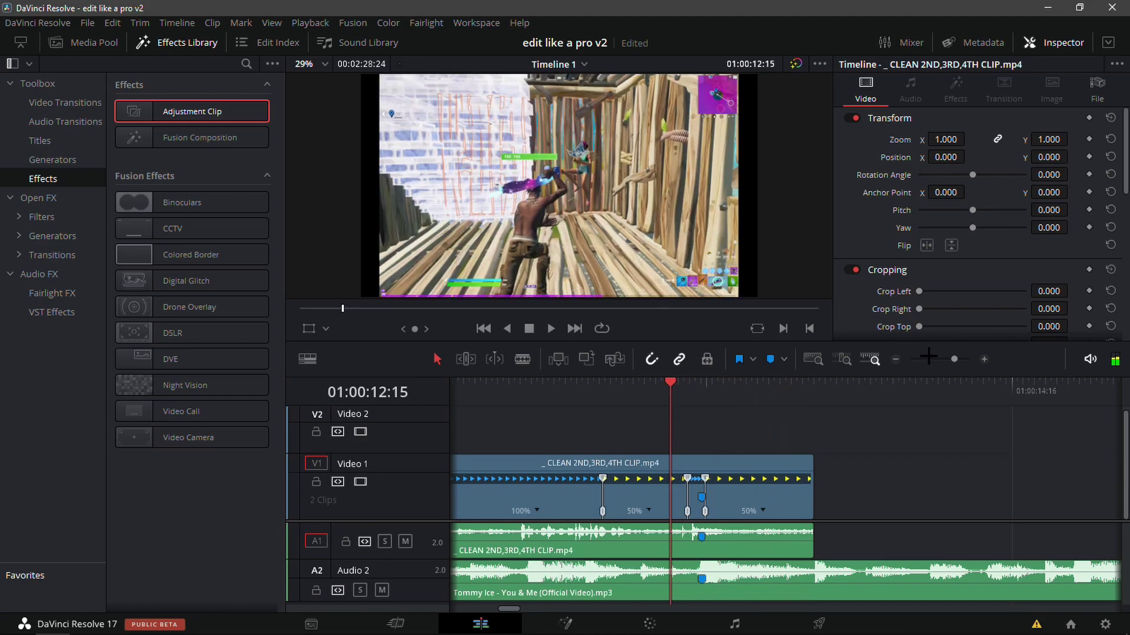
Step: Copy the impact adjustment clip from the first clip to the CLEAN clip's section after the 01:00:12:26 marker and play it
click(892, 358)
drag(779, 393, 800, 406)
mouse_move(588, 436)
mouse_down()
mouse_move(642, 436)
mouse_move(600, 436)
mouse_up()
drag(756, 405, 801, 430)
drag(681, 401, 569, 426)
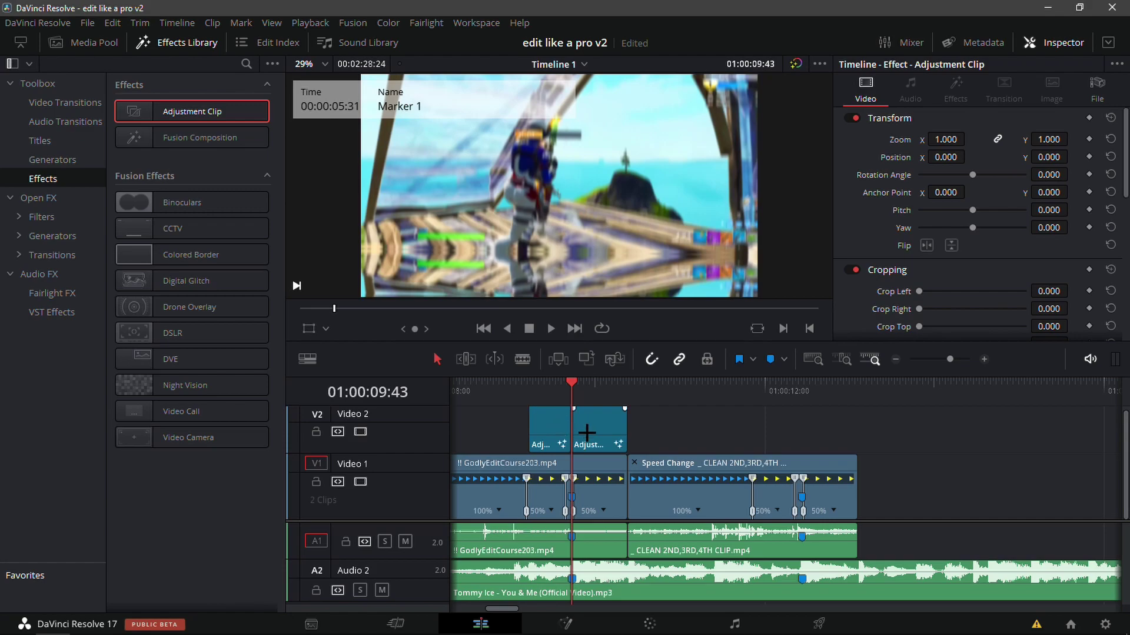
drag(595, 429, 816, 444)
click(801, 394)
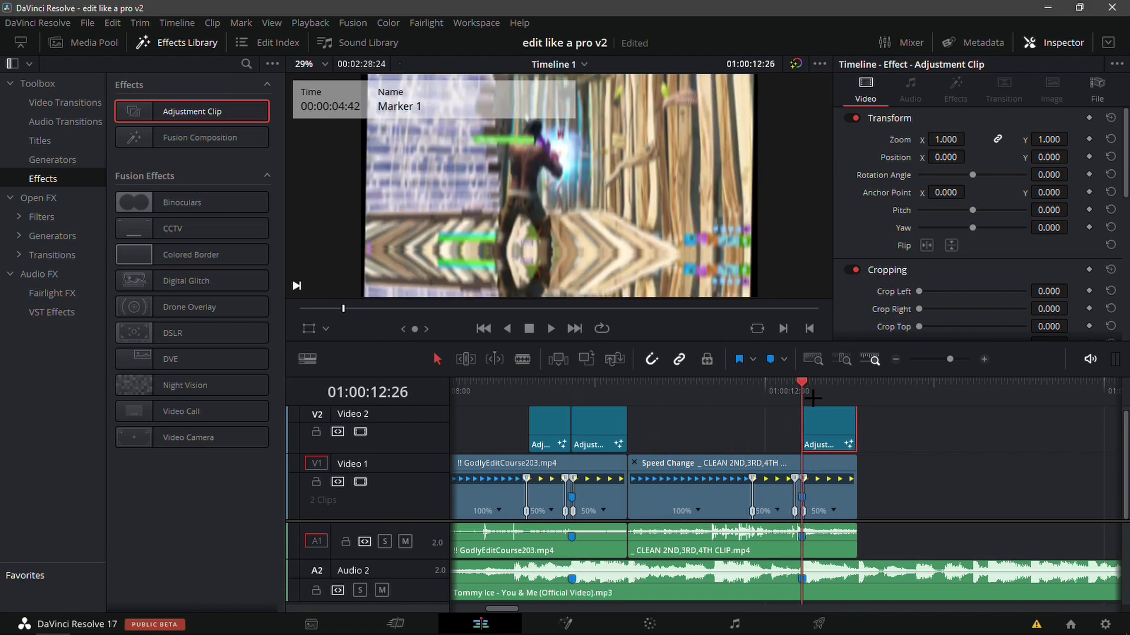
click(983, 359)
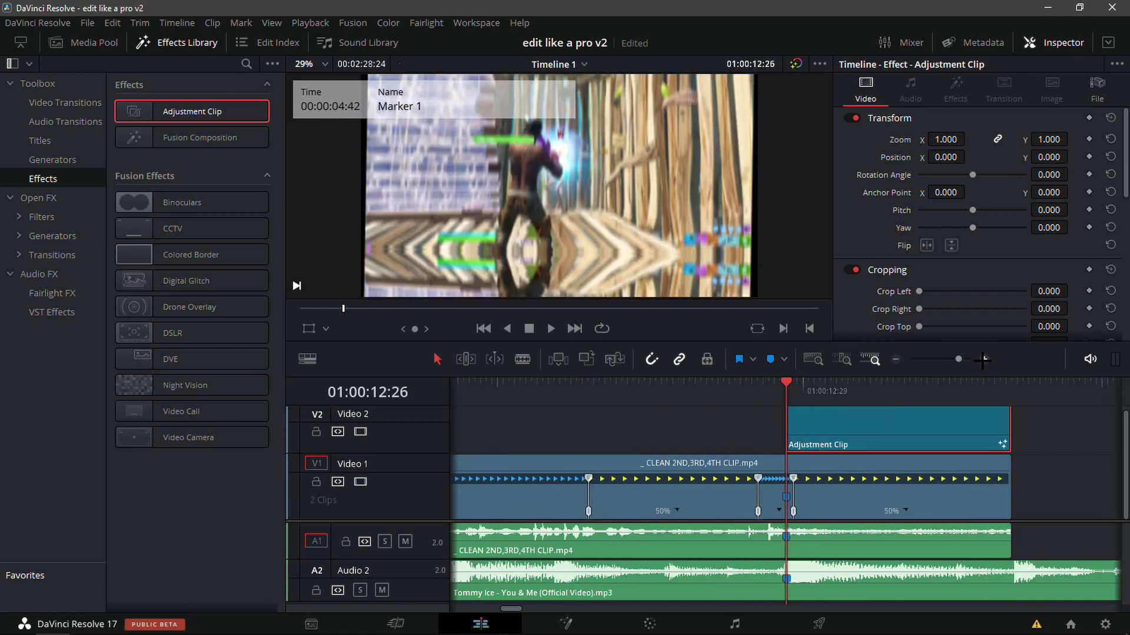
key(space)
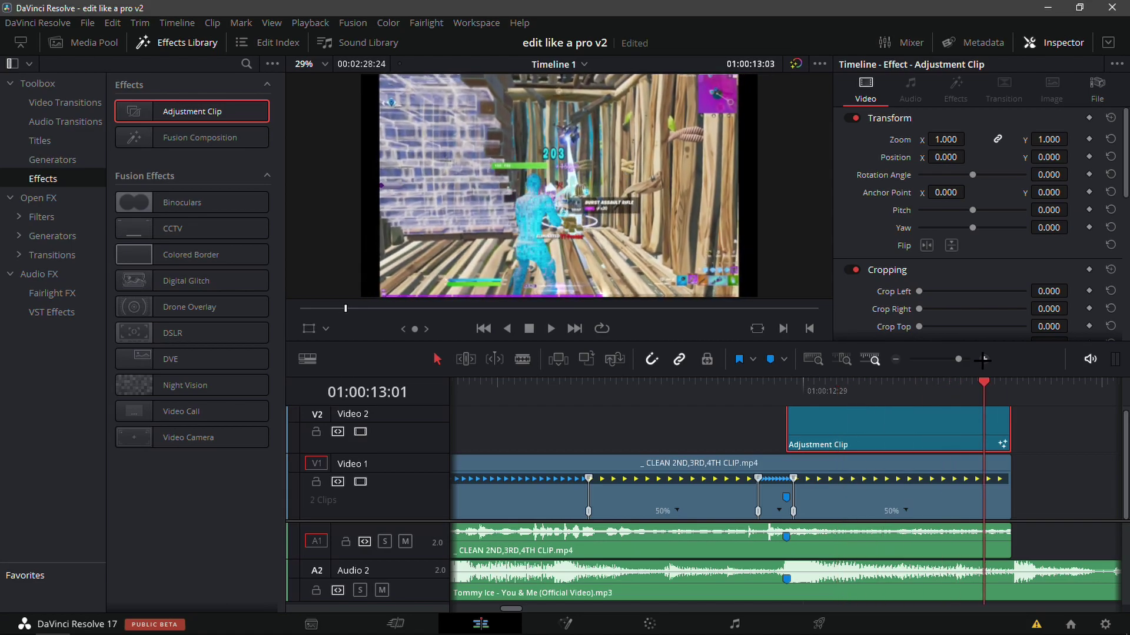
Step: Add a new adjustment clip on Video 2 at the very start of the timeline
click(895, 359)
click(896, 359)
drag(746, 394, 398, 474)
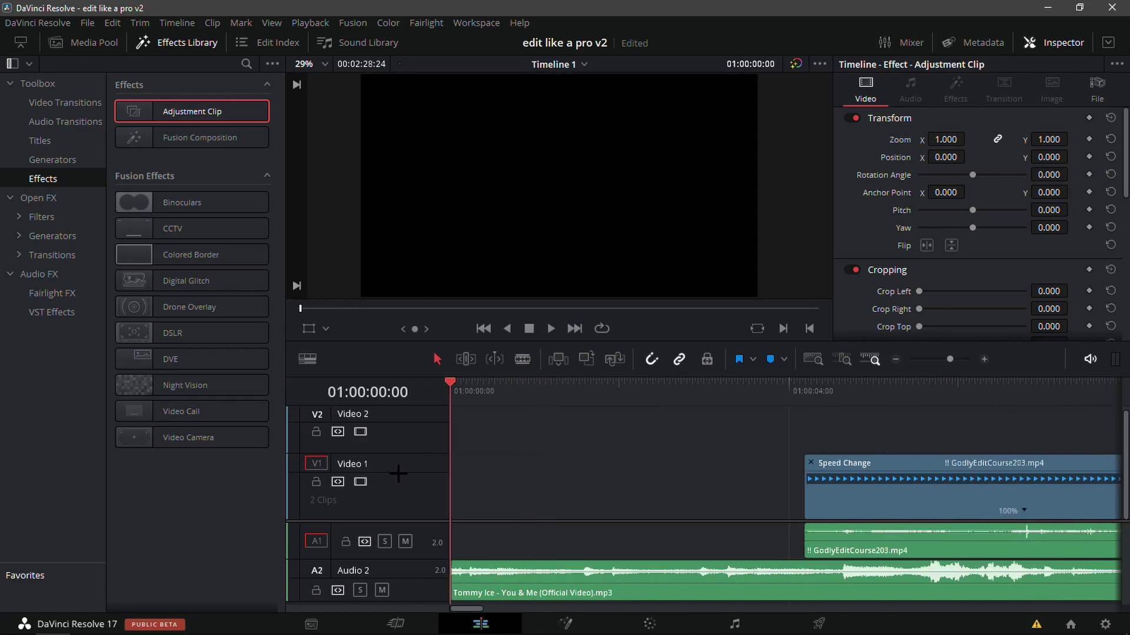
click(894, 359)
click(577, 389)
drag(752, 521, 749, 560)
drag(201, 100, 438, 458)
key(Home)
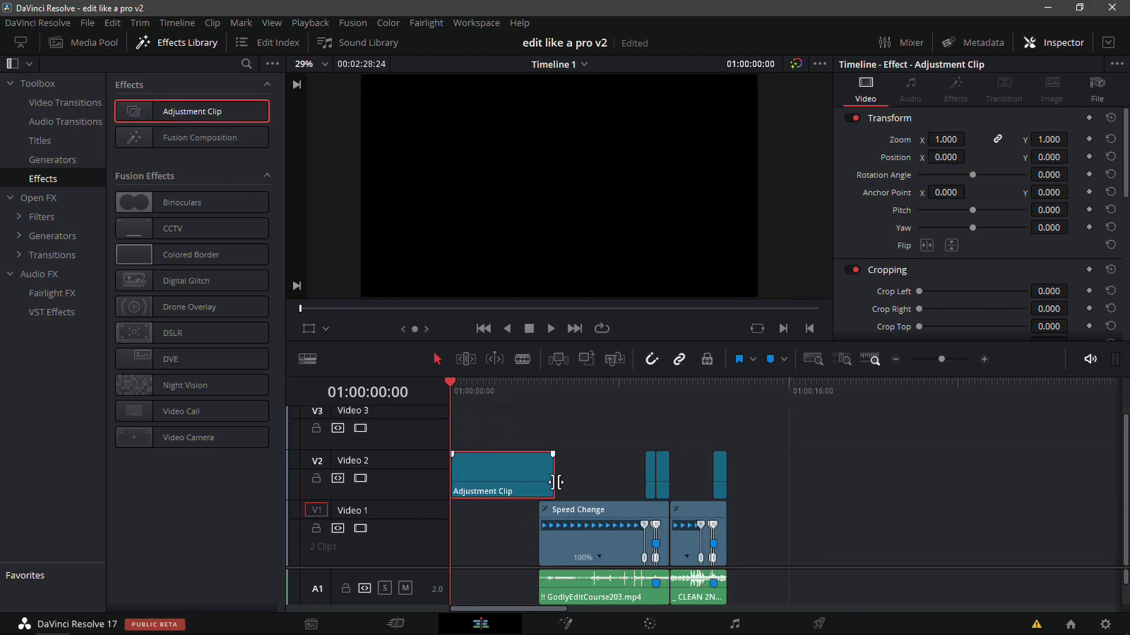
drag(781, 569, 791, 531)
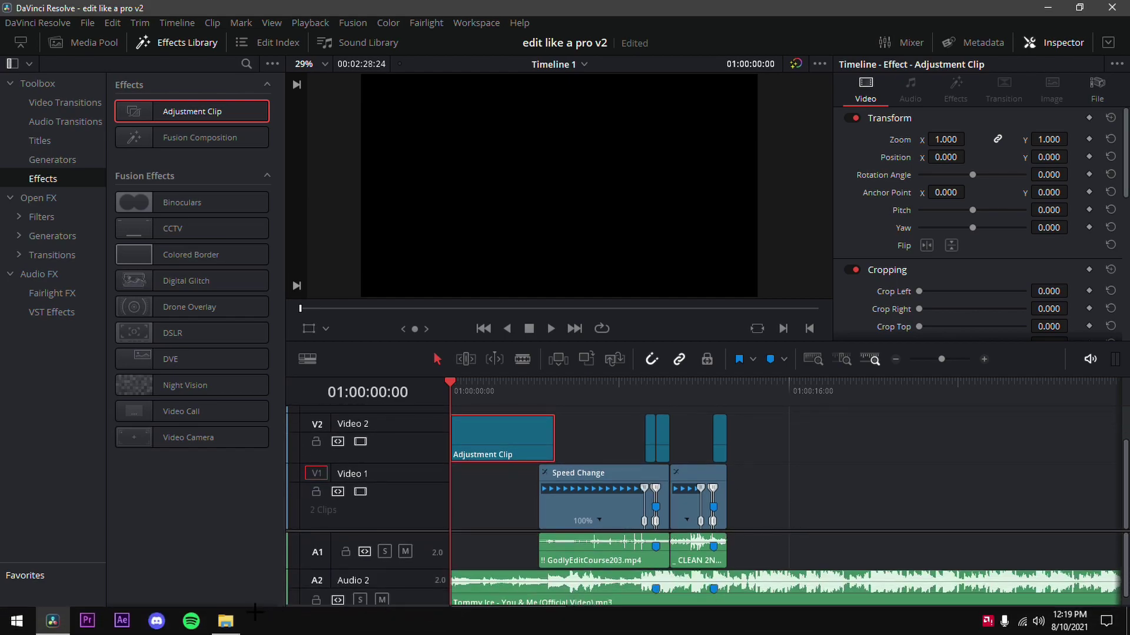
Step: From File Explorer, insert ZoomIn.setting from the Desktop's SBR7 Editing Pack Transitions folder between the adjustment clip's MediaIn1 and MediaOut1 nodes
click(227, 622)
scroll(557, 247, up, 10)
scroll(558, 247, up, 3)
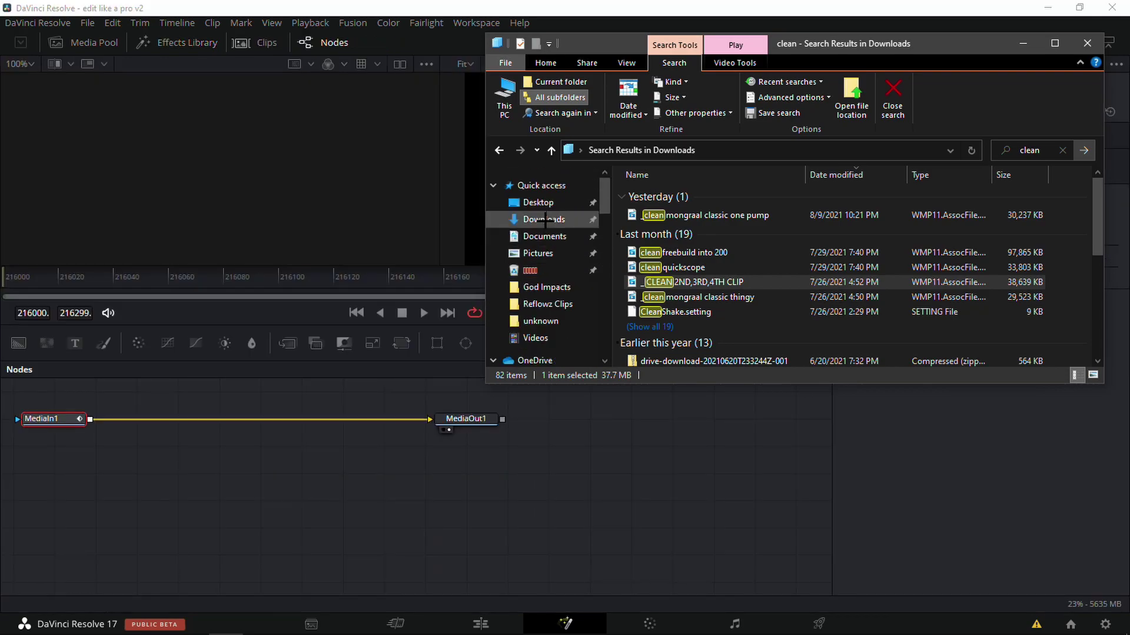
click(545, 202)
scroll(778, 260, down, 3)
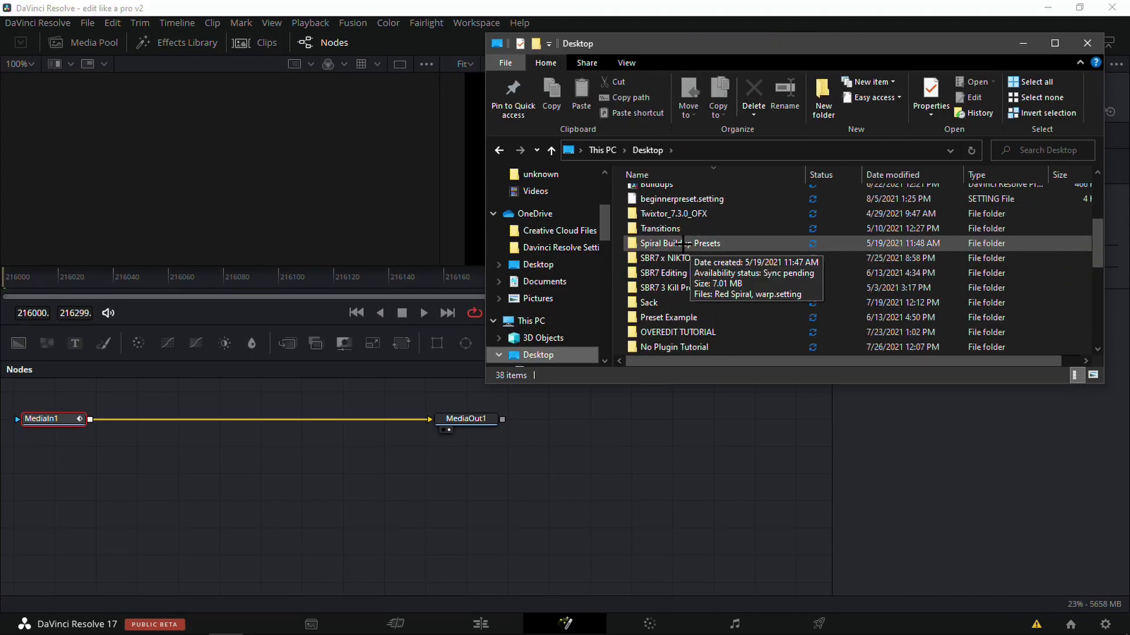
click(677, 273)
double_click(676, 274)
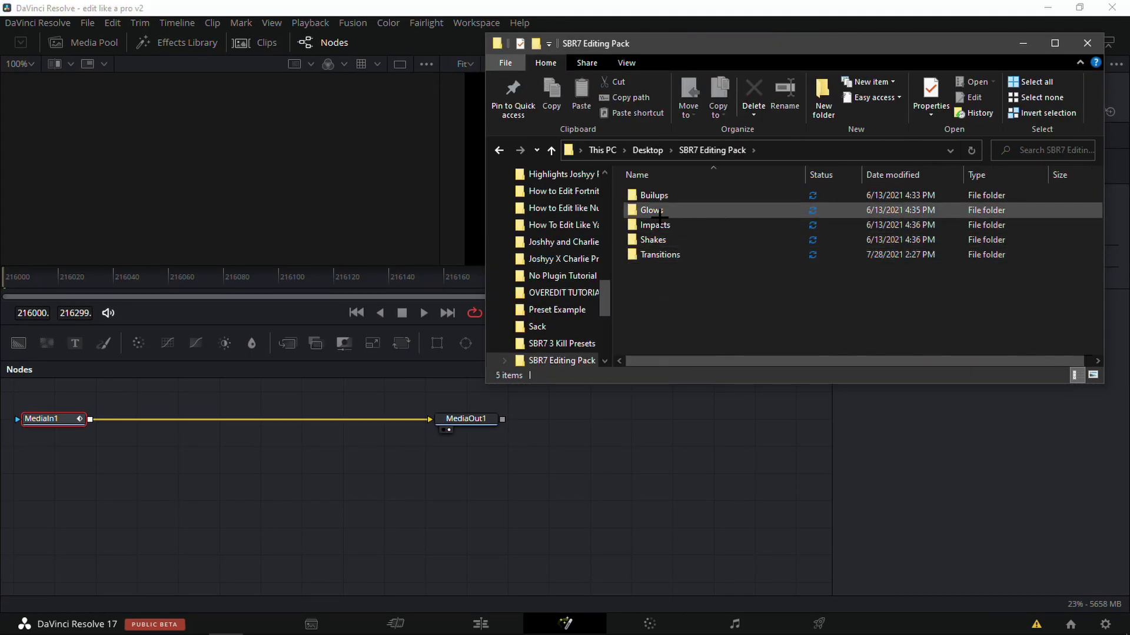
double_click(656, 255)
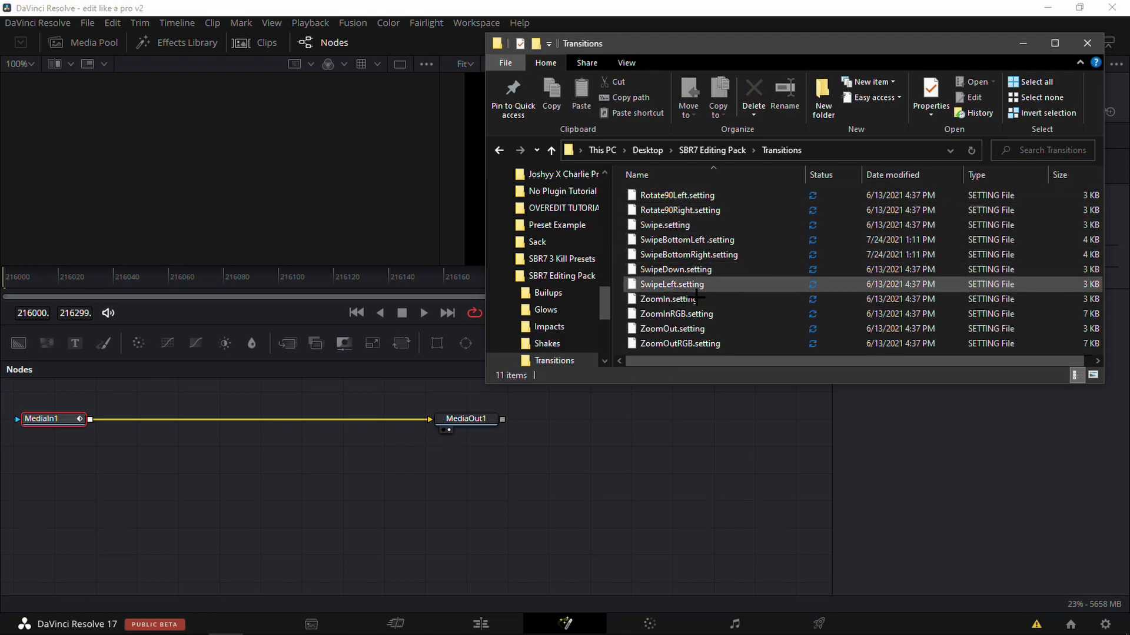
drag(674, 298, 319, 420)
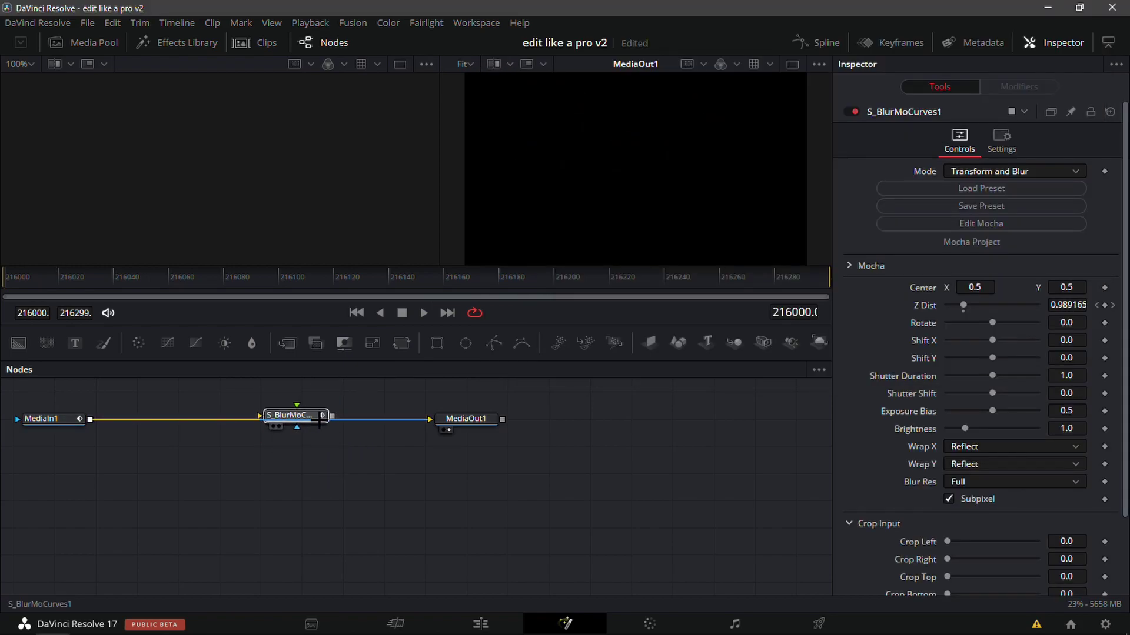
Step: Find the transition's Z Dist keyframe at frame 216008 and add a marker to the adjustment clip at 01:00:00:08
click(25, 280)
drag(14, 280, 26, 280)
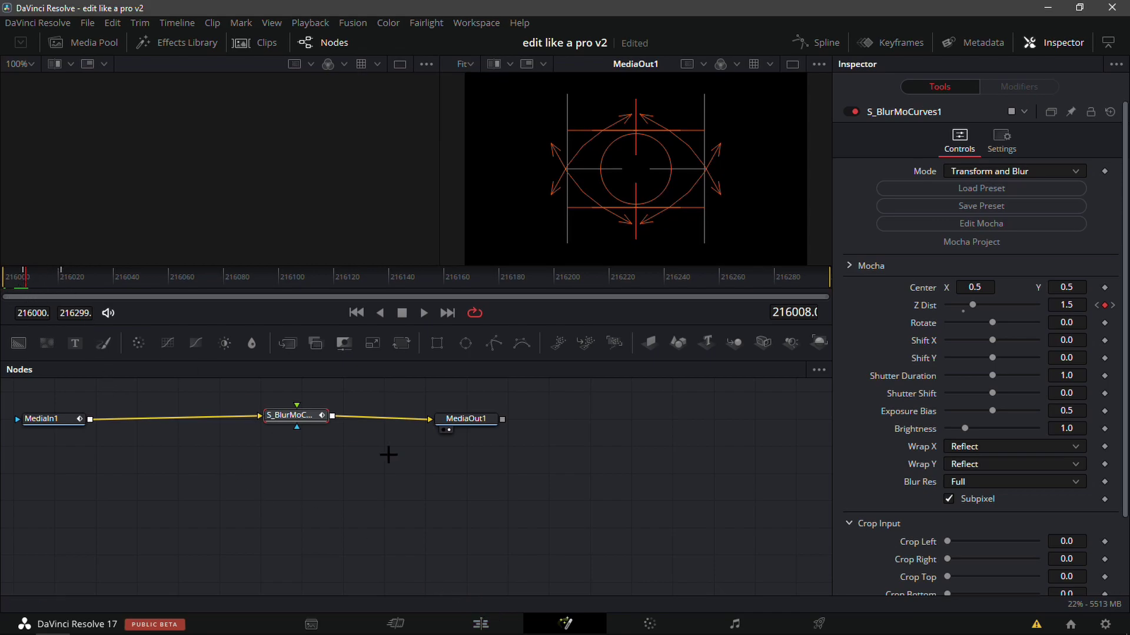
click(480, 624)
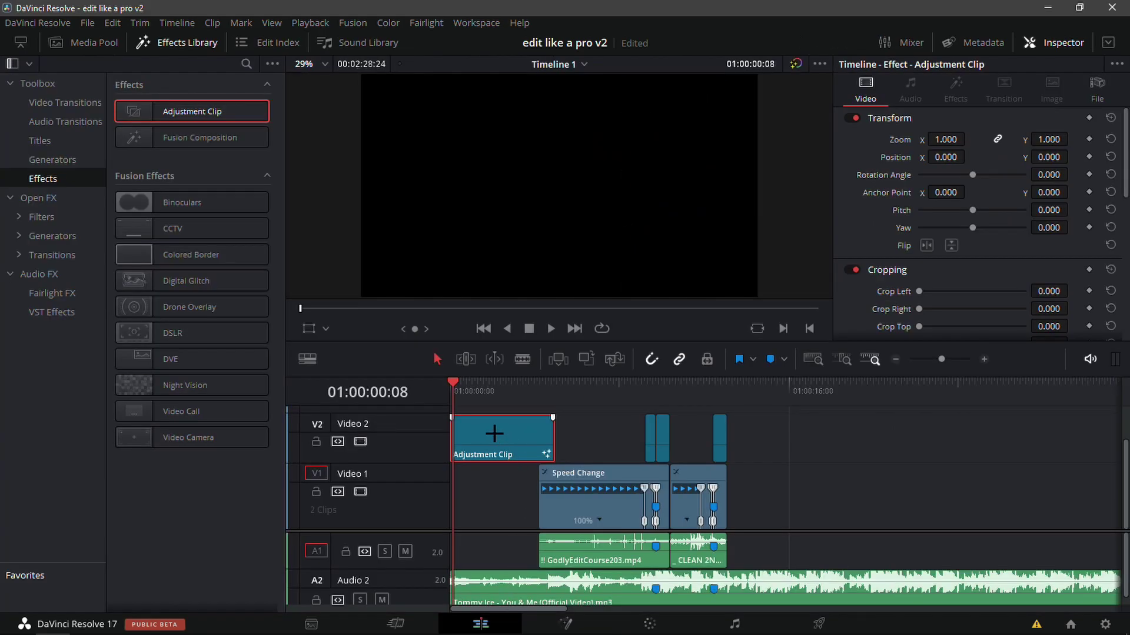
key(m)
Step: Move the zoom-in adjustment clip to Video 3, shorten it, align its marker with the cut at 01:00:10:23, and play the transition
mouse_move(548, 445)
mouse_down()
mouse_move(460, 439)
mouse_move(655, 423)
mouse_move(677, 434)
mouse_up()
drag(655, 389, 666, 391)
click(981, 359)
click(981, 359)
click(982, 358)
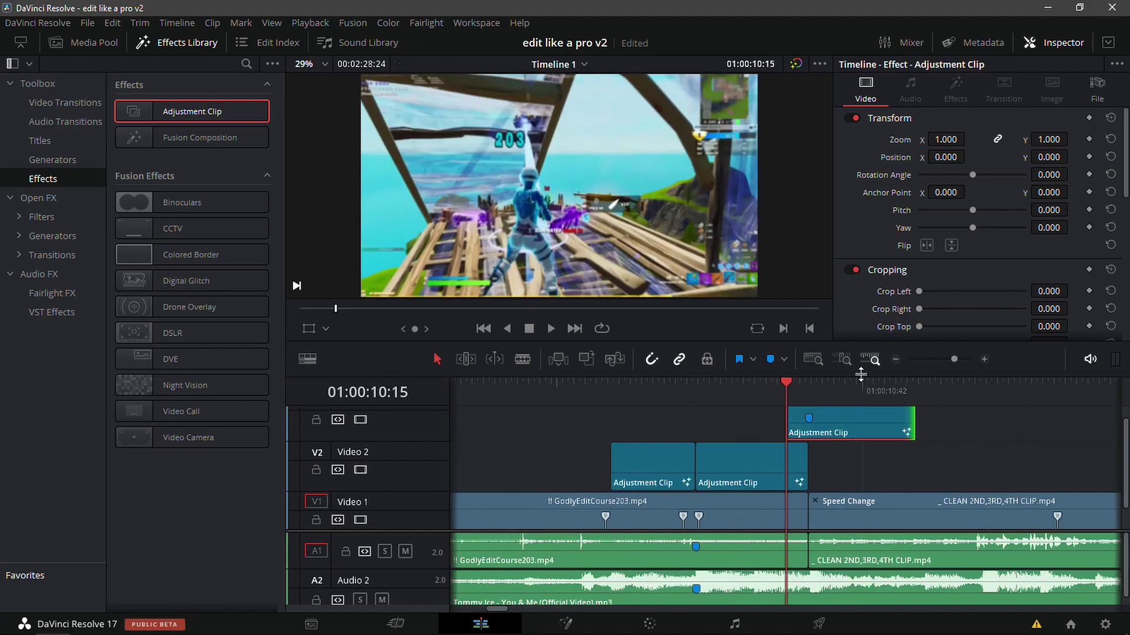
key(Right)
key(Right)
key(Right)
key(Right)
key(Right)
key(space)
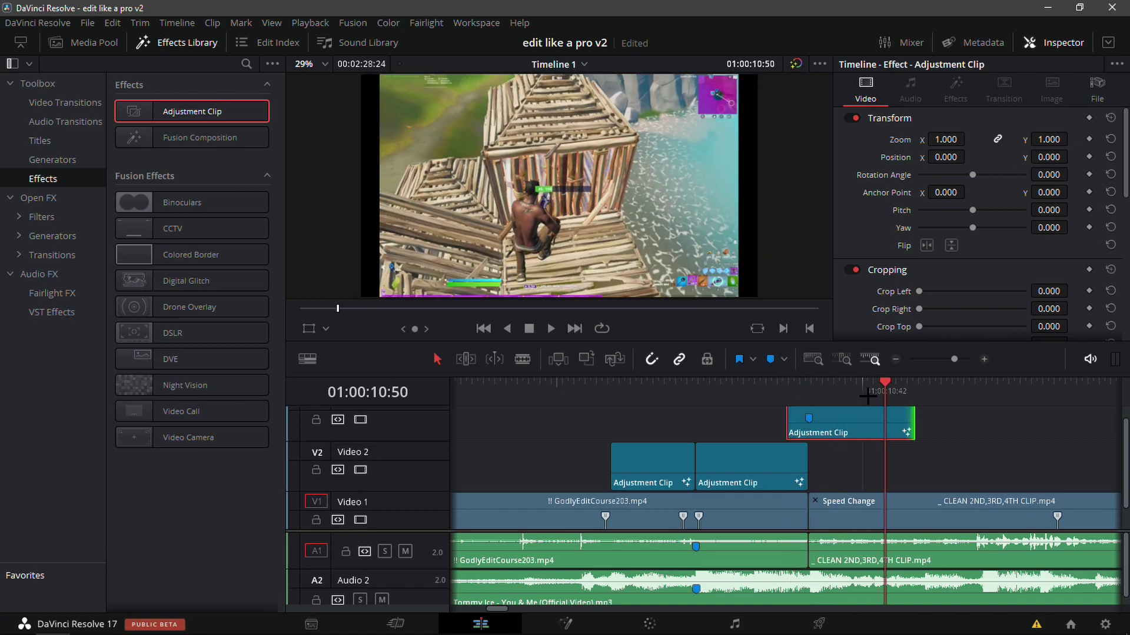
Step: Stretch the CLEAN clip horizontally to a zoom X of 1.106 so it fills the frame, and play it from the cut
key(ctrl+r)
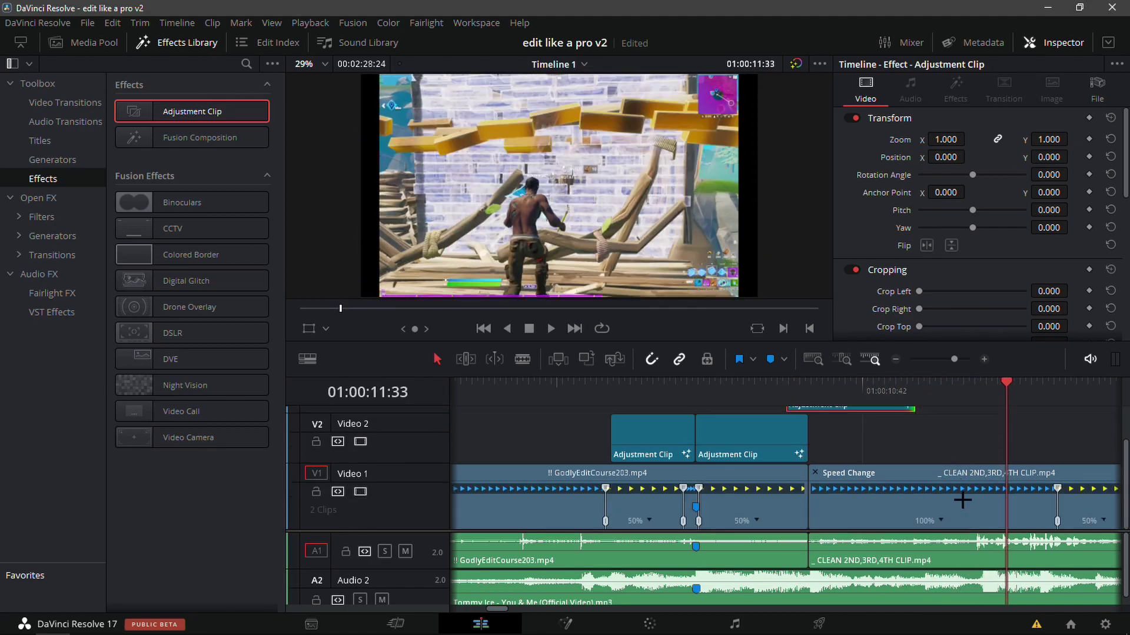
click(935, 496)
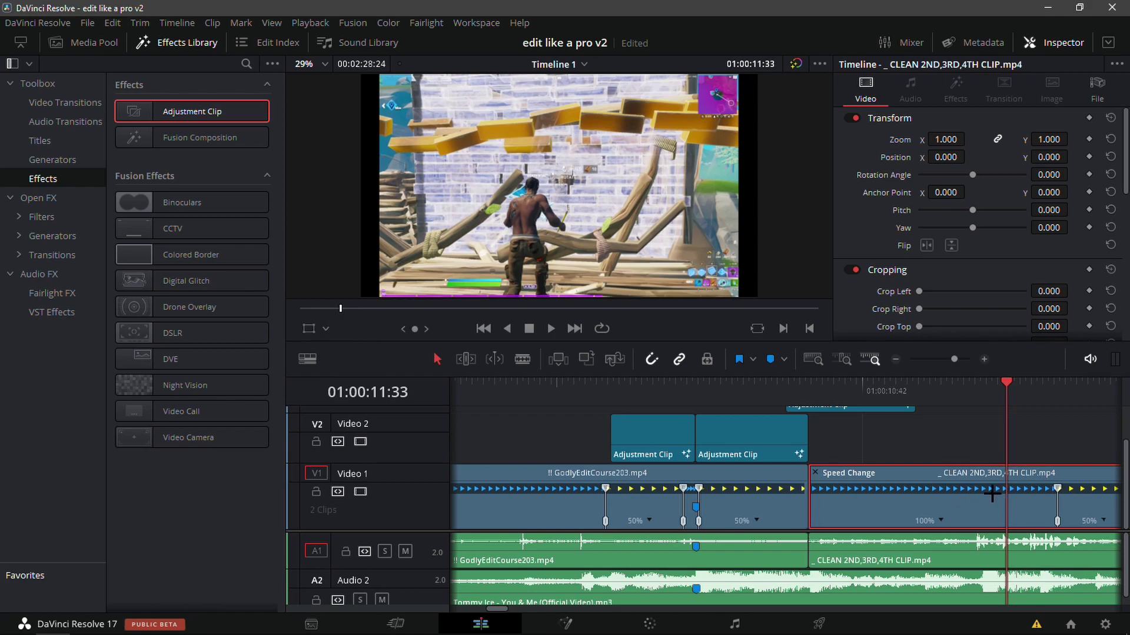
click(308, 328)
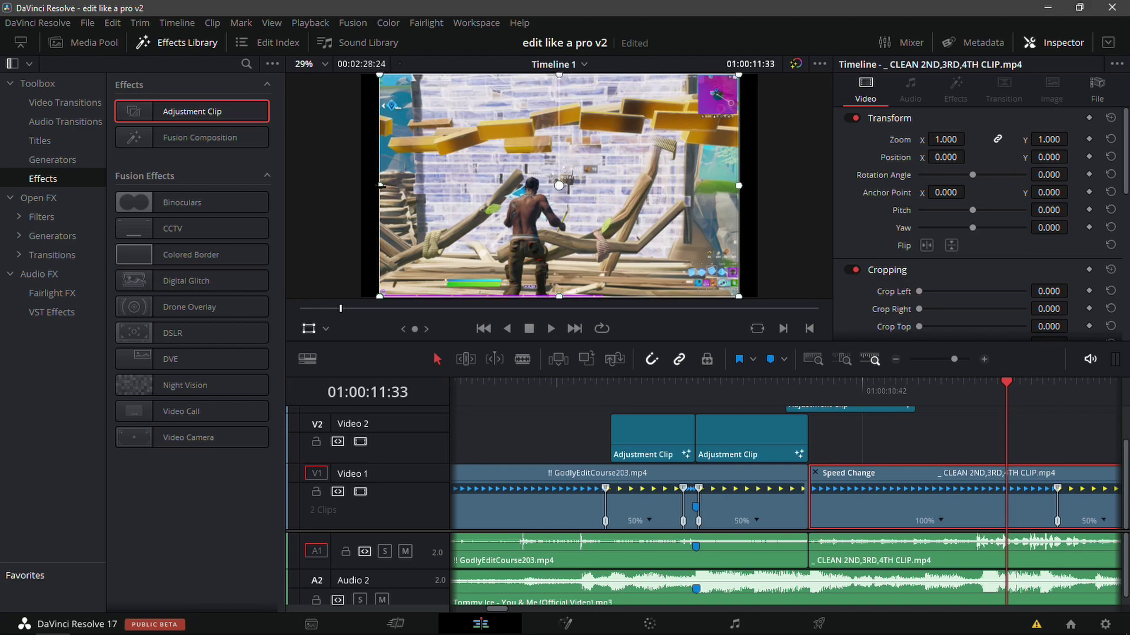
drag(379, 186, 360, 187)
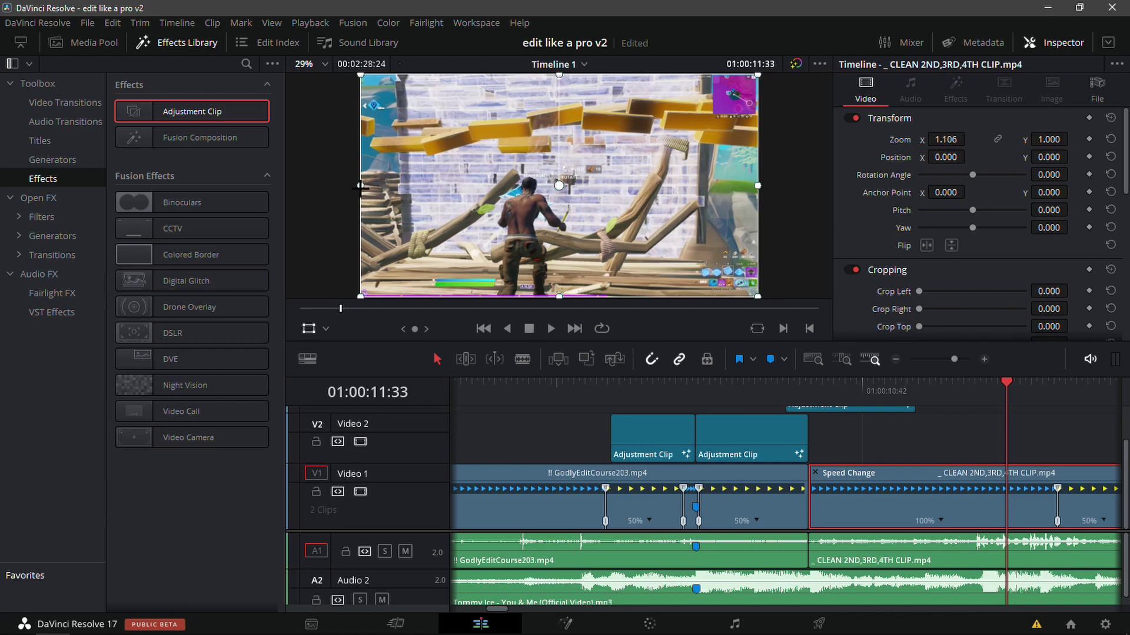
drag(977, 404, 803, 449)
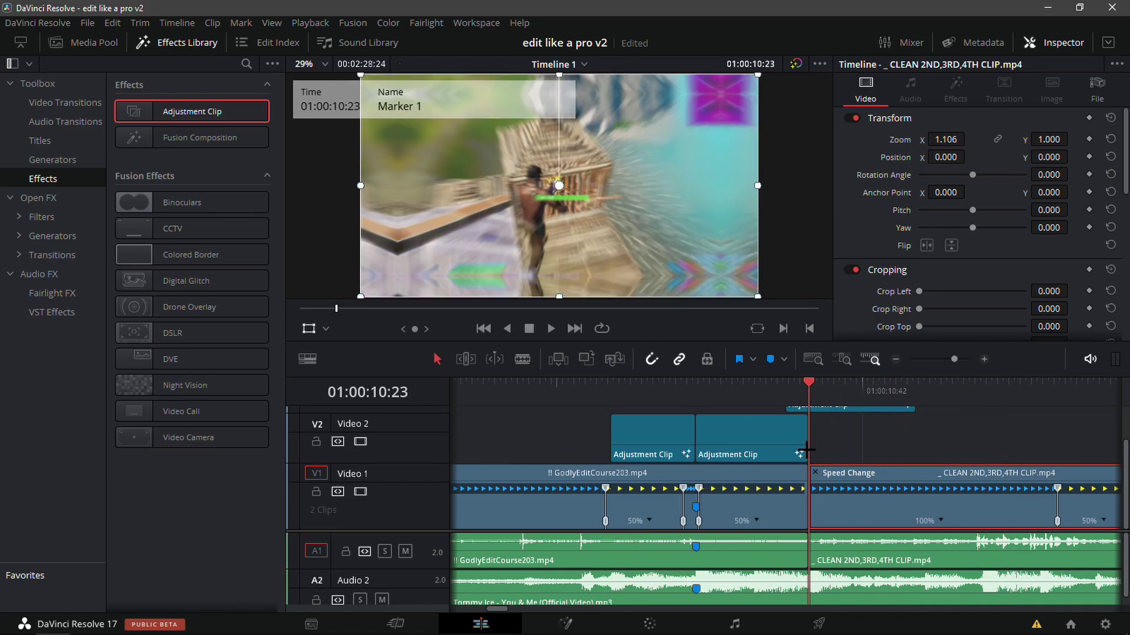
key(space)
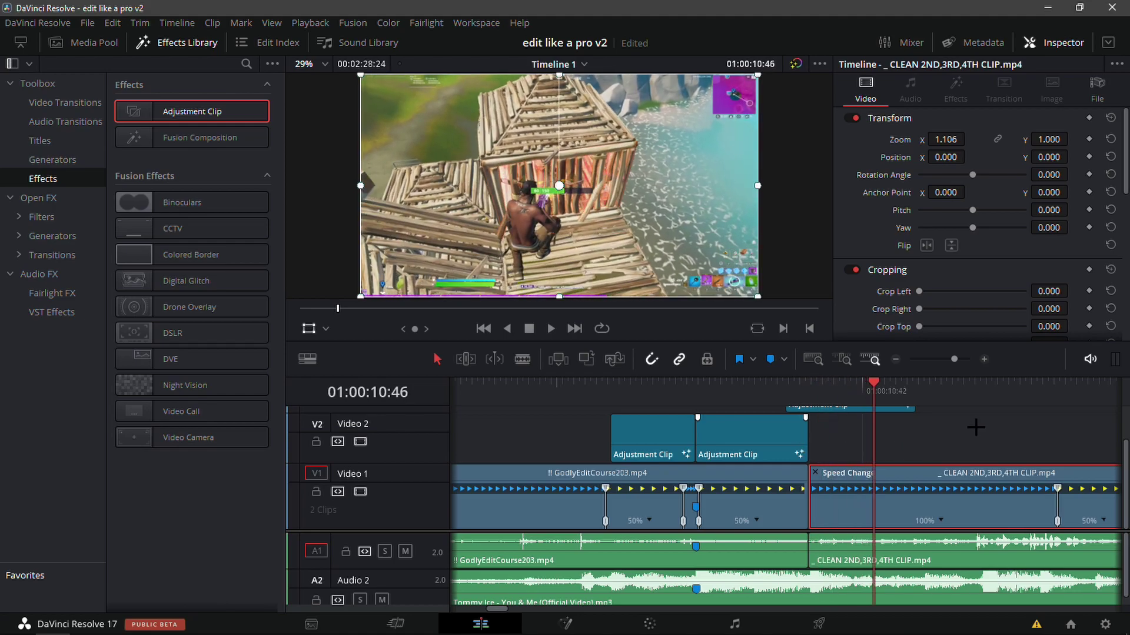
Step: Add an adjustment clip on Video 4 spanning from the timeline start to the end of the CLEAN clip
mouse_move(940, 365)
mouse_down()
mouse_move(897, 367)
mouse_move(932, 370)
mouse_up()
key(Home)
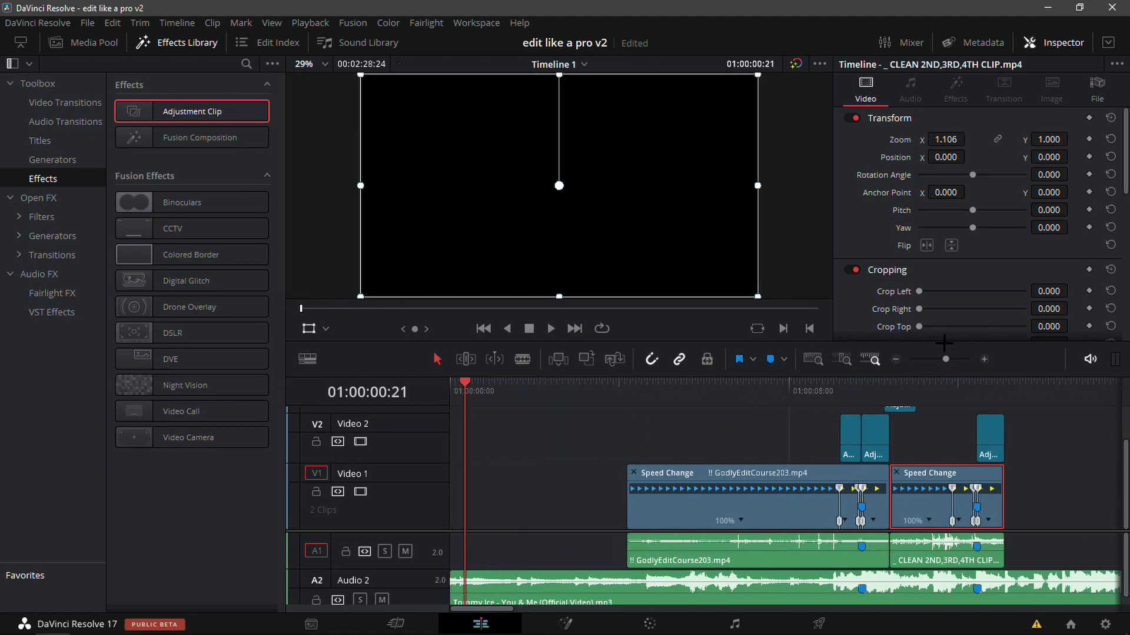
click(895, 360)
click(871, 474)
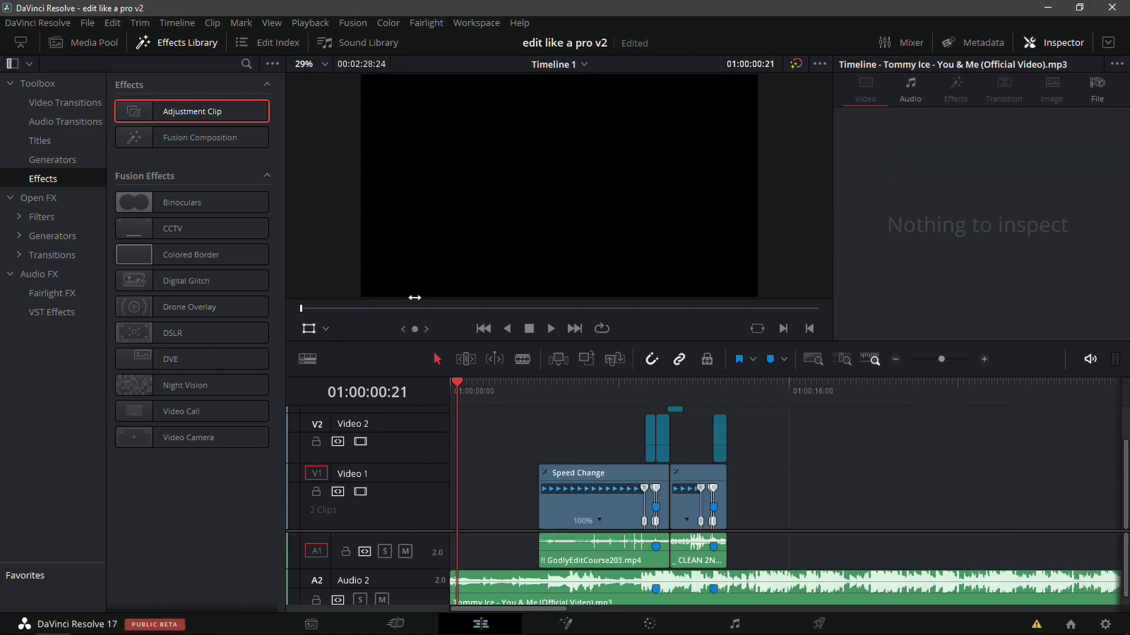
drag(138, 91, 726, 447)
key(ctrl+r)
click(646, 404)
click(500, 405)
click(590, 404)
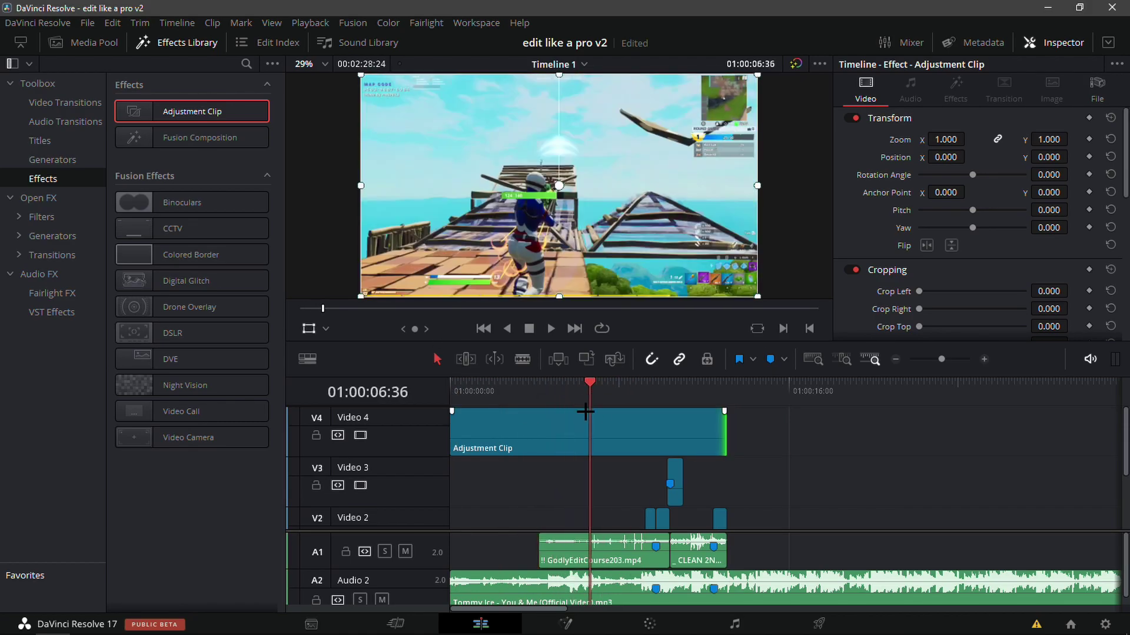
Step: With the playhead at 01:00:11:01, search the effects for "loo" and apply Looks to the long Video 4 adjustment clip
scroll(650, 424, down, 2)
click(713, 402)
click(684, 404)
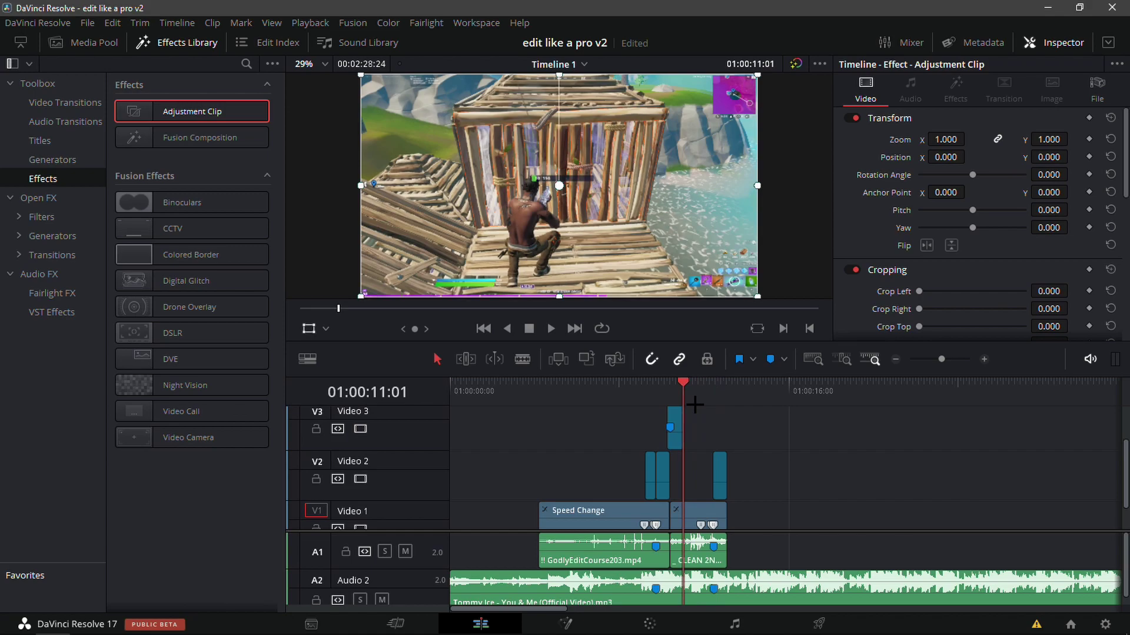
click(26, 197)
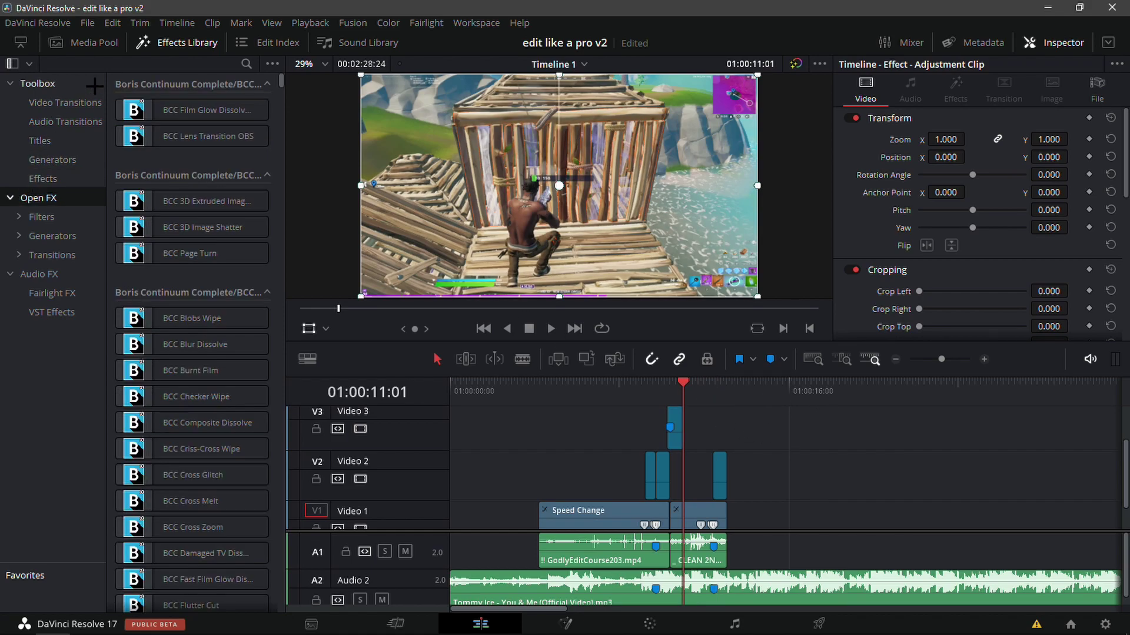
click(246, 63)
text(loo)
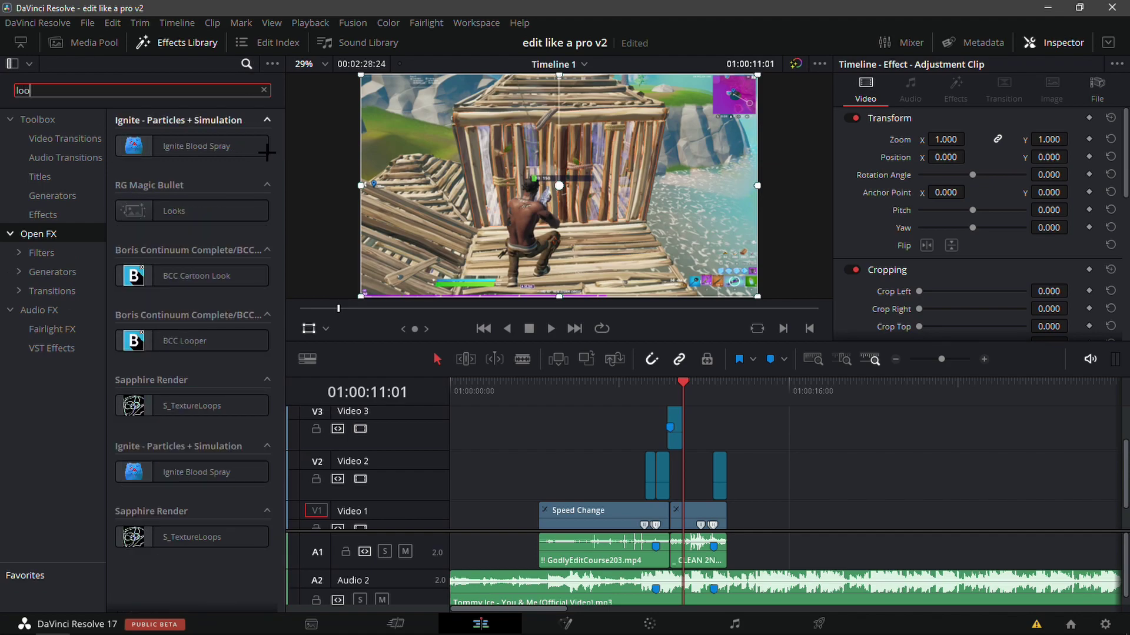
drag(164, 210, 518, 418)
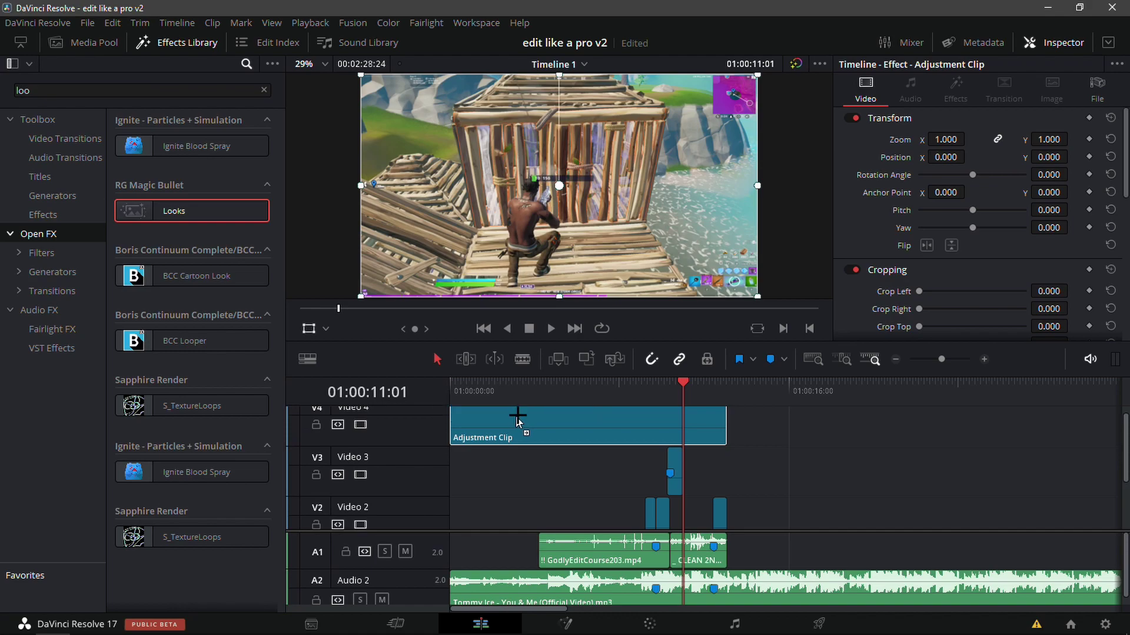
Step: Open the Looks effect for editing and apply the Best Trend CC look from the Consistent custom looks
click(959, 105)
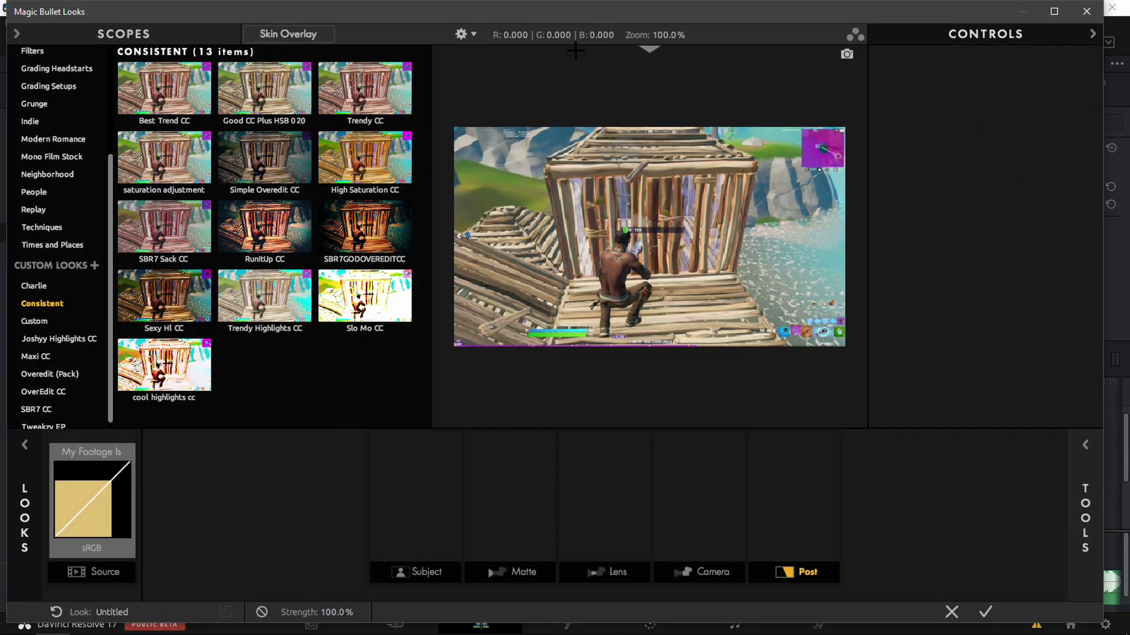
click(164, 95)
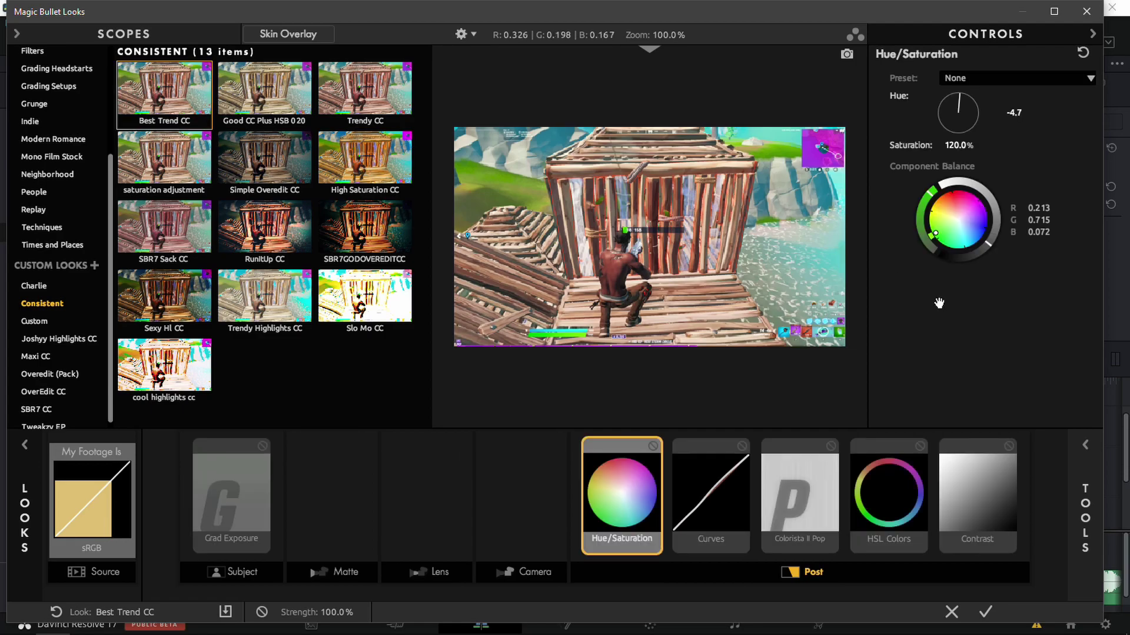
click(986, 612)
Step: Step frame by frame through the CLEAN clip's shot from the 01:00:12:26 marker to examine the graded impact effect
mouse_move(723, 392)
mouse_down()
mouse_move(576, 389)
mouse_move(712, 412)
mouse_up()
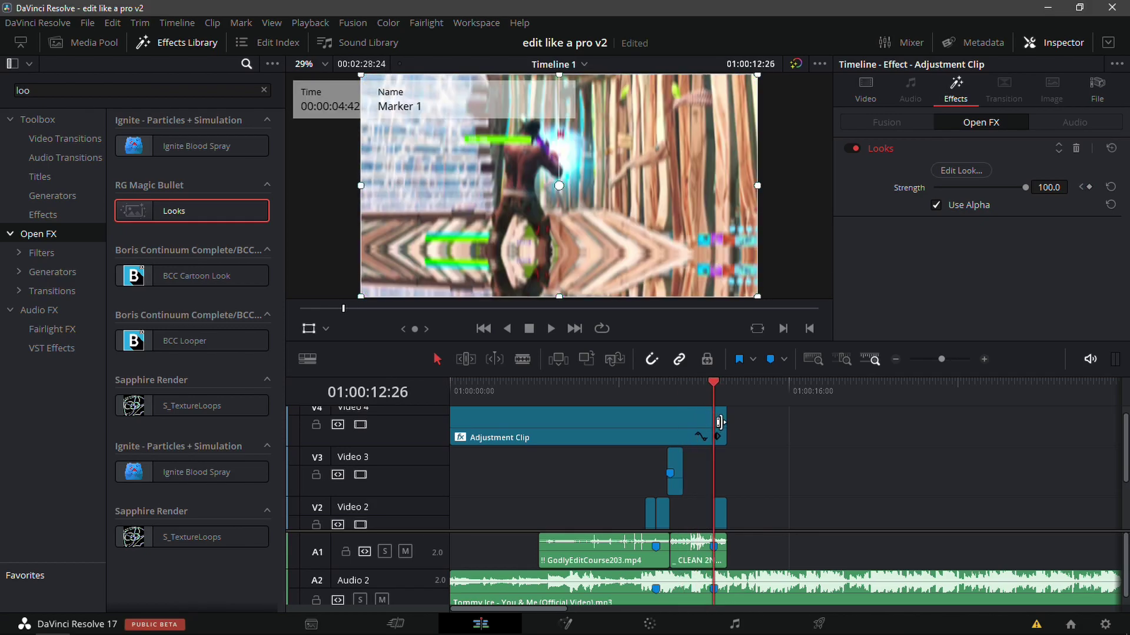
scroll(857, 448, down, 3)
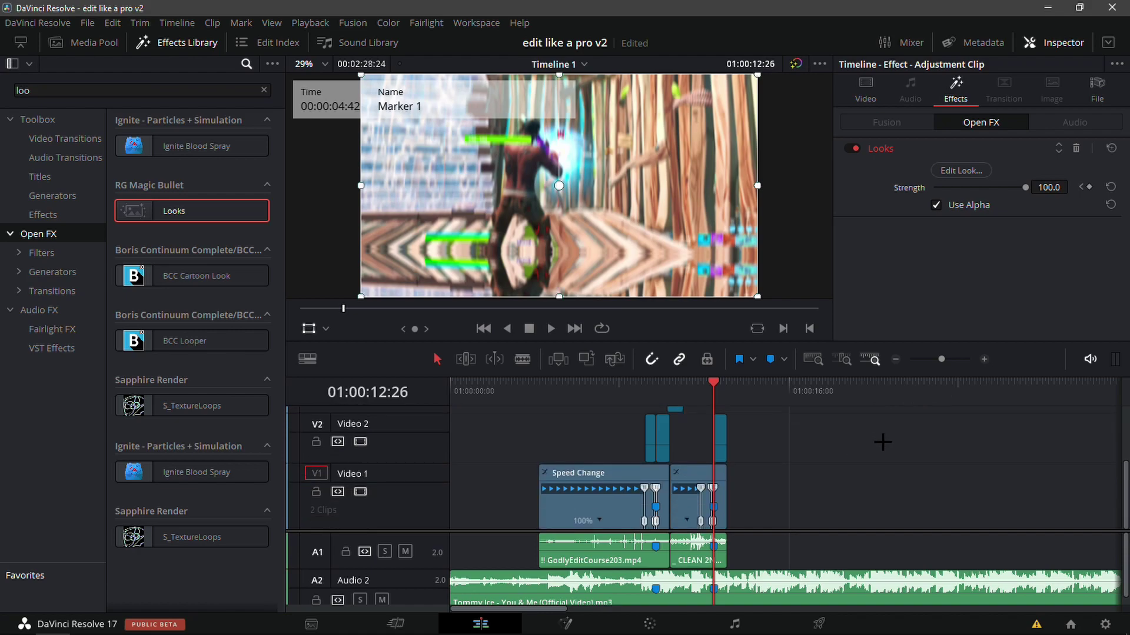
click(984, 360)
click(986, 360)
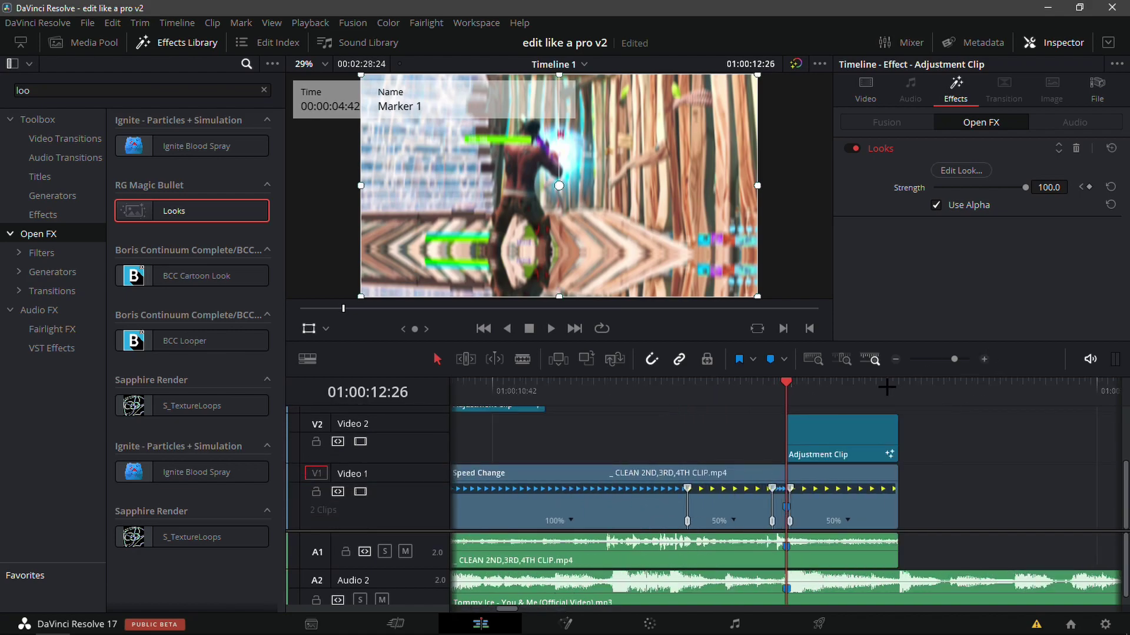
key(Left)
key(Left)
key(Right)
key(Right)
key(Right)
key(Right)
key(Right)
key(Right)
key(Right)
key(Right)
key(Right)
key(Right)
key(Right)
key(Right)
key(Right)
key(Right)
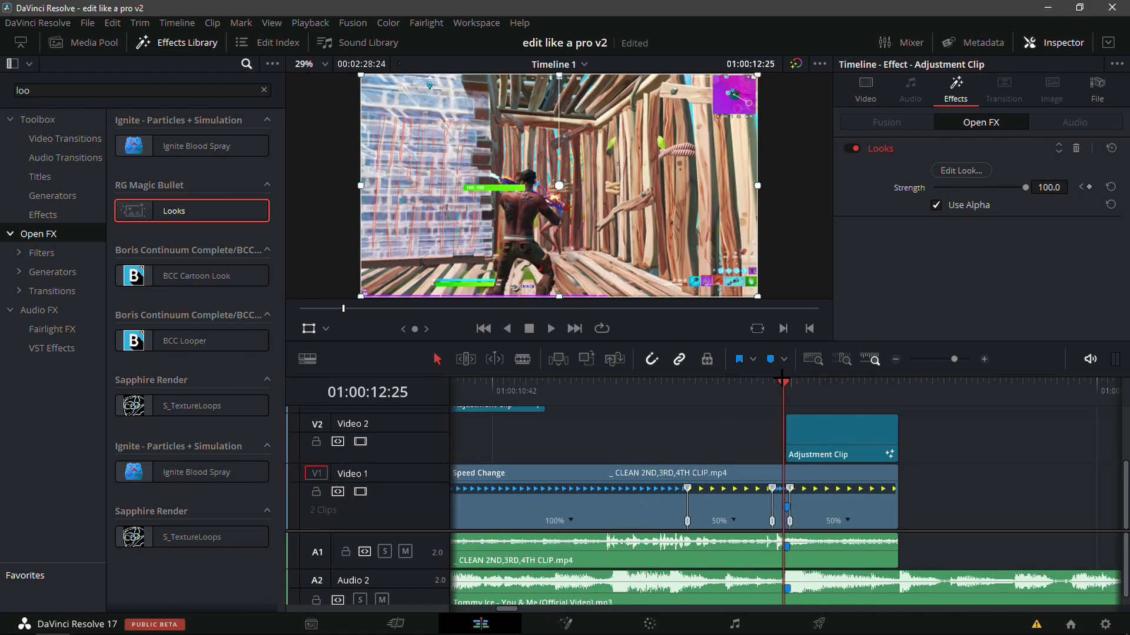
key(Right)
key(Right)
key(Right)
key(Right)
key(Right)
key(Right)
key(Right)
key(Right)
key(Right)
key(Right)
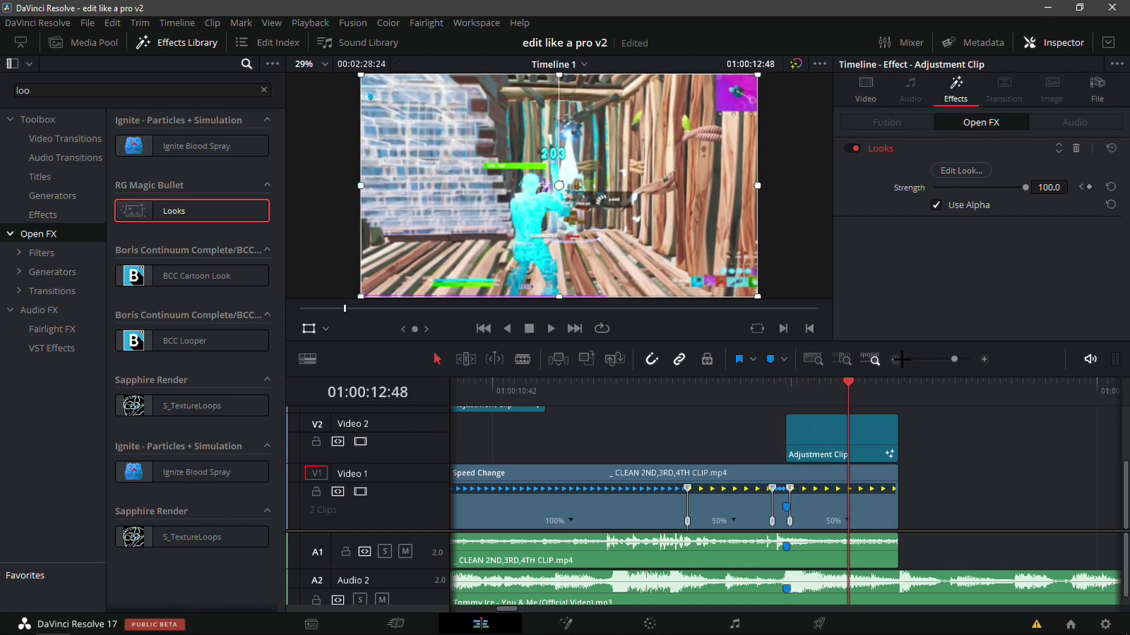
click(897, 360)
click(897, 360)
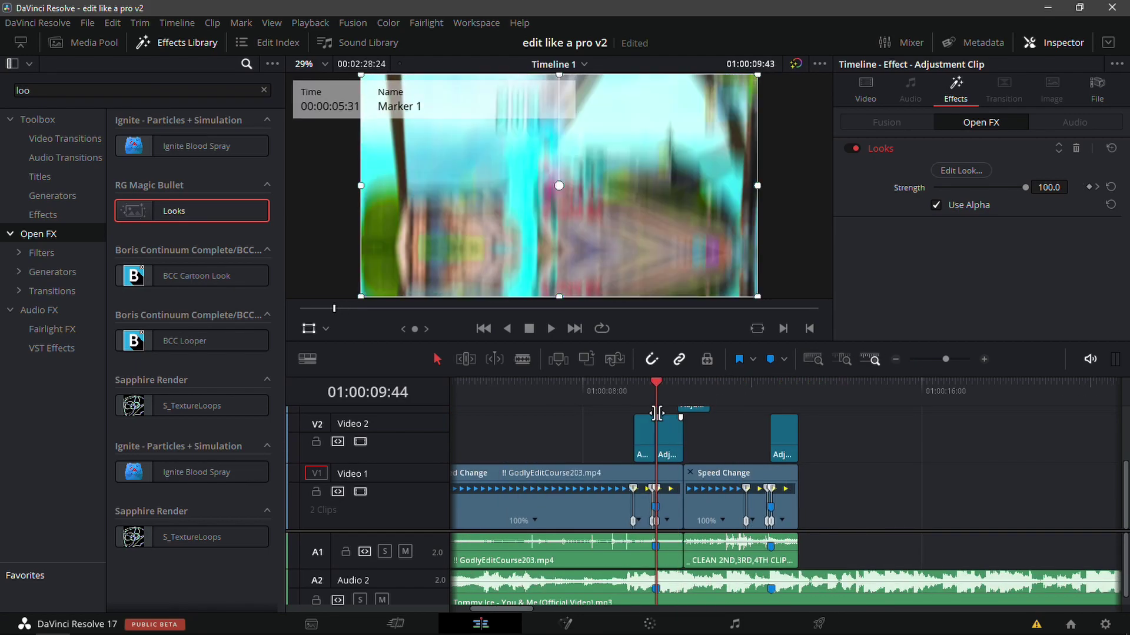